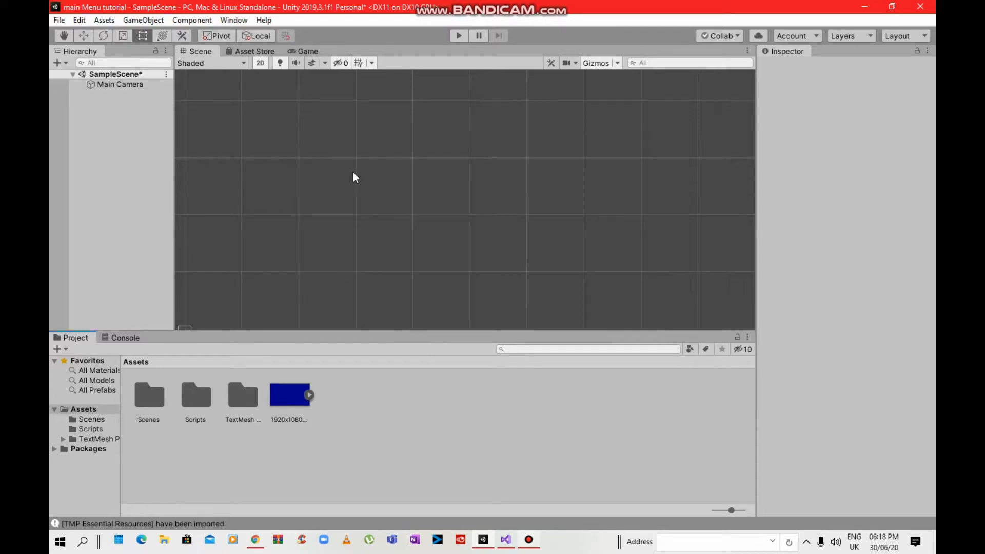
Add a UI Panel to the sample scene.
{"action": "middle_click_drag", "start_coordinate": [449, 194], "coordinate": [403, 179]}
{"action": "scroll", "coordinate": [402, 180], "scroll_direction": "down", "scroll_amount": 12}
{"action": "middle_click_drag", "start_coordinate": [214, 207], "coordinate": [396, 260]}
{"action": "scroll", "coordinate": [492, 245], "scroll_direction": "up", "scroll_amount": 3}
{"action": "scroll", "coordinate": [534, 232], "scroll_direction": "up", "scroll_amount": 5}
{"action": "scroll", "coordinate": [390, 250], "scroll_direction": "up", "scroll_amount": 4}
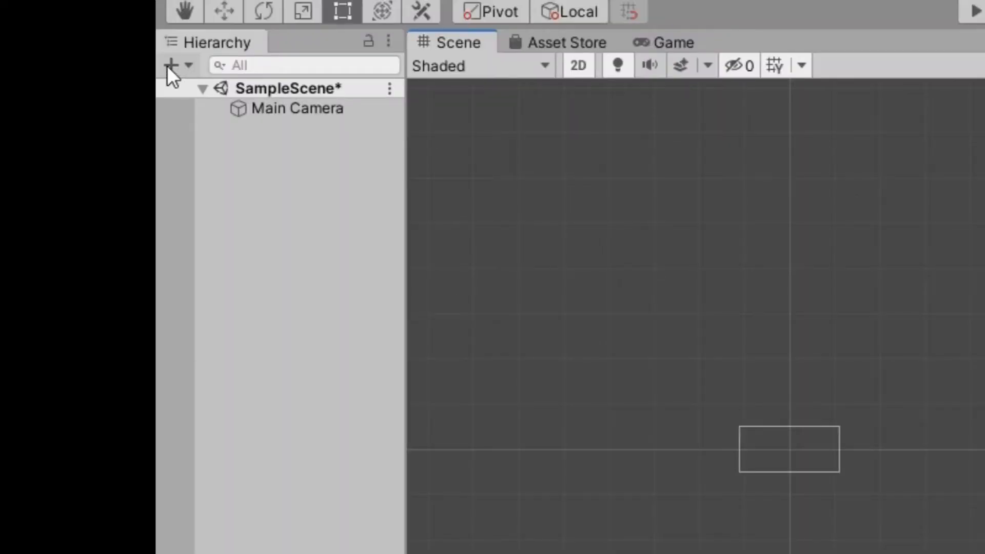
{"action": "left_click", "coordinate": [57, 63]}
{"action": "mouse_move", "coordinate": [294, 310]}
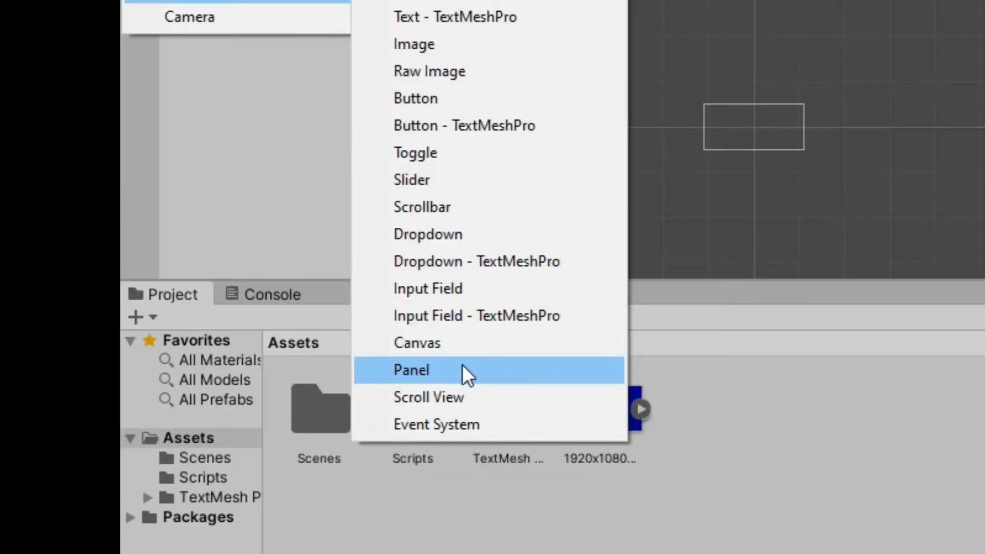
{"action": "left_click", "coordinate": [462, 366]}
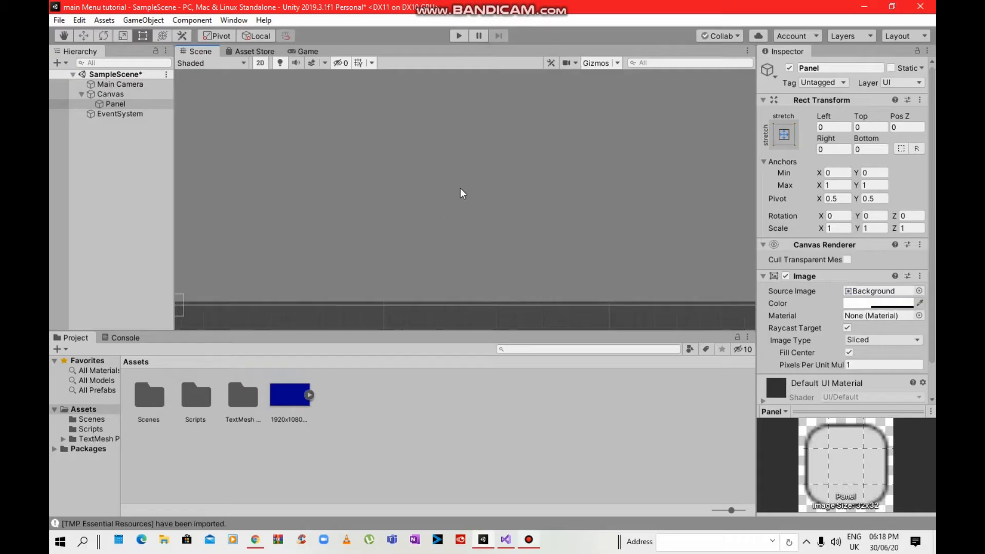
Assign the blue 1920x1080 image from the project assets as the Panel's source image.
{"action": "scroll", "coordinate": [460, 187], "scroll_direction": "down", "scroll_amount": 3}
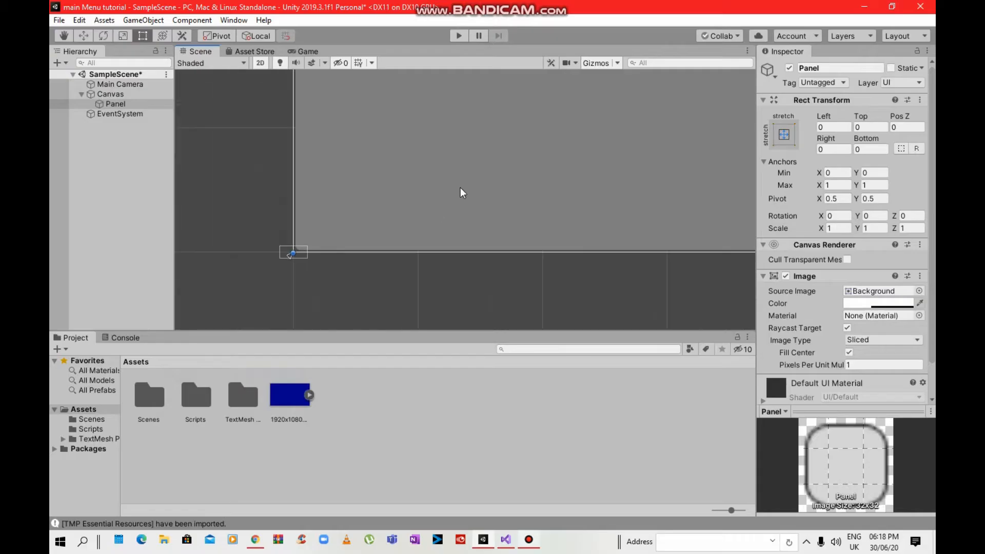
{"action": "scroll", "coordinate": [501, 190], "scroll_direction": "up", "scroll_amount": 5}
{"action": "scroll", "coordinate": [416, 211], "scroll_direction": "down", "scroll_amount": 5}
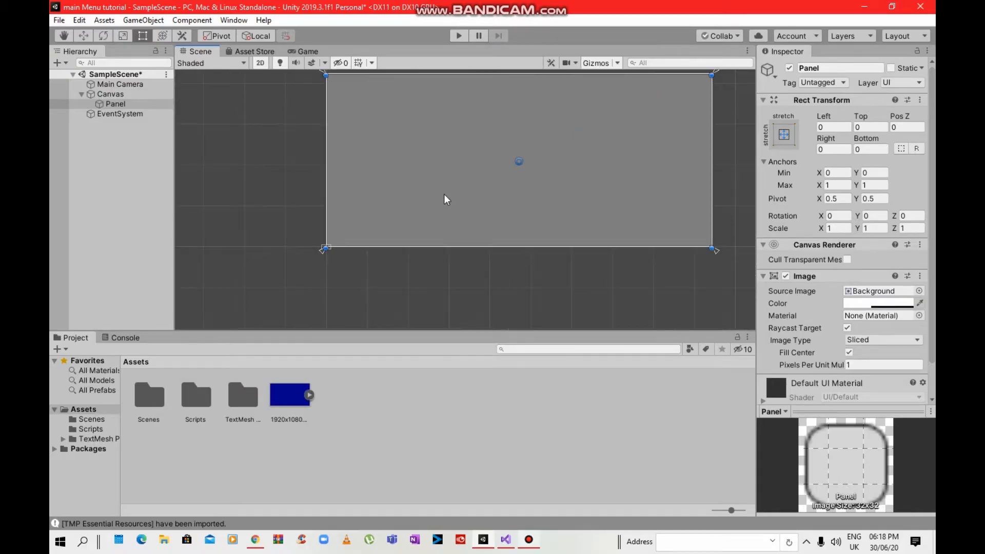
{"action": "scroll", "coordinate": [438, 211], "scroll_direction": "up", "scroll_amount": 2}
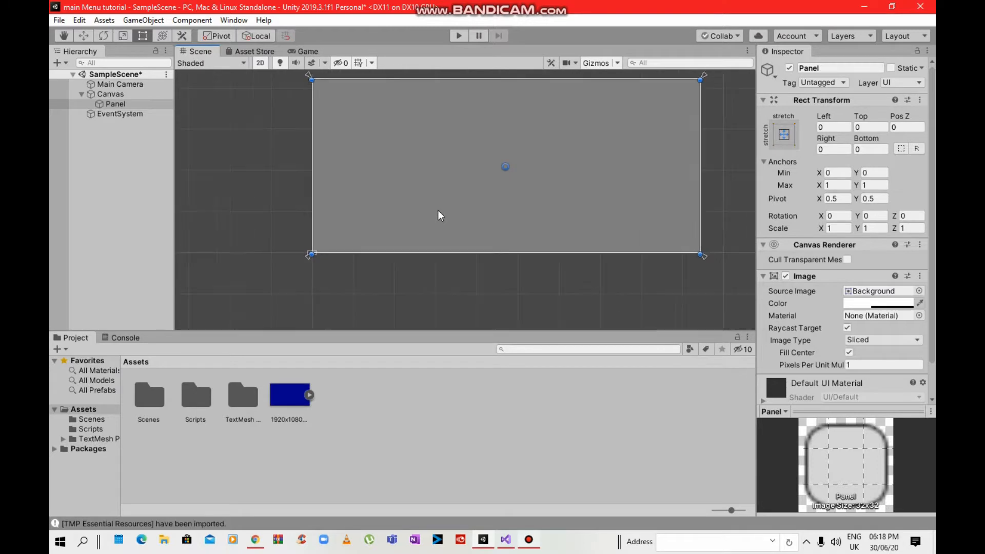
{"action": "key", "text": "q"}
{"action": "left_click_drag", "start_coordinate": [406, 252], "coordinate": [354, 324]}
{"action": "key", "text": "t"}
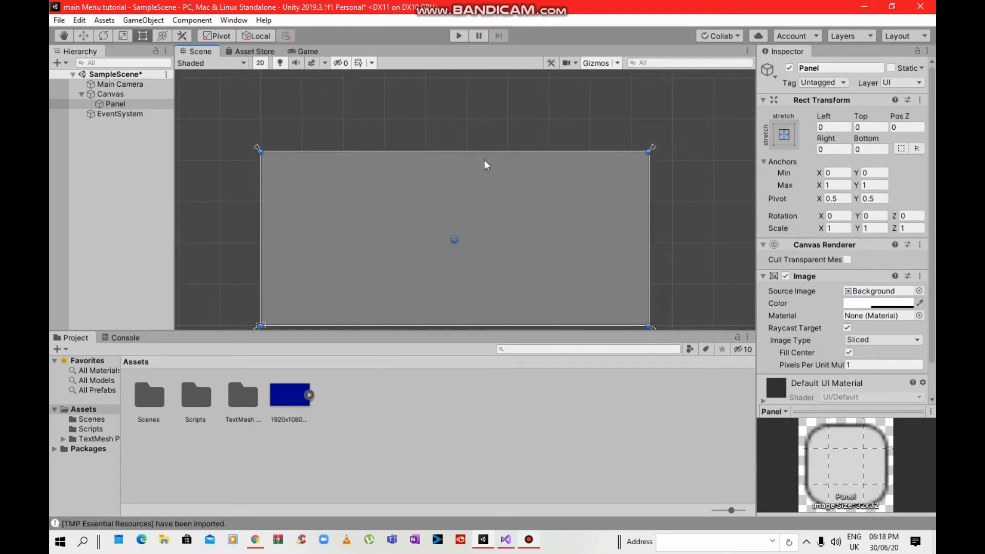
{"action": "middle_click_drag", "start_coordinate": [485, 160], "coordinate": [482, 123]}
{"action": "scroll", "coordinate": [482, 123], "scroll_direction": "up", "scroll_amount": 1}
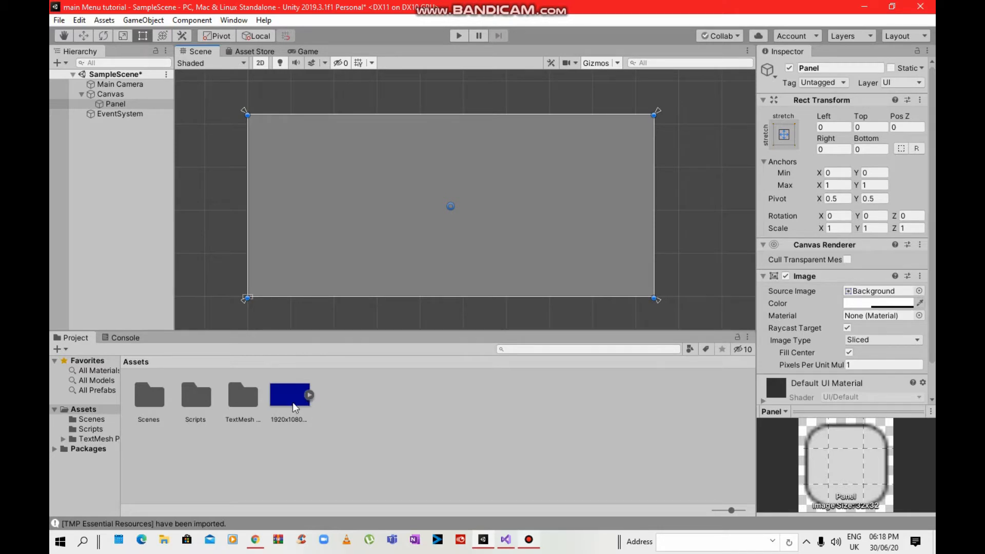
{"action": "left_click_drag", "start_coordinate": [292, 403], "coordinate": [864, 288]}
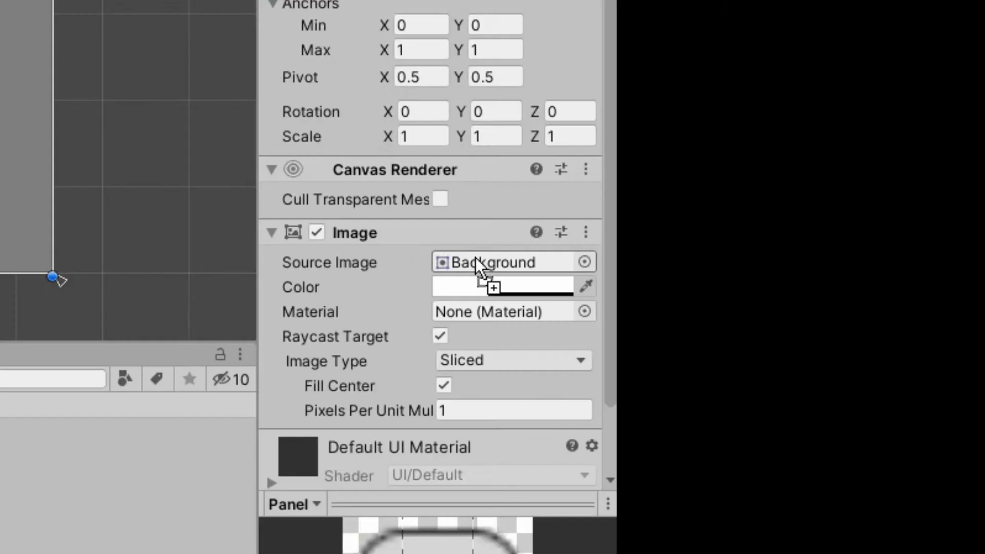
{"action": "left_click_drag", "start_coordinate": [476, 257], "coordinate": [475, 257]}
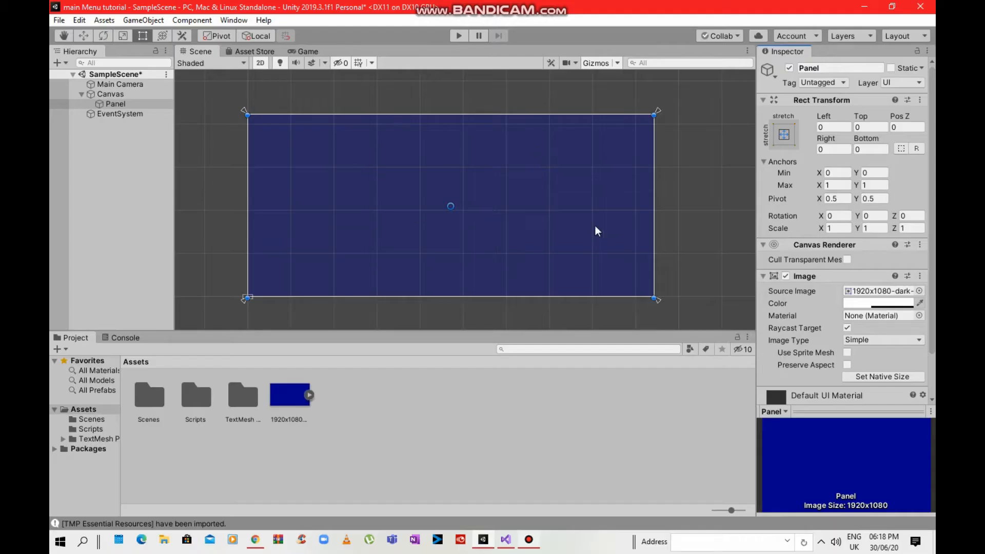
Raise the alpha of the Panel's image color to the maximum so the background is fully opaque.
{"action": "left_click", "coordinate": [872, 301]}
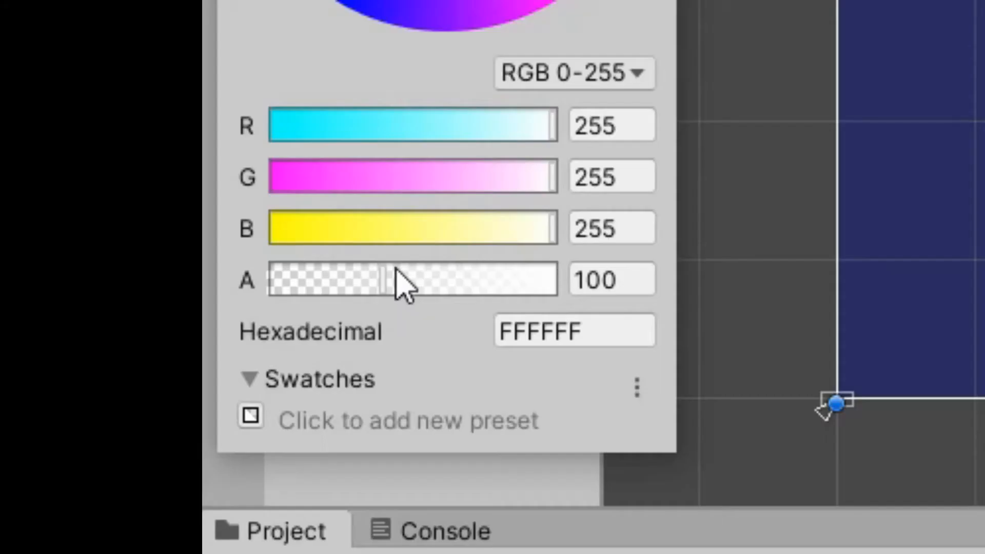
{"action": "left_click_drag", "start_coordinate": [109, 260], "coordinate": [308, 259]}
{"action": "left_click", "coordinate": [486, 406]}
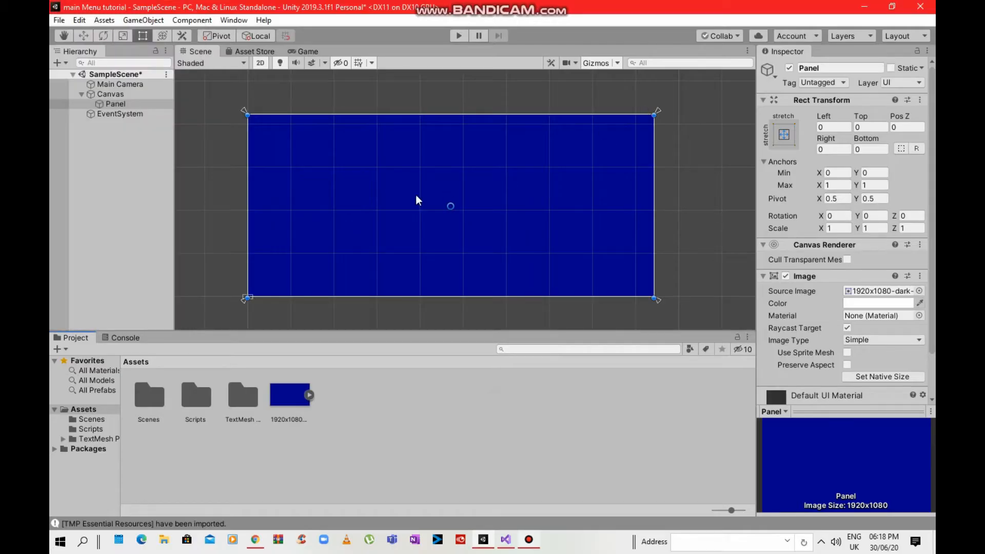
Add a TextMeshPro text object under the Canvas and set its text to "Game Name".
{"action": "mouse_move", "coordinate": [415, 195]}
{"action": "middle_mouse_down"}
{"action": "mouse_move", "coordinate": [484, 177]}
{"action": "mouse_move", "coordinate": [396, 206]}
{"action": "mouse_move", "coordinate": [429, 184]}
{"action": "middle_mouse_up"}
{"action": "scroll", "coordinate": [484, 177], "scroll_direction": "up", "scroll_amount": 6}
{"action": "scroll", "coordinate": [395, 206], "scroll_direction": "down", "scroll_amount": 5}
{"action": "right_click", "coordinate": [110, 94]}
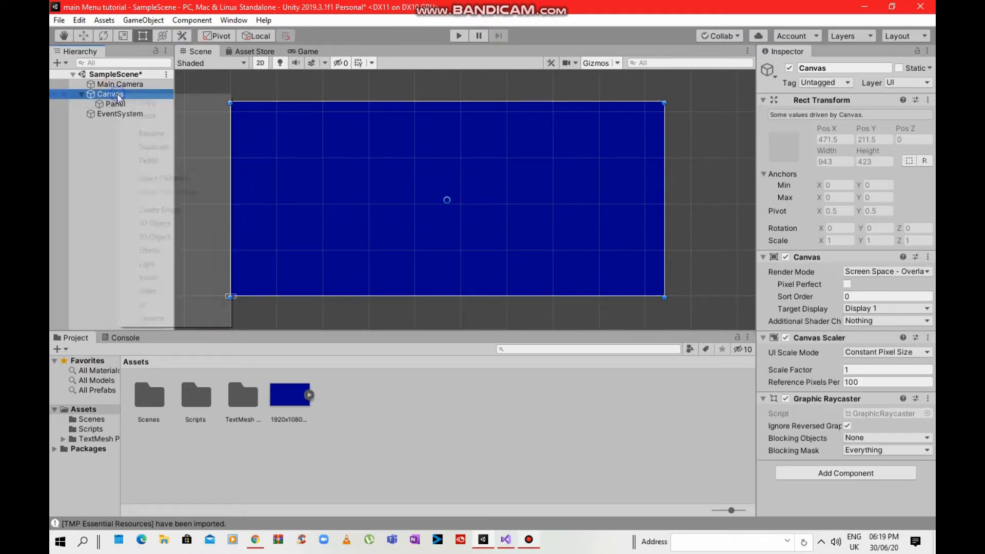
{"action": "mouse_move", "coordinate": [173, 302]}
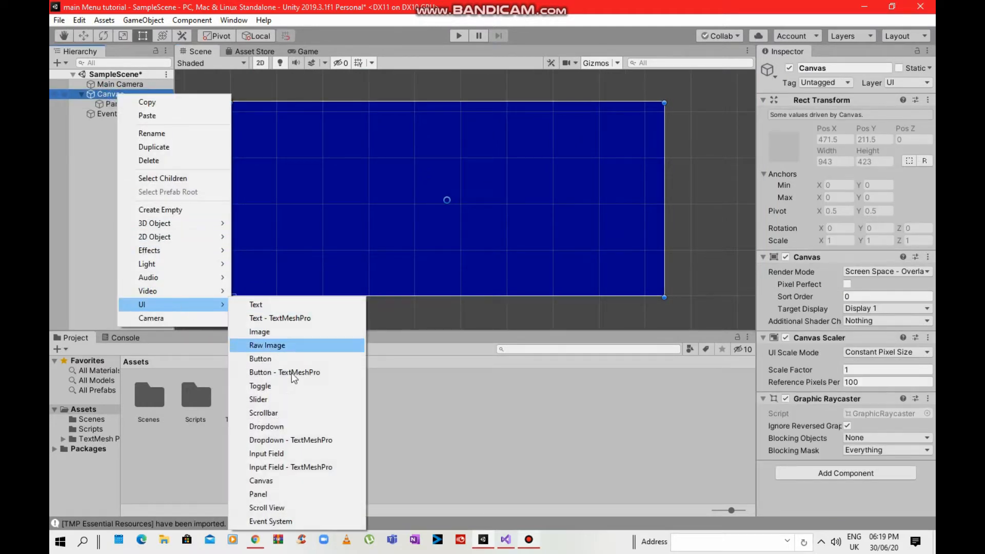
{"action": "left_click", "coordinate": [320, 316]}
{"action": "left_click", "coordinate": [815, 314]}
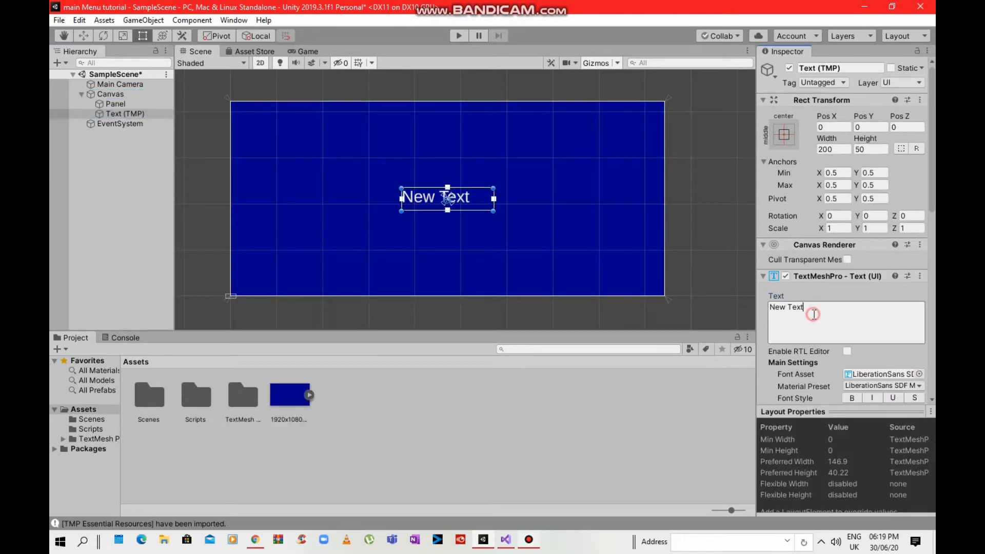
{"action": "type", "text": "Ga"}
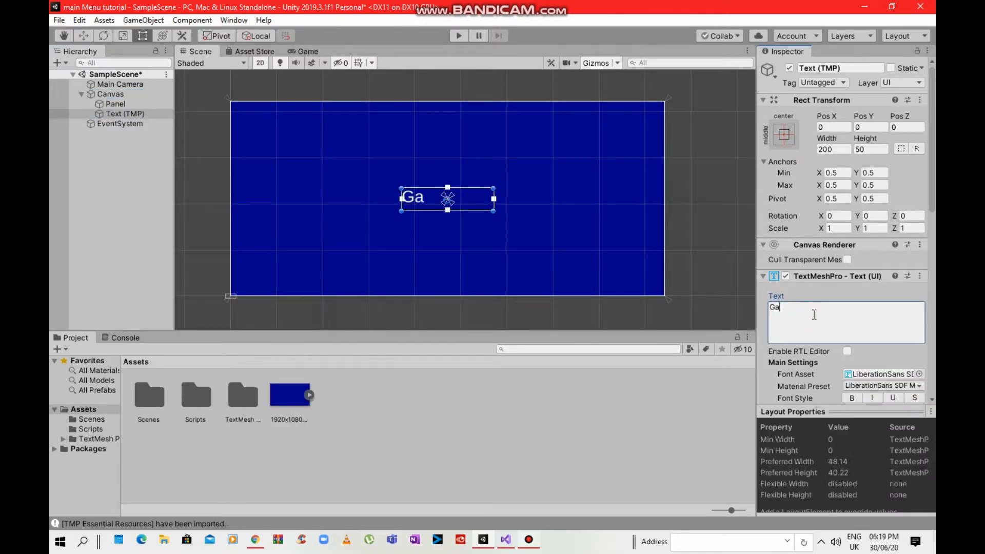
{"action": "type", "text": "me Name"}
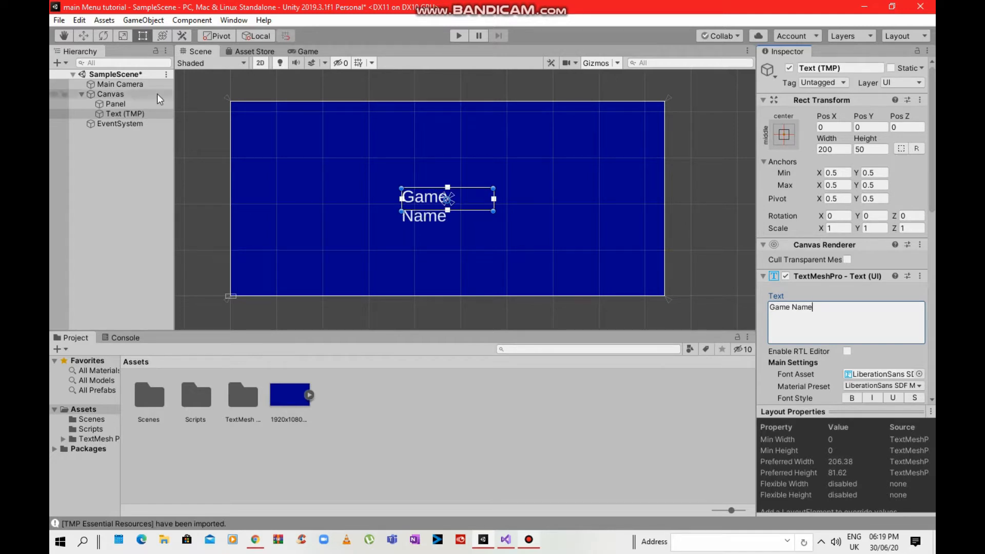
Move the "Game Name" text above the canvas center and enlarge its box to about 305 by 86.
{"action": "scroll", "coordinate": [498, 190], "scroll_direction": "up", "scroll_amount": 3}
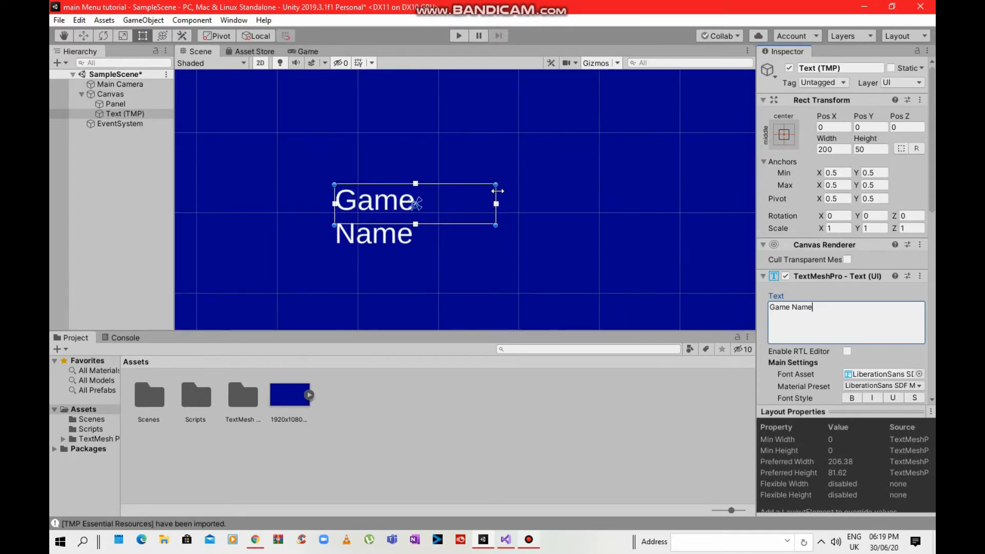
{"action": "left_click_drag", "start_coordinate": [497, 191], "coordinate": [497, 131]}
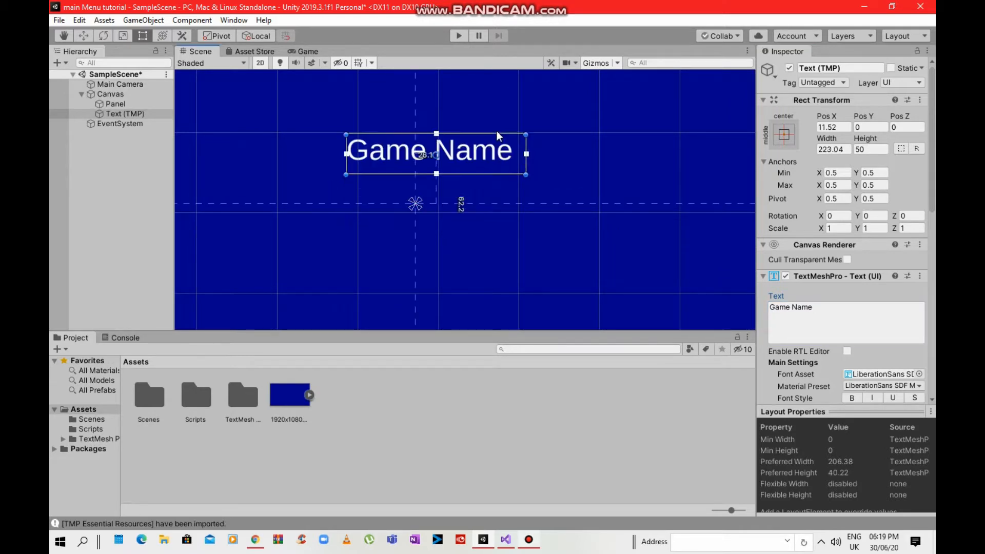
{"action": "scroll", "coordinate": [497, 134], "scroll_direction": "down", "scroll_amount": 4}
{"action": "left_click_drag", "start_coordinate": [483, 185], "coordinate": [535, 205]}
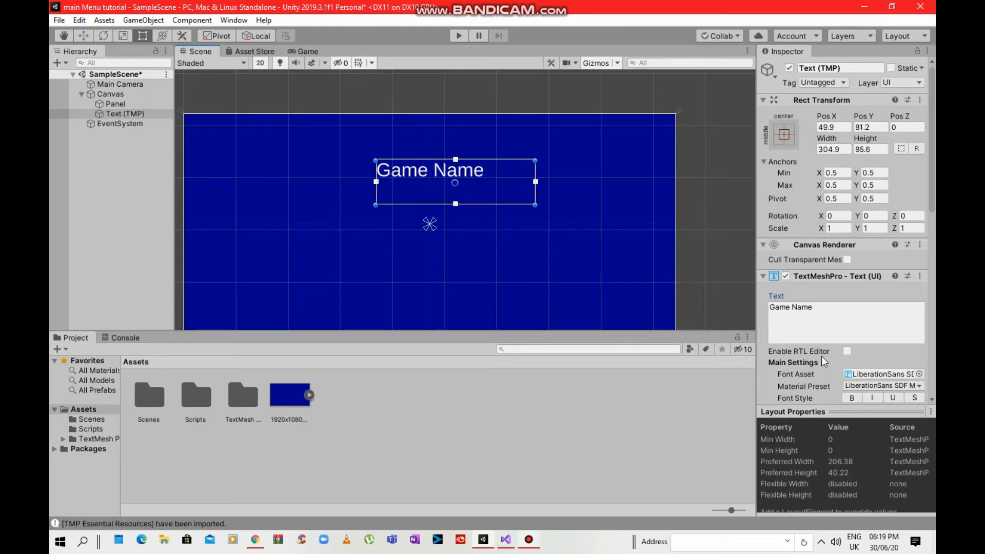
Increase the title's font size to about 52 and apply the LiberationSans SDF - Drop Shadow material preset.
{"action": "scroll", "coordinate": [821, 356], "scroll_direction": "down", "scroll_amount": 3}
{"action": "left_click_drag", "start_coordinate": [794, 316], "coordinate": [229, 344]}
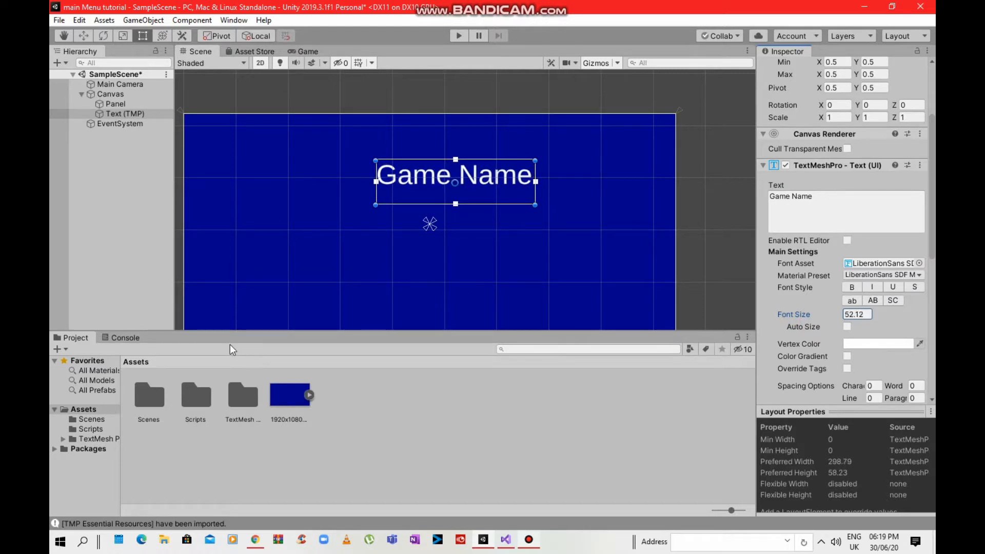
{"action": "left_click", "coordinate": [911, 276]}
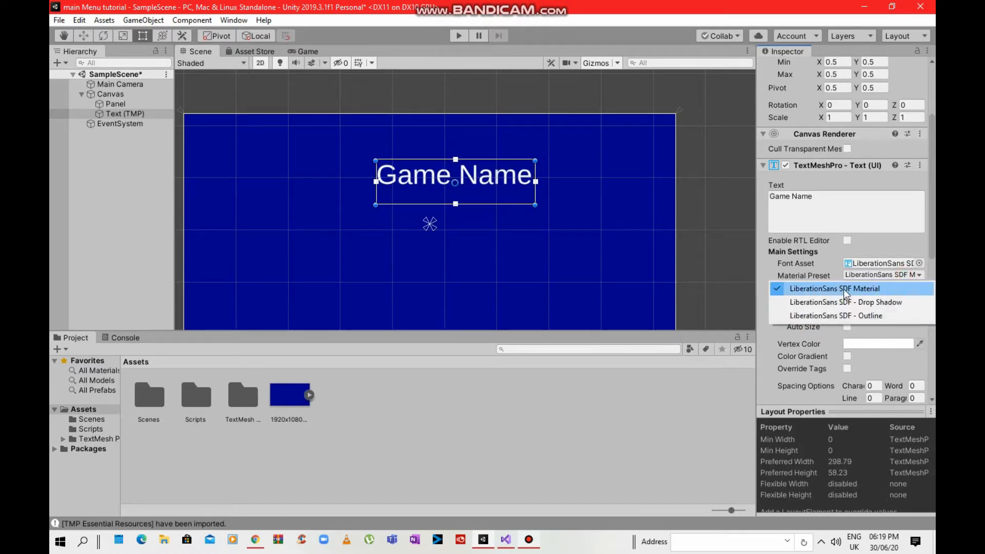
{"action": "left_click", "coordinate": [879, 303]}
{"action": "left_click", "coordinate": [902, 275]}
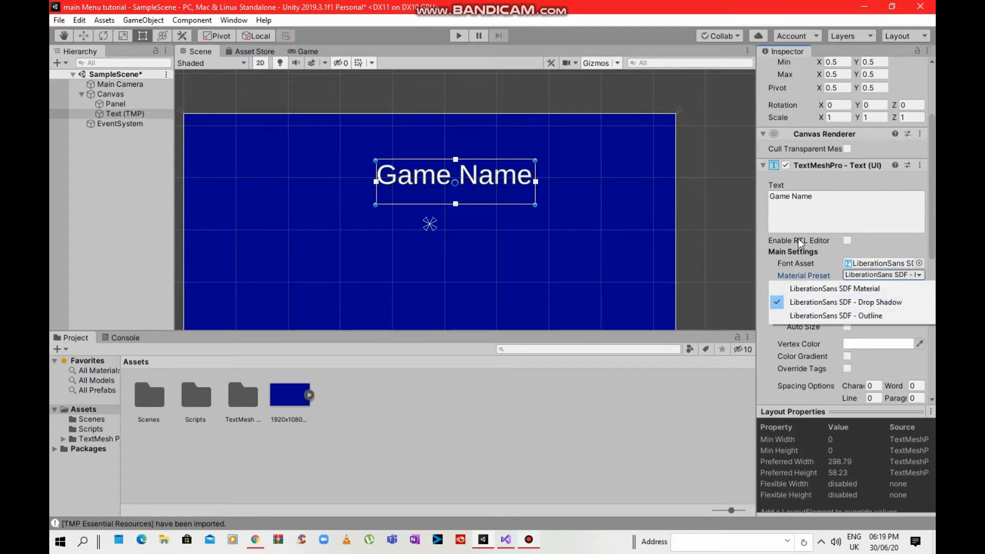
{"action": "left_click", "coordinate": [463, 404]}
Move the "Game Name" title to the horizontal center near the upper edge of the blue panel.
{"action": "middle_click_drag", "start_coordinate": [484, 162], "coordinate": [532, 144]}
{"action": "left_click_drag", "start_coordinate": [532, 162], "coordinate": [513, 120]}
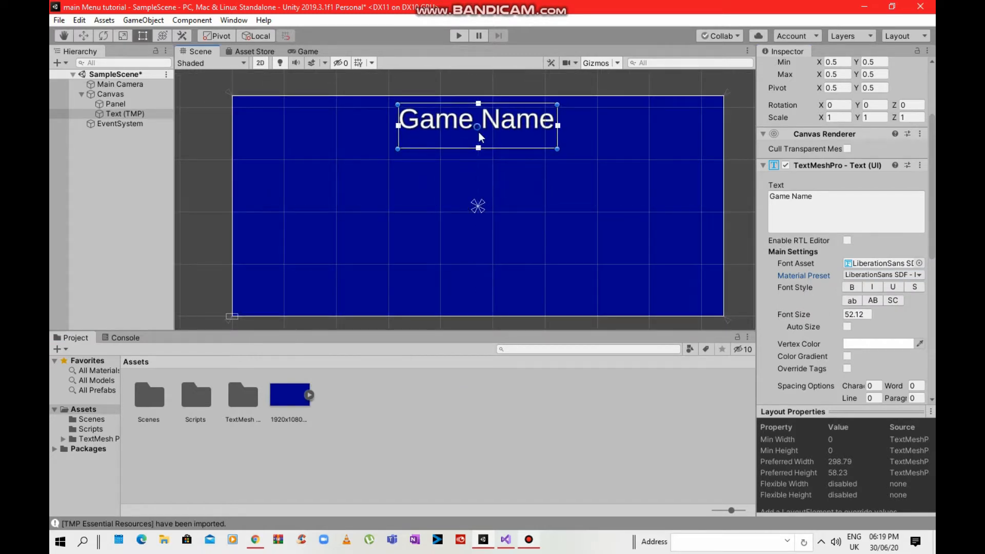
{"action": "middle_click_drag", "start_coordinate": [463, 206], "coordinate": [476, 218]}
Rename the title's text object in the scene hierarchy as "Name".
{"action": "right_click", "coordinate": [125, 112]}
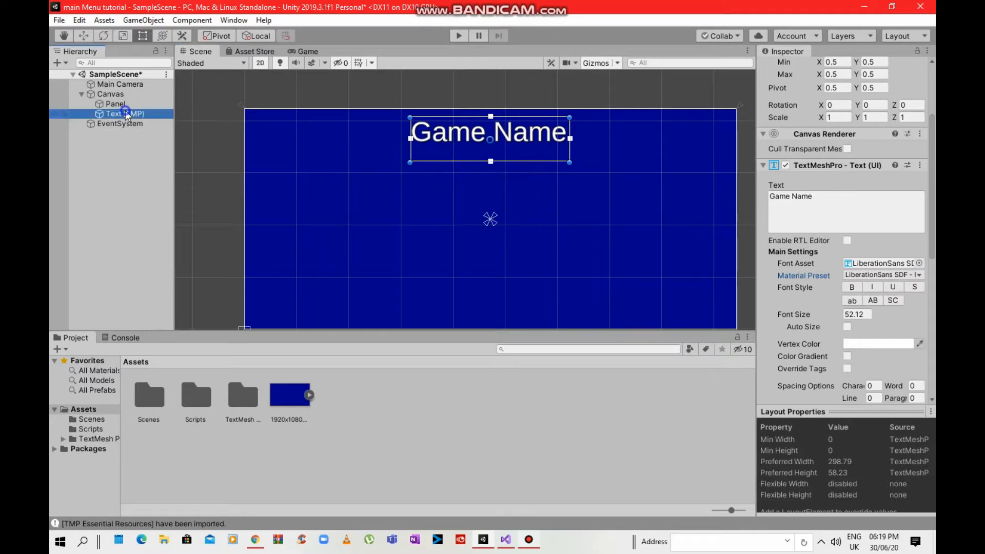
{"action": "left_click", "coordinate": [182, 155]}
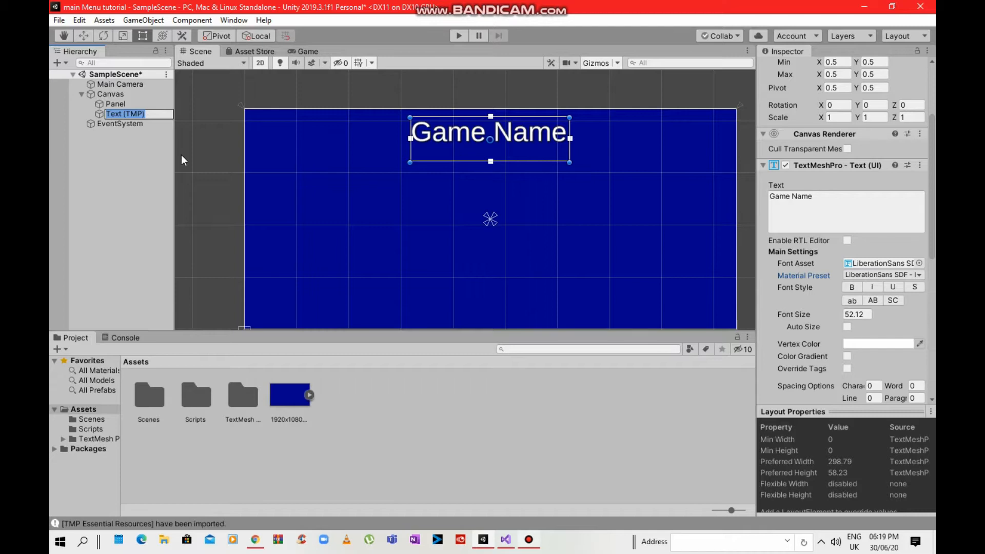
{"action": "type", "text": "Name"}
{"action": "key", "text": "Return"}
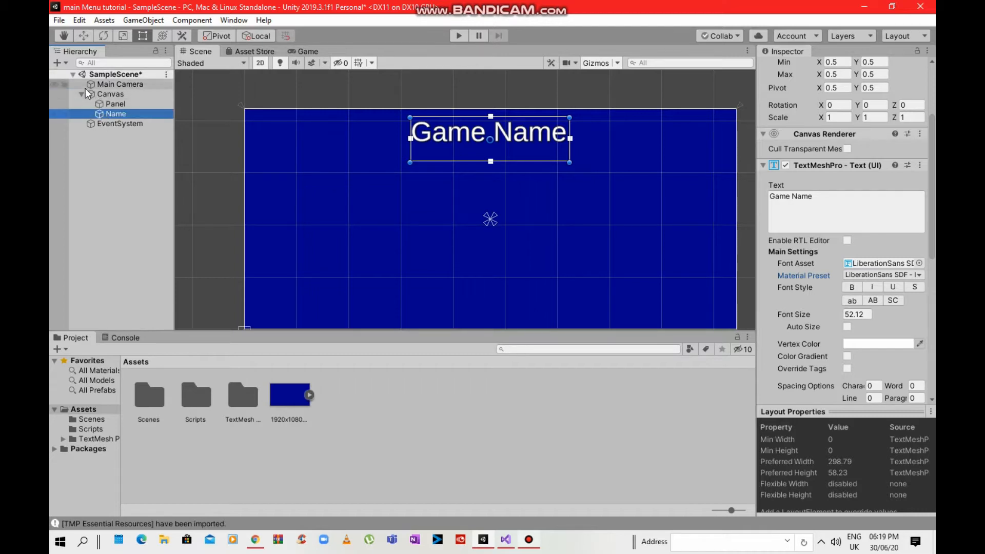
Add a second TextMeshPro text object under the Canvas and set its text to "Play".
{"action": "right_click", "coordinate": [101, 94]}
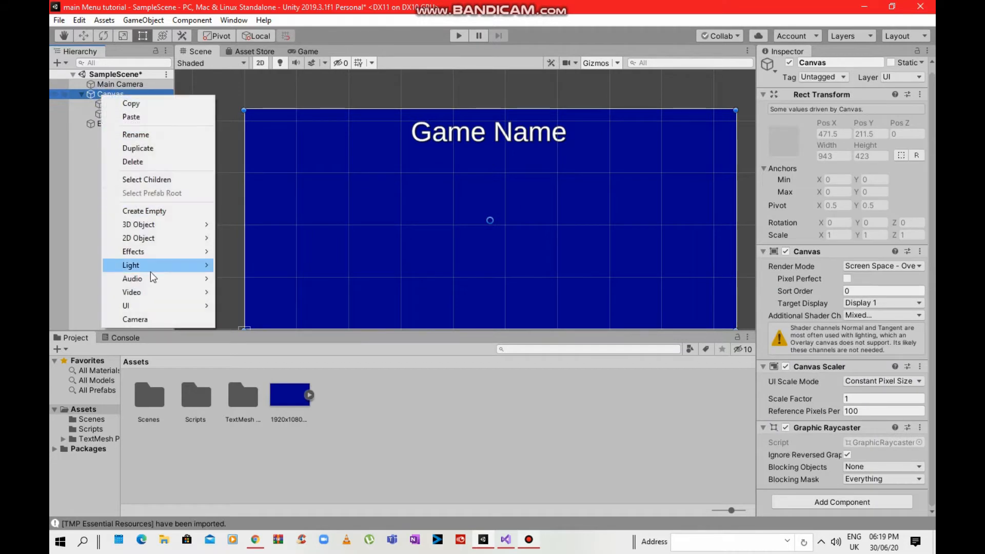
{"action": "mouse_move", "coordinate": [179, 313]}
{"action": "left_click", "coordinate": [313, 319]}
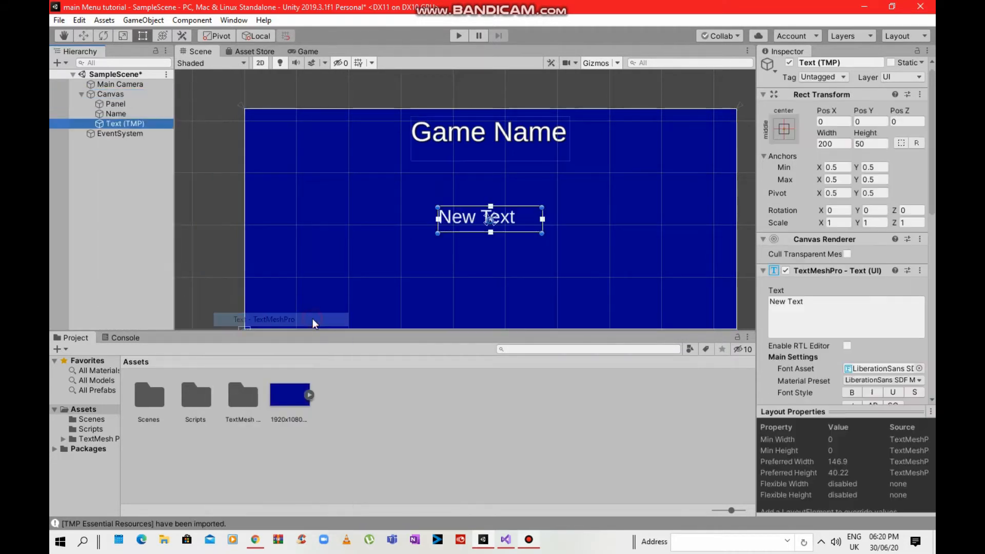
{"action": "left_click", "coordinate": [828, 303]}
{"action": "key", "text": "BackSpace"}
{"action": "type", "text": "Play"}
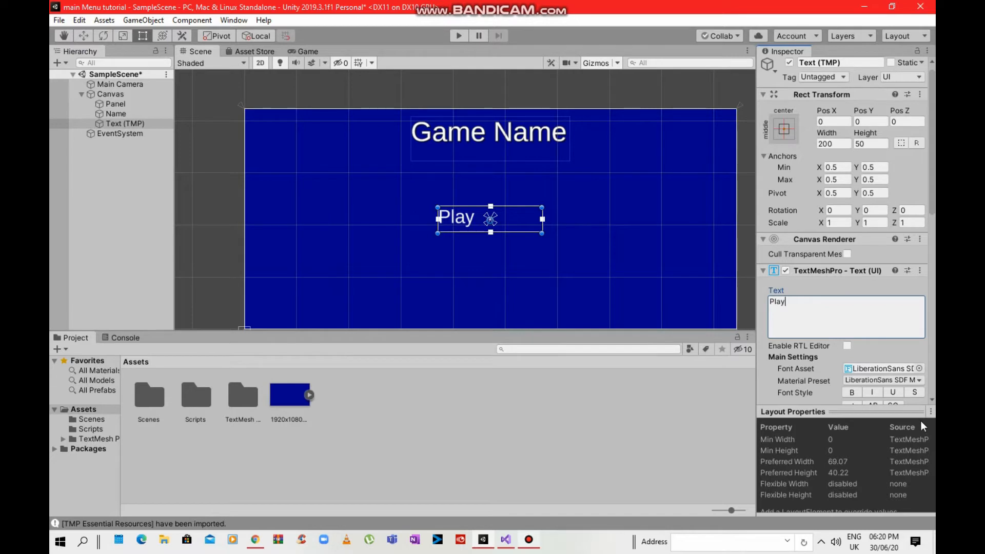
Apply the drop shadow material preset to the "Play" text and shrink its box to about 86 by 43, near the canvas center.
{"action": "left_click", "coordinate": [913, 383]}
{"action": "left_click", "coordinate": [899, 402]}
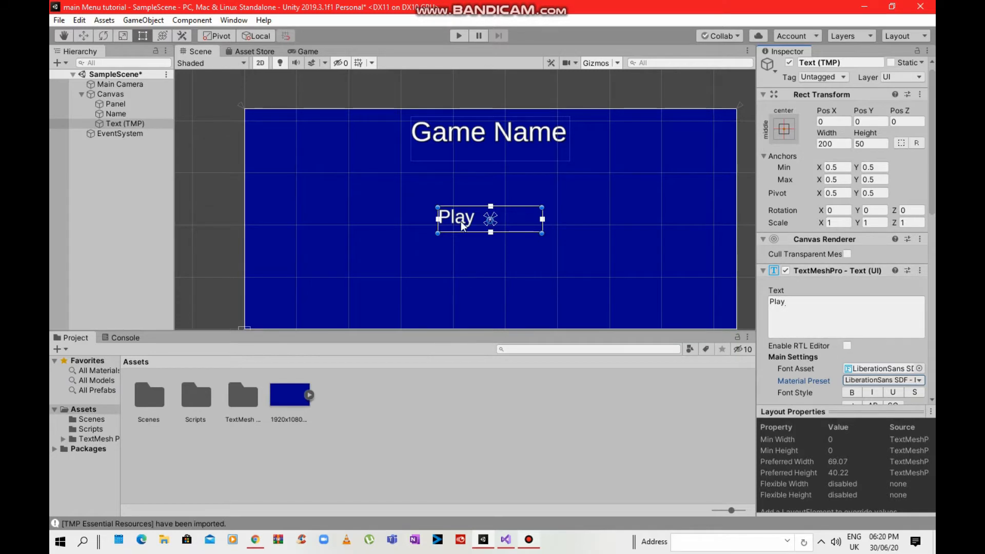
{"action": "mouse_move", "coordinate": [506, 217]}
{"action": "left_mouse_down"}
{"action": "mouse_move", "coordinate": [504, 198]}
{"action": "mouse_move", "coordinate": [514, 205]}
{"action": "mouse_move", "coordinate": [481, 208]}
{"action": "mouse_move", "coordinate": [489, 219]}
{"action": "left_mouse_up"}
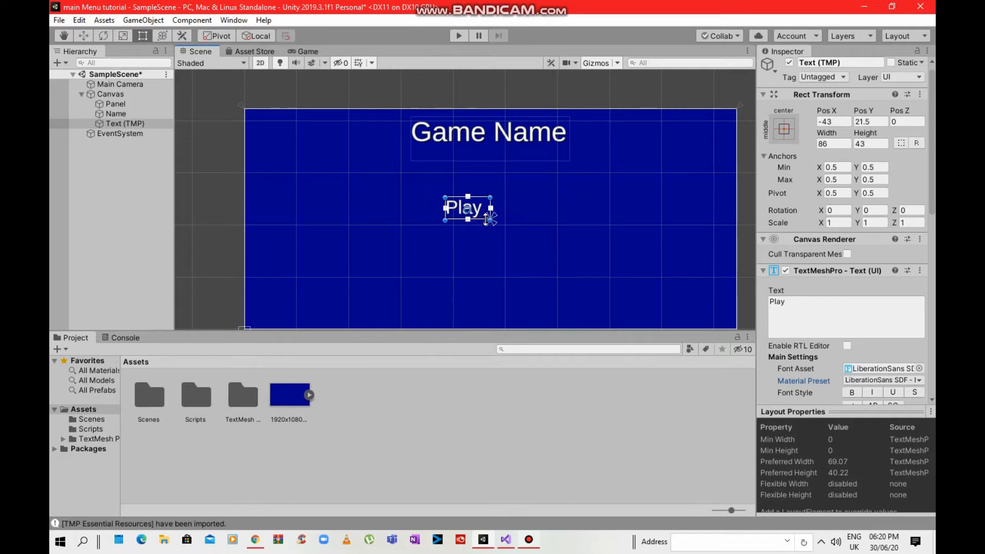
Add a UI button as a child of the Canvas.
{"action": "right_click", "coordinate": [98, 94]}
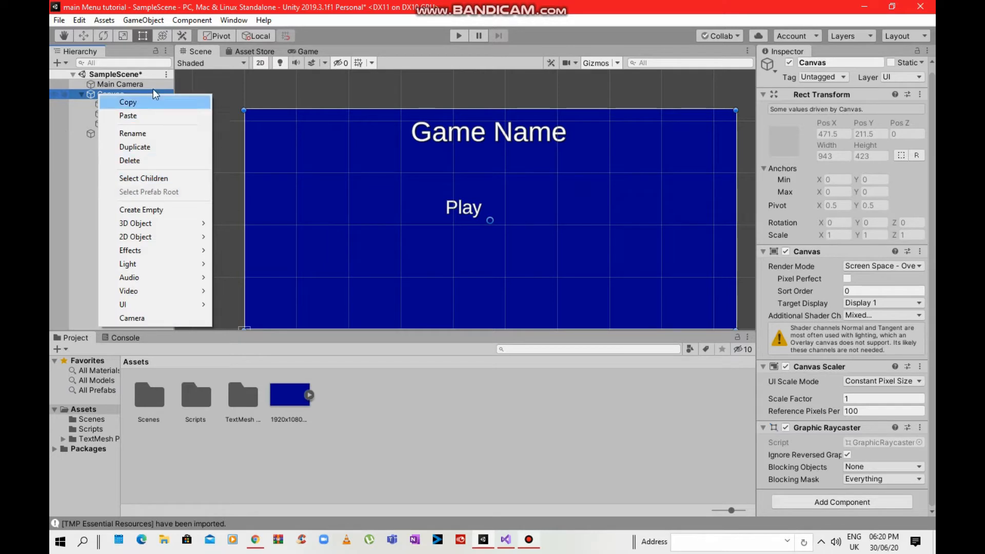
{"action": "mouse_move", "coordinate": [144, 308]}
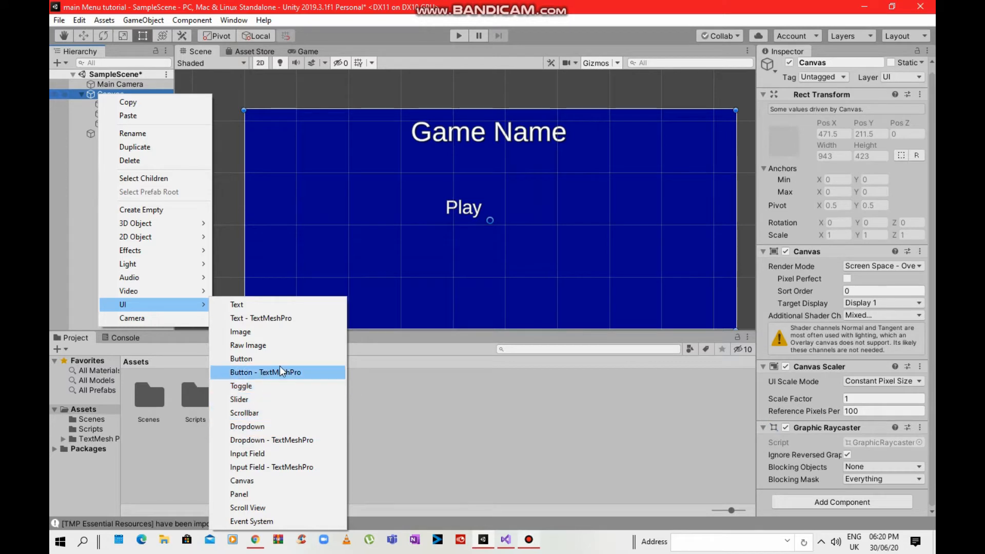
{"action": "left_click", "coordinate": [307, 365]}
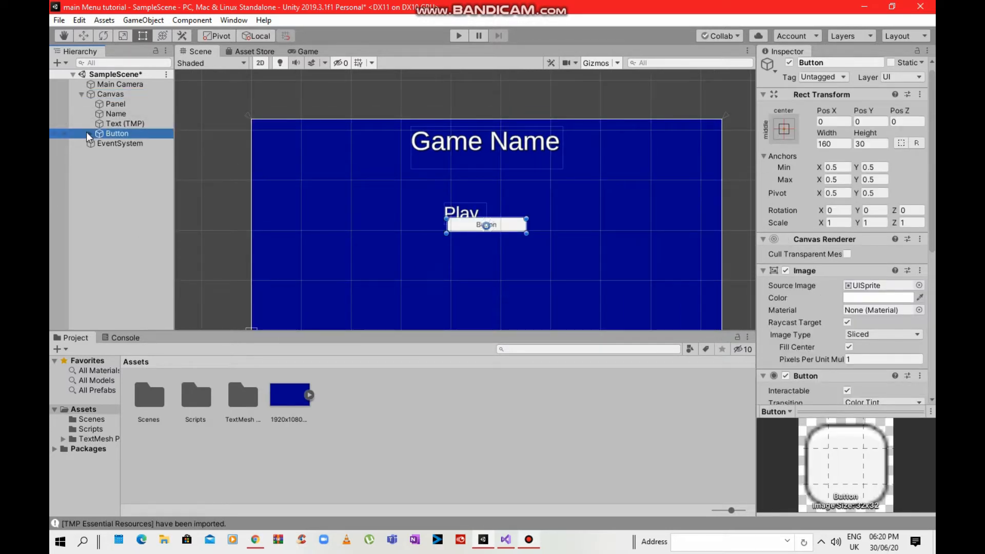
Delete the button's default text child and nest the "Play" TextMeshPro object under the button instead.
{"action": "left_click", "coordinate": [89, 133]}
{"action": "left_click", "coordinate": [122, 142]}
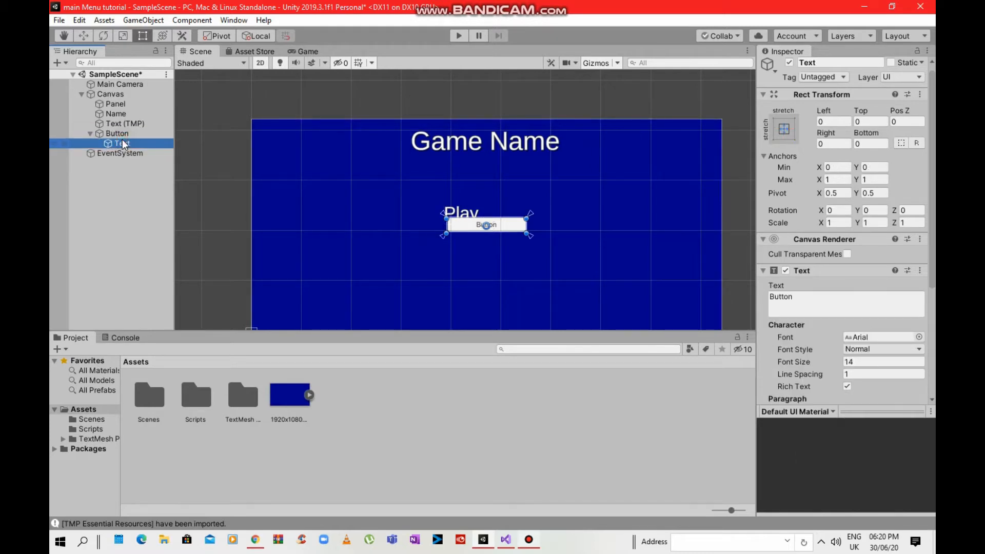
{"action": "key", "text": "Delete"}
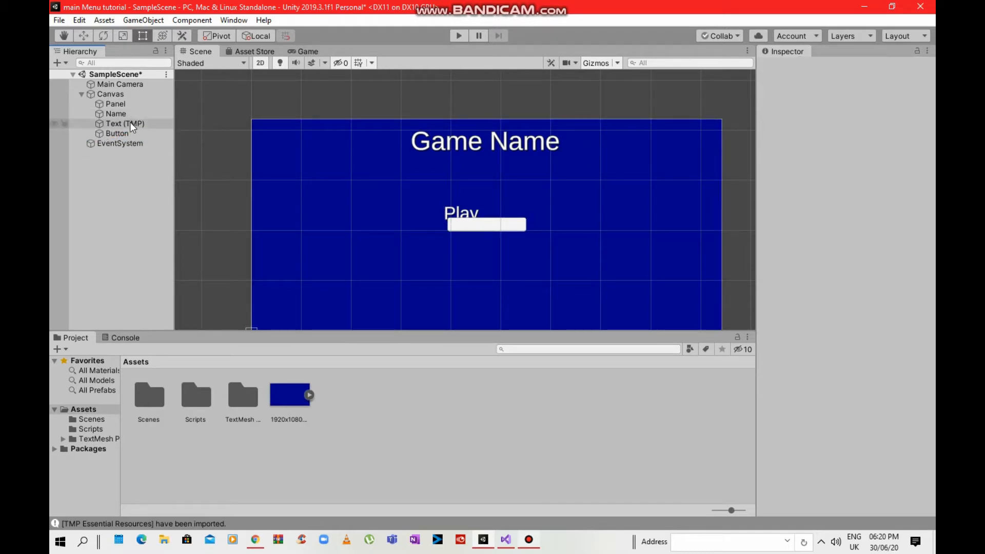
{"action": "left_click", "coordinate": [130, 123]}
{"action": "left_click_drag", "start_coordinate": [131, 126], "coordinate": [110, 133]}
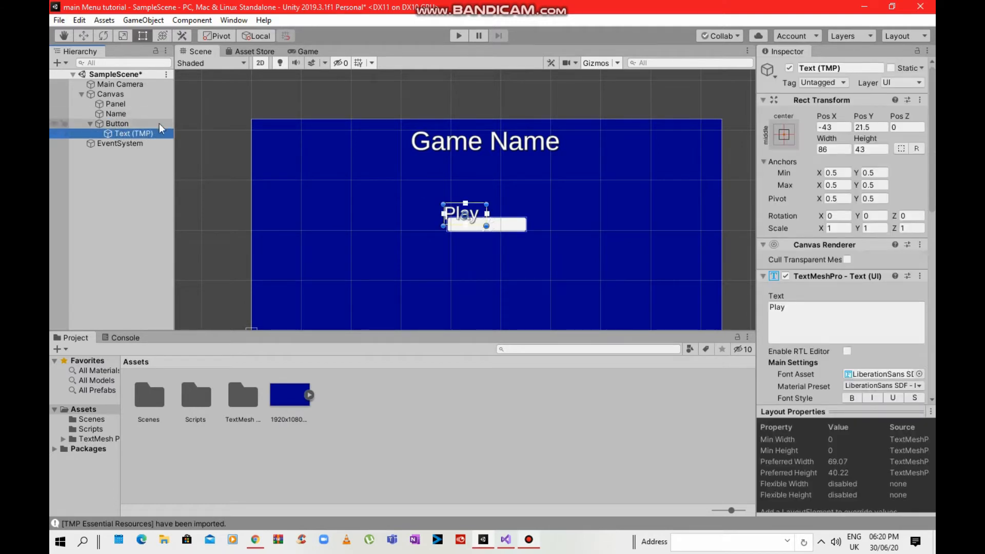
Enlarge the button to about 208 by 82 and stretch the "Play" text box over it to about 208 by 76.
{"action": "left_click", "coordinate": [522, 227]}
{"action": "left_click_drag", "start_coordinate": [526, 218], "coordinate": [550, 192]}
{"action": "left_click", "coordinate": [150, 134]}
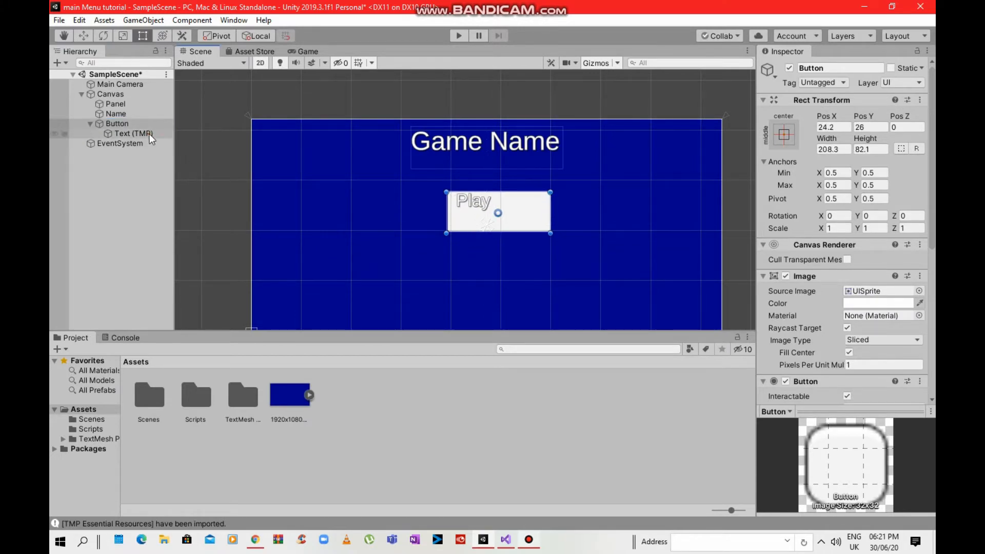
{"action": "left_click_drag", "start_coordinate": [482, 198], "coordinate": [548, 192]}
{"action": "left_click_drag", "start_coordinate": [477, 223], "coordinate": [445, 231]}
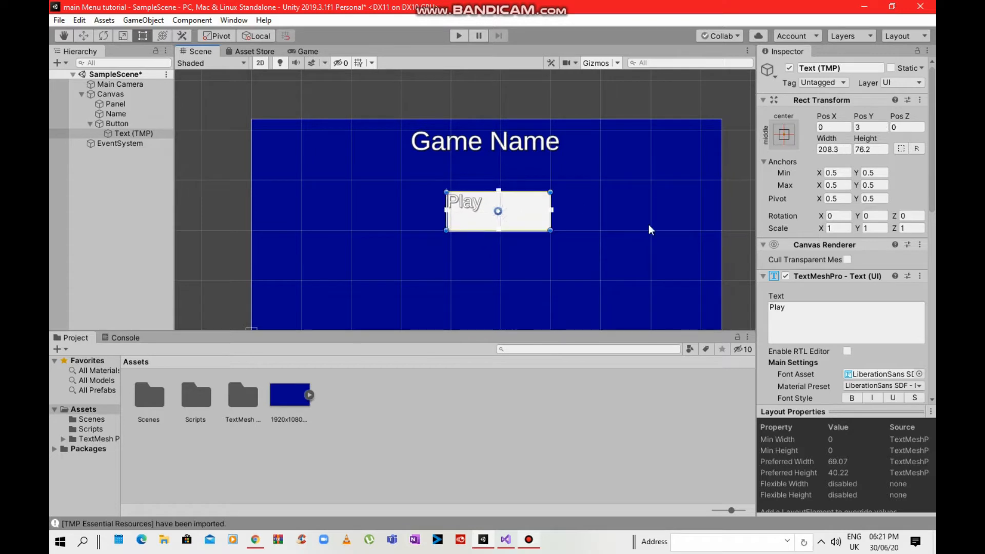
{"action": "scroll", "coordinate": [807, 369], "scroll_direction": "down", "scroll_amount": 5}
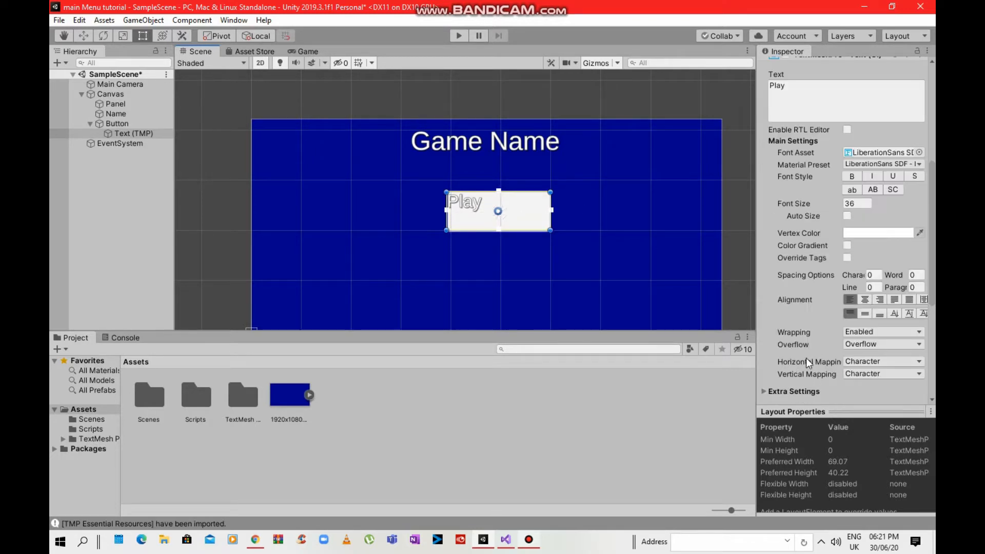
{"action": "scroll", "coordinate": [843, 251], "scroll_direction": "up", "scroll_amount": 5}
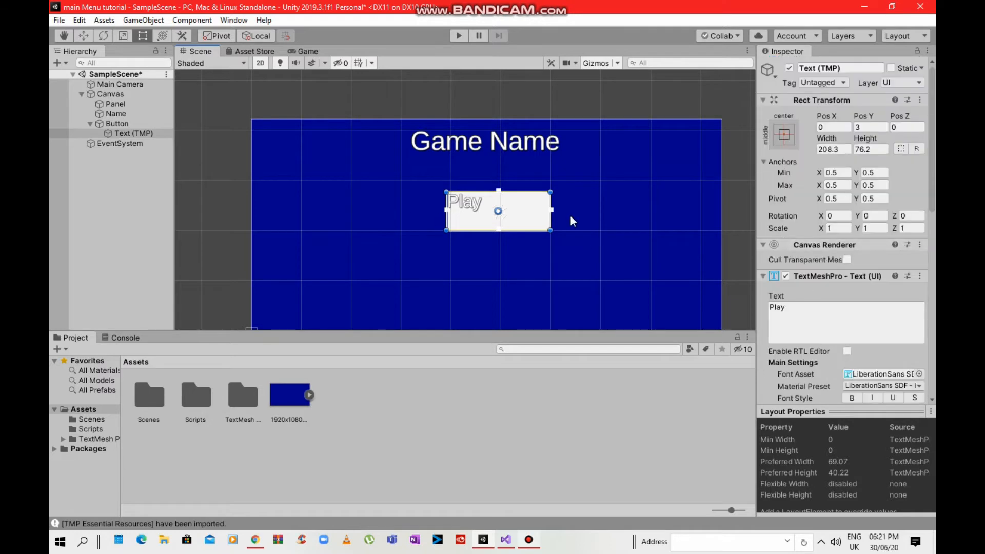
Rename the button object in the hierarchy as "PlayButton".
{"action": "left_click", "coordinate": [103, 125]}
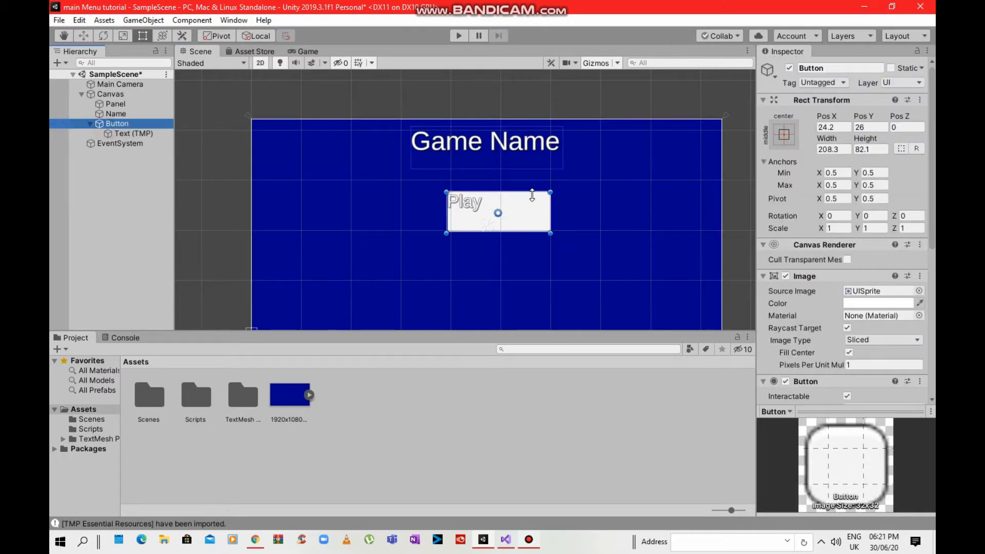
{"action": "right_click", "coordinate": [138, 131]}
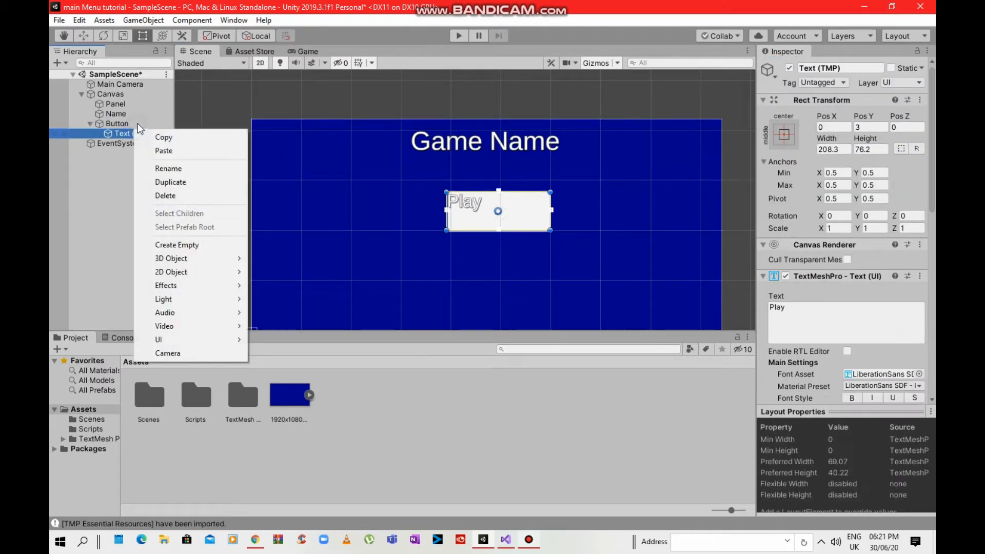
{"action": "left_click", "coordinate": [123, 122]}
{"action": "right_click", "coordinate": [123, 122]}
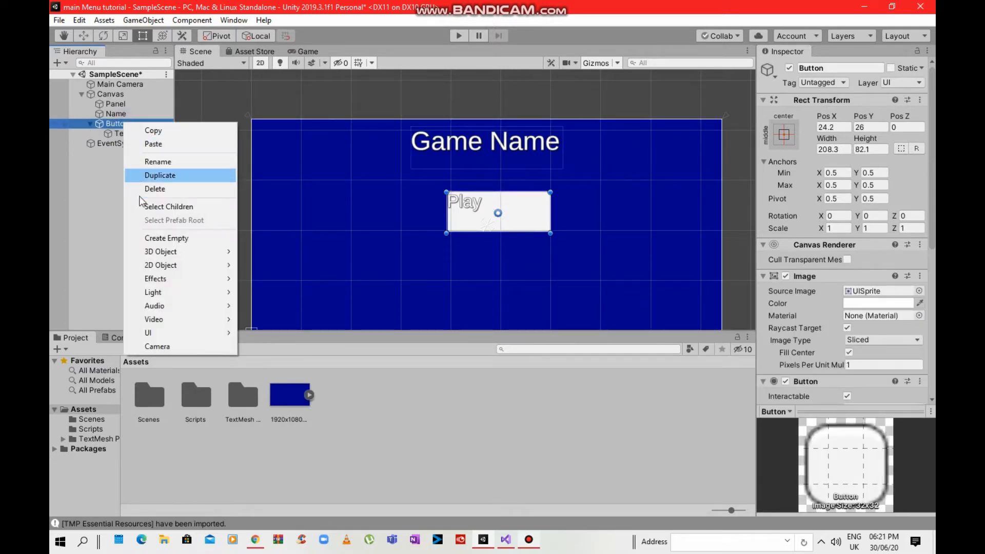
{"action": "left_click", "coordinate": [195, 161]}
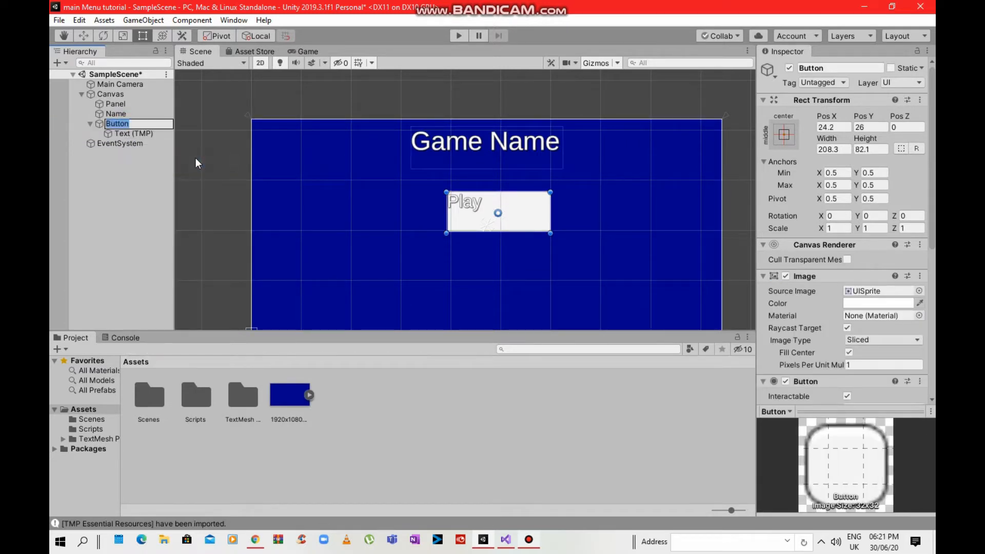
{"action": "key", "text": "BackSpace"}
{"action": "type", "text": "PlayButton"}
{"action": "key", "text": "Return"}
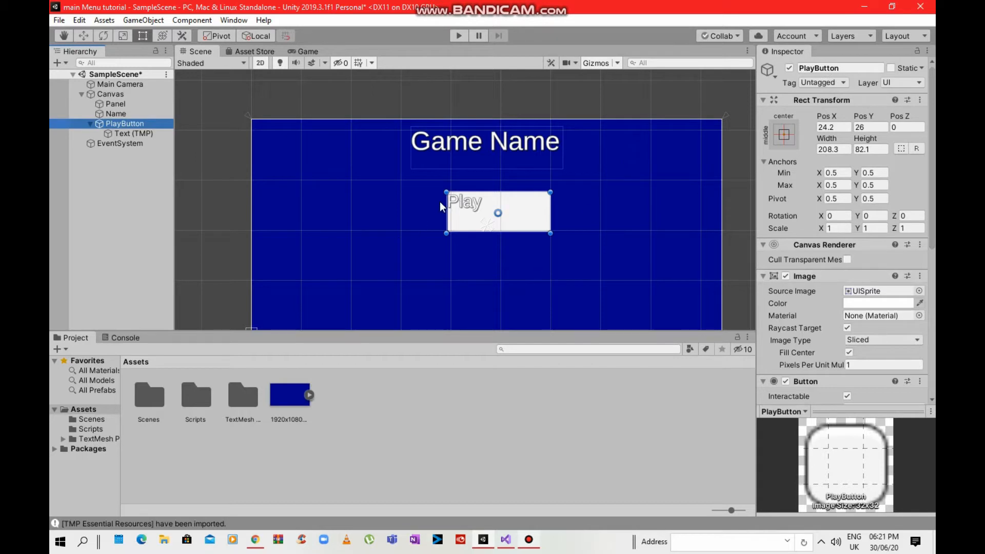
Shrink PlayButton to about 131 by 46 and fit the "Play" text box inside it at about 97 by 33.
{"action": "left_click_drag", "start_coordinate": [552, 234], "coordinate": [516, 217]}
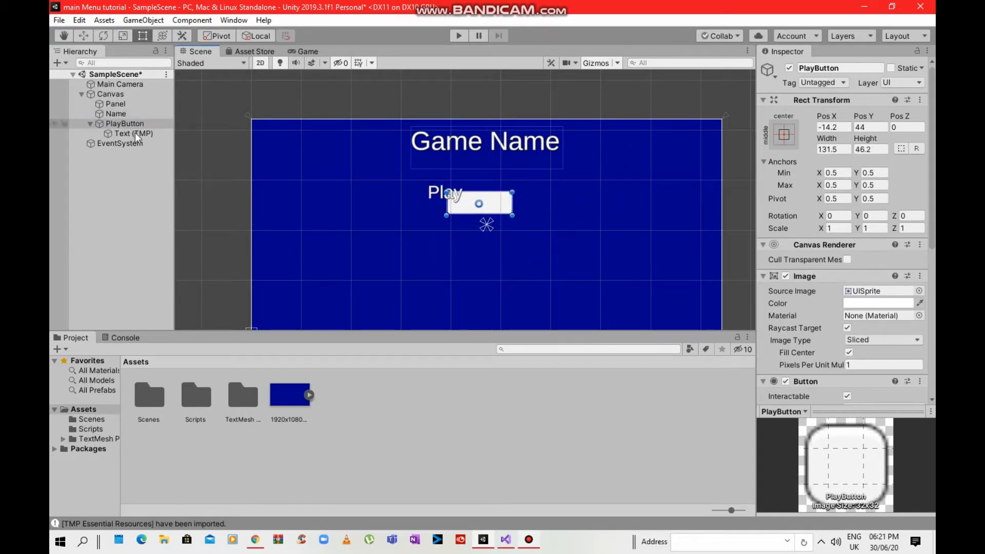
{"action": "left_click", "coordinate": [439, 192]}
{"action": "left_click", "coordinate": [439, 192]}
{"action": "left_click", "coordinate": [444, 189]}
{"action": "left_click_drag", "start_coordinate": [437, 192], "coordinate": [484, 208]}
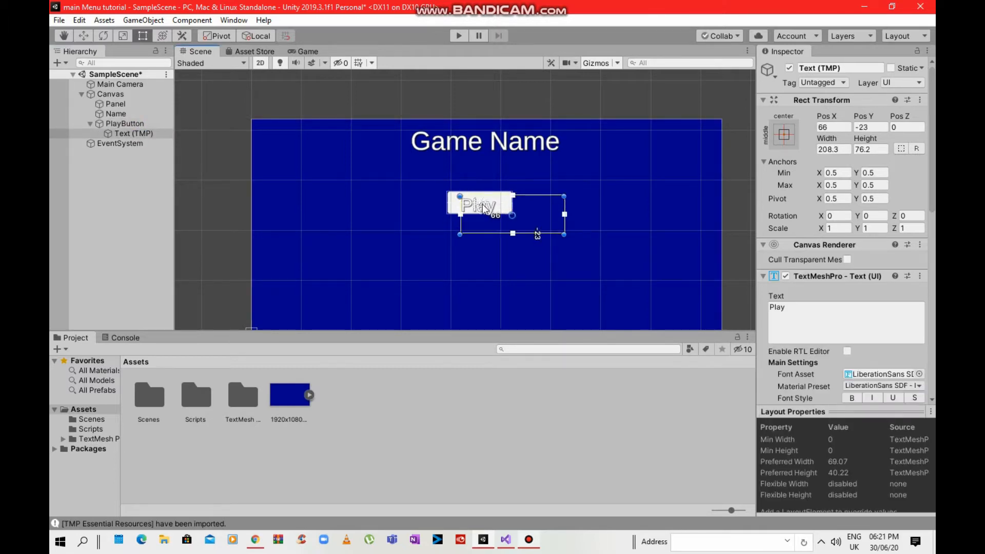
{"action": "left_click_drag", "start_coordinate": [564, 235], "coordinate": [489, 200]}
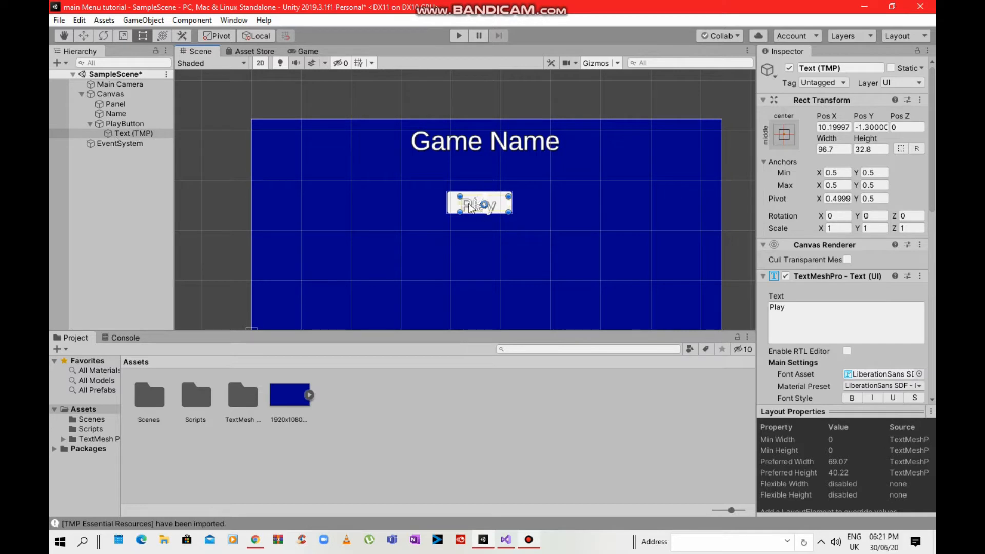
{"action": "left_click_drag", "start_coordinate": [472, 205], "coordinate": [475, 204]}
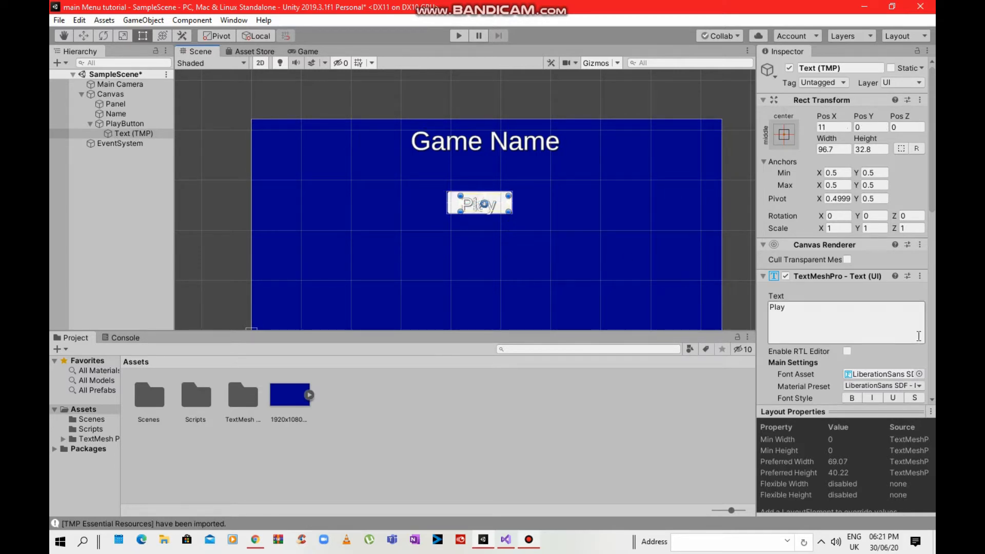
Enable a vertical color gradient on the "Play" text and set its upper color to yellow, about FBFF00.
{"action": "scroll", "coordinate": [919, 336], "scroll_direction": "down", "scroll_amount": 10}
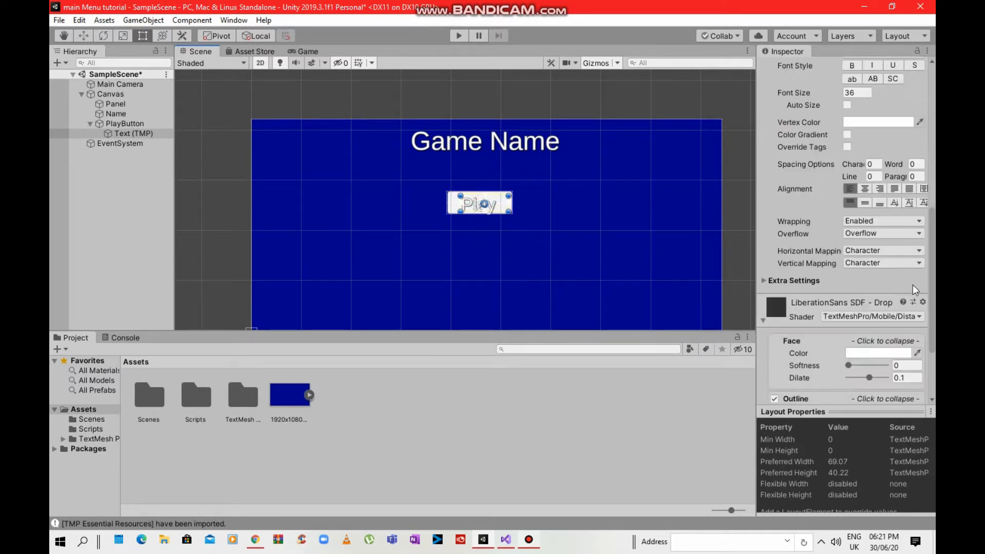
{"action": "left_click", "coordinate": [849, 136]}
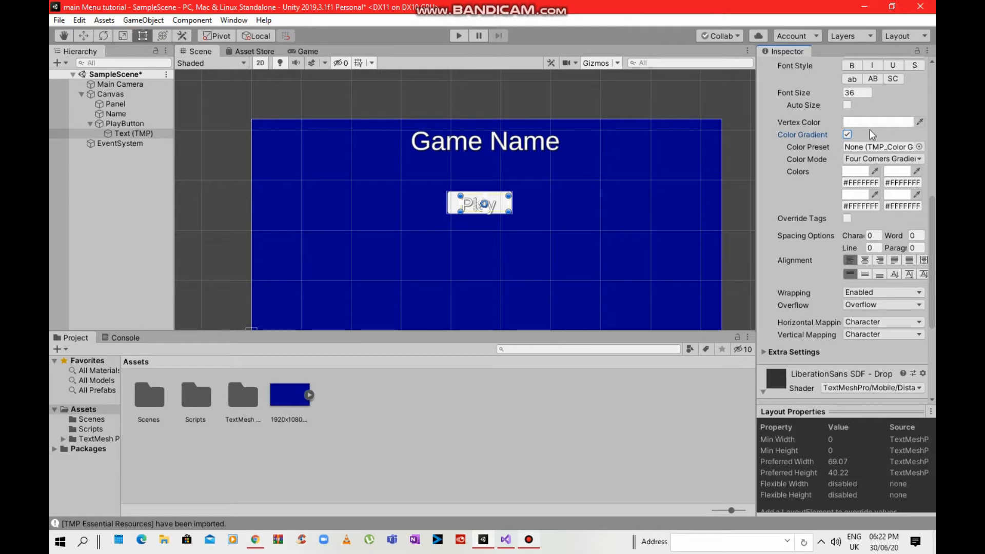
{"action": "left_click", "coordinate": [876, 159]}
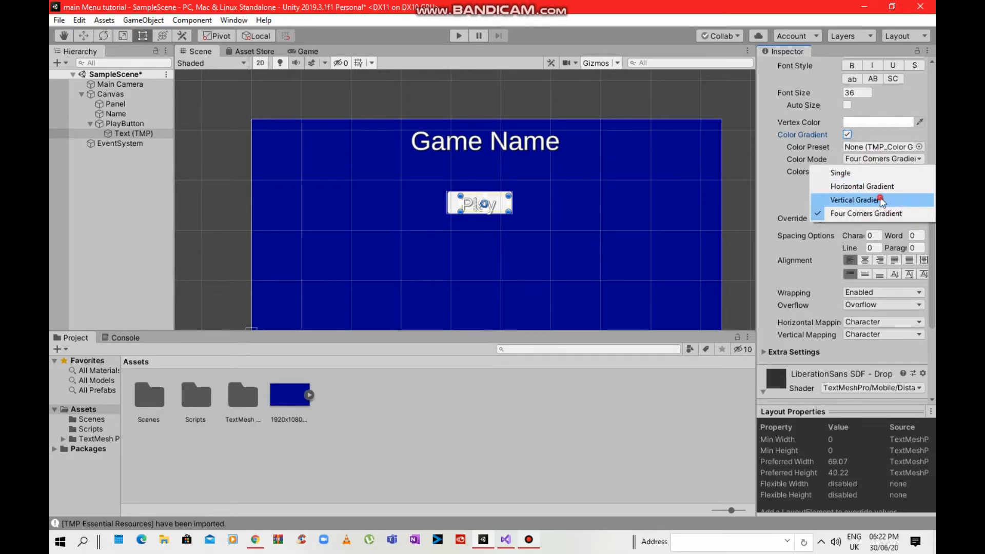
{"action": "left_click", "coordinate": [880, 201]}
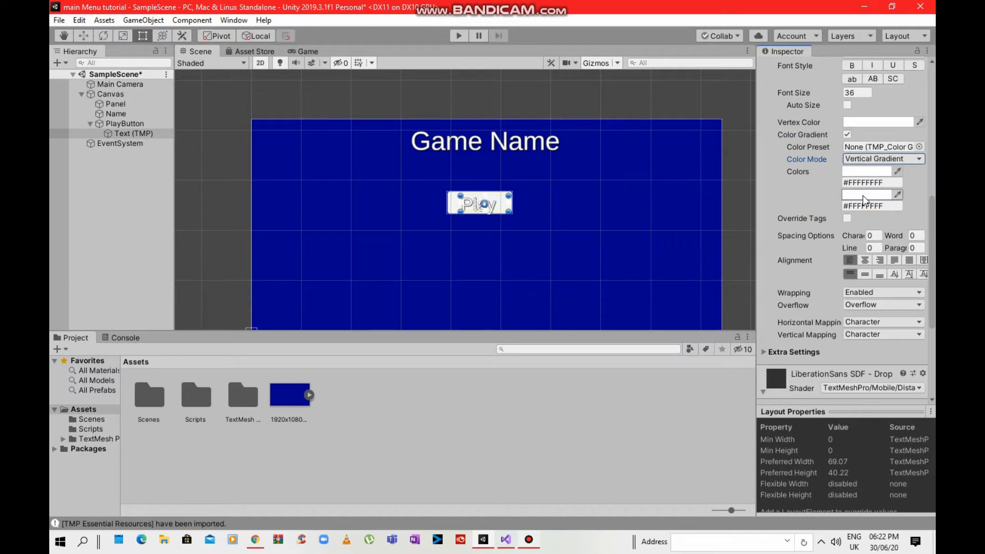
{"action": "left_click", "coordinate": [886, 173]}
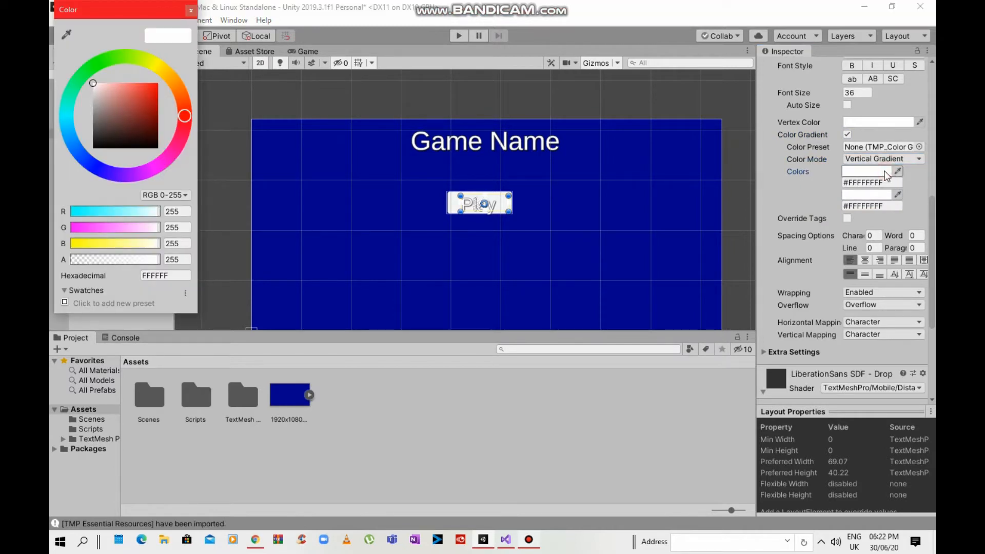
{"action": "mouse_move", "coordinate": [157, 61]}
{"action": "left_mouse_down"}
{"action": "mouse_move", "coordinate": [168, 78]}
{"action": "mouse_move", "coordinate": [156, 63]}
{"action": "left_mouse_up"}
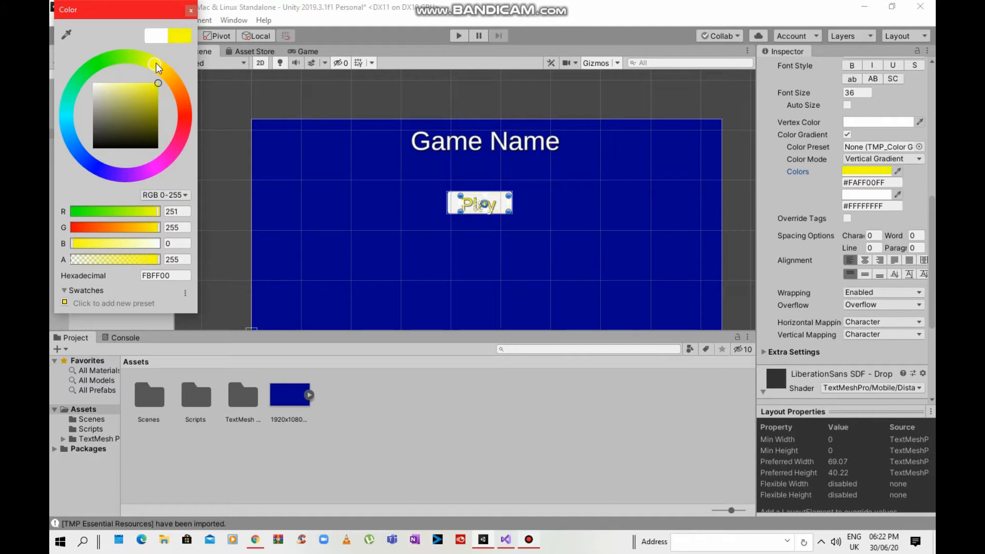
Set the lower color of the "Play" text's gradient to bright green, about 6DFF00.
{"action": "left_click", "coordinate": [865, 194]}
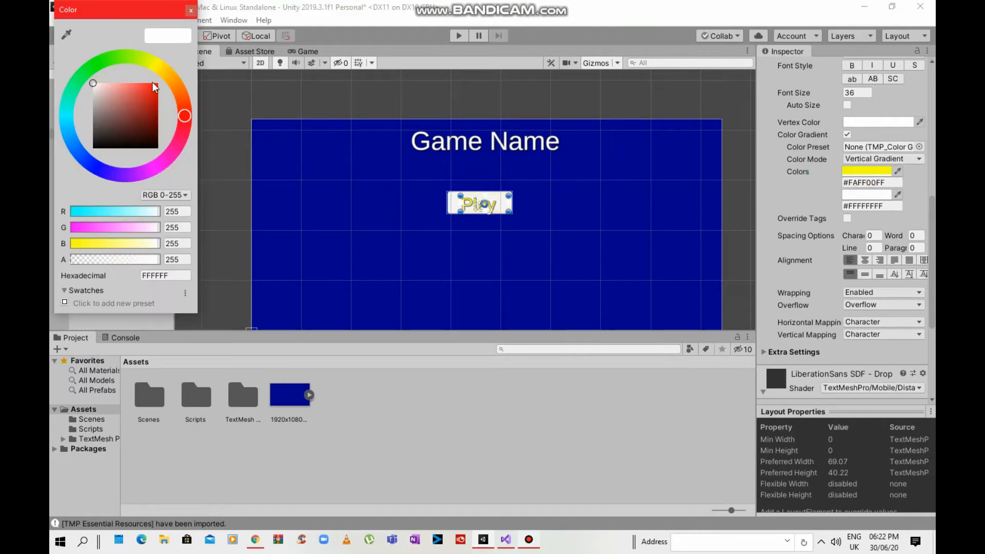
{"action": "left_click_drag", "start_coordinate": [152, 99], "coordinate": [196, 81]}
{"action": "left_click", "coordinate": [166, 71]}
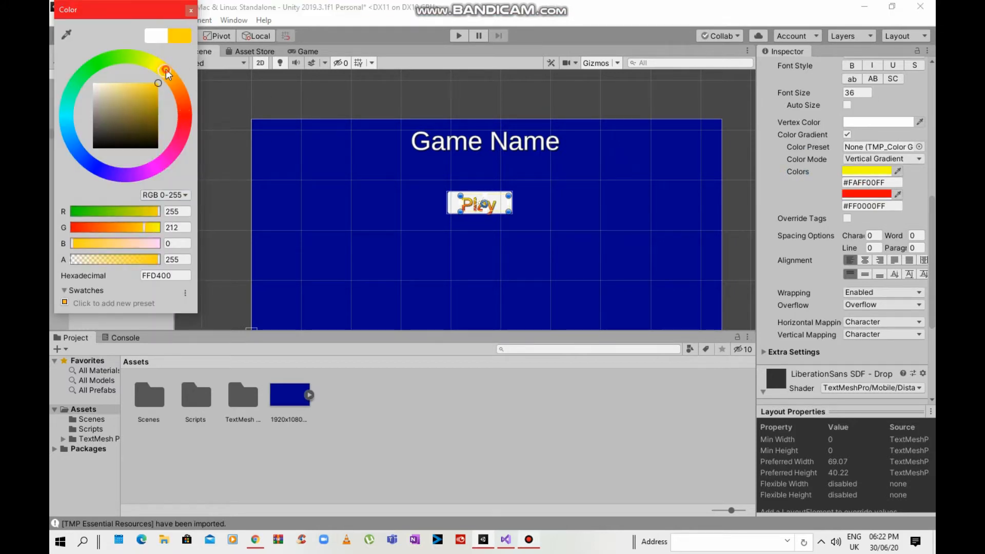
{"action": "left_click_drag", "start_coordinate": [147, 59], "coordinate": [121, 51]}
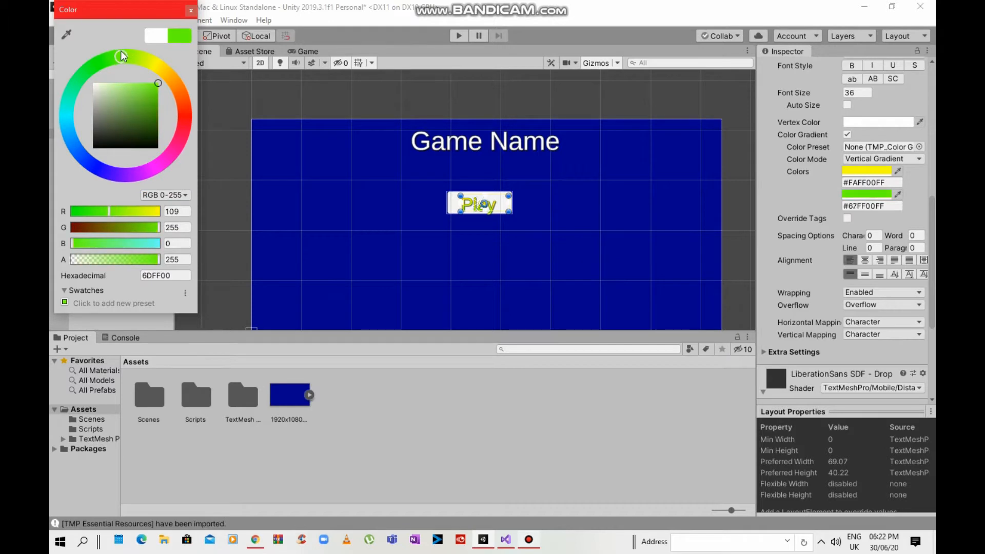
{"action": "left_click", "coordinate": [251, 217]}
Set PlayButton's normal color to orange-red, hex FF3300.
{"action": "left_click", "coordinate": [134, 124]}
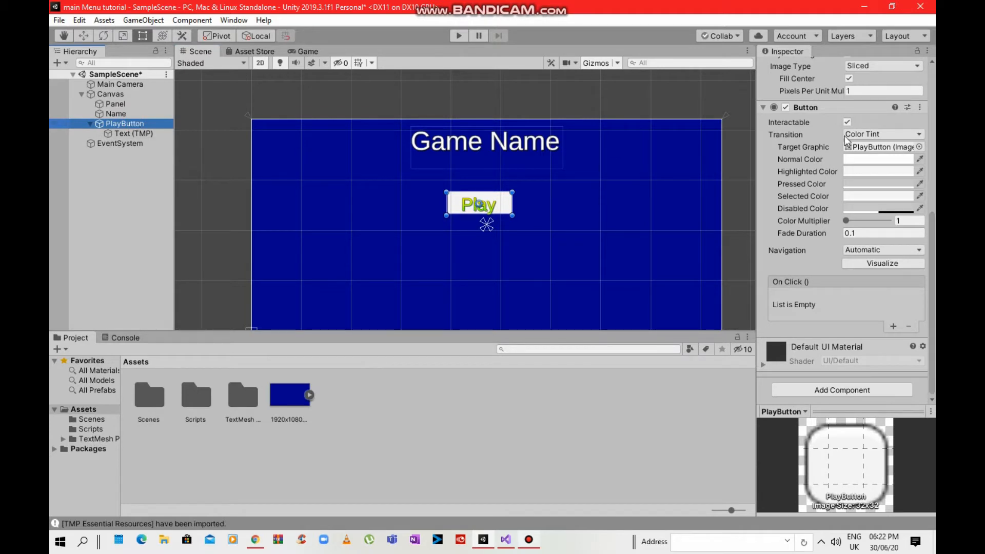
{"action": "scroll", "coordinate": [831, 183], "scroll_direction": "up", "scroll_amount": 8}
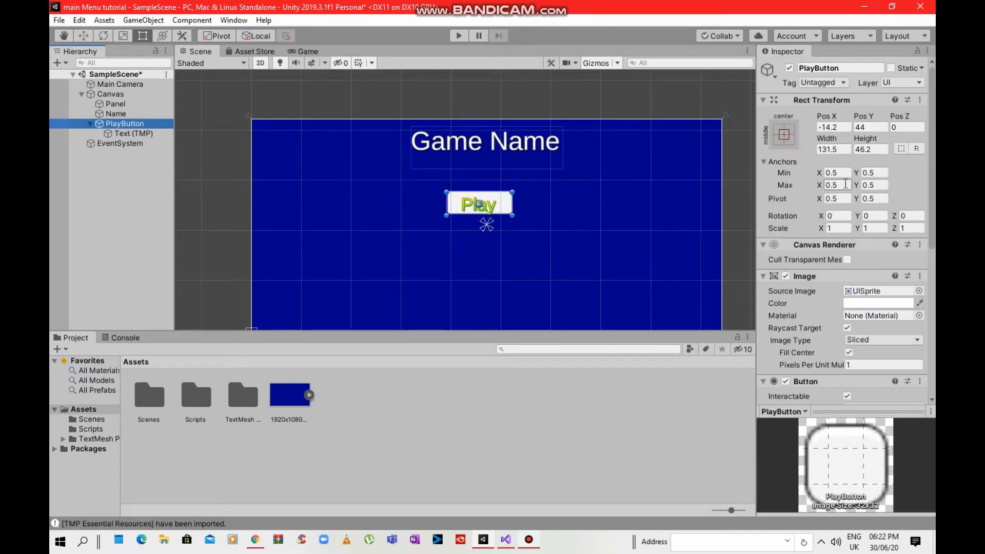
{"action": "scroll", "coordinate": [846, 184], "scroll_direction": "down", "scroll_amount": 8}
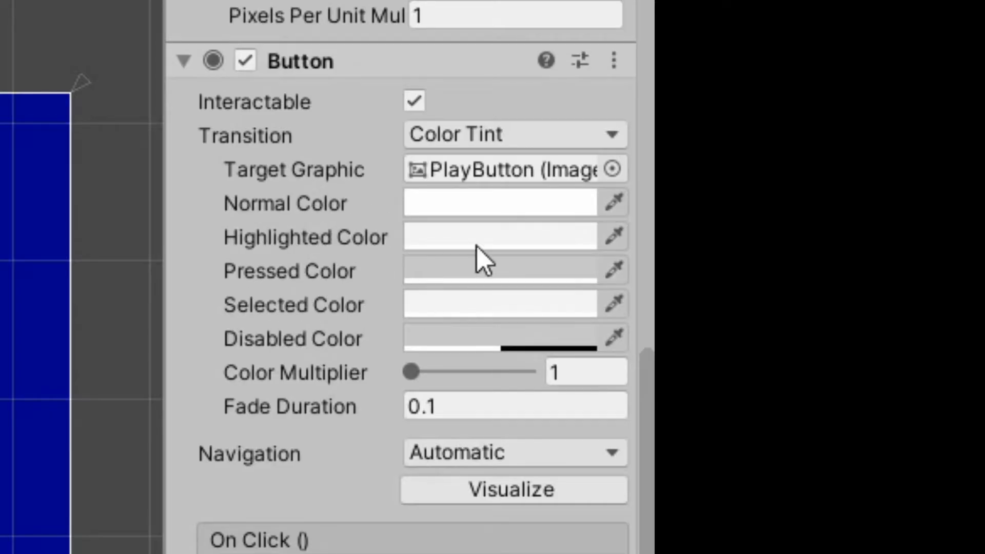
{"action": "left_click", "coordinate": [528, 207]}
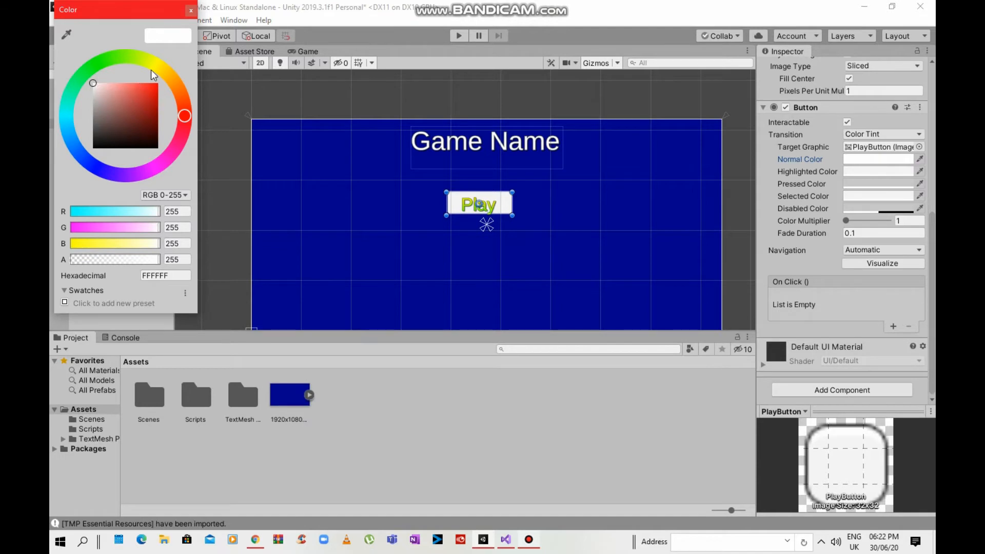
{"action": "left_click_drag", "start_coordinate": [143, 55], "coordinate": [211, 97]}
{"action": "left_click", "coordinate": [161, 84]}
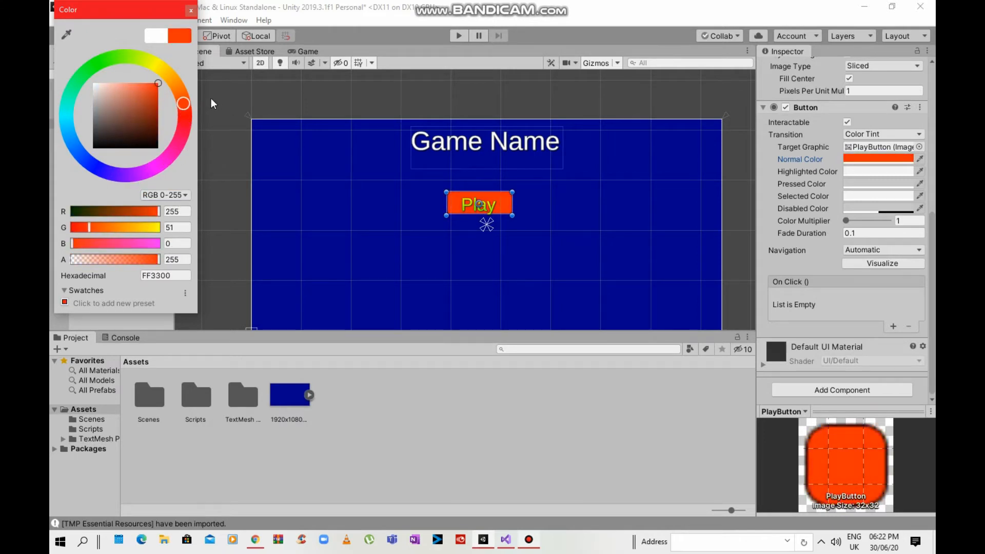
Copy the normal color's hex value FF3300 and apply it to PlayButton's highlighted and pressed colors.
{"action": "left_click", "coordinate": [171, 276]}
{"action": "key", "text": "ctrl+c"}
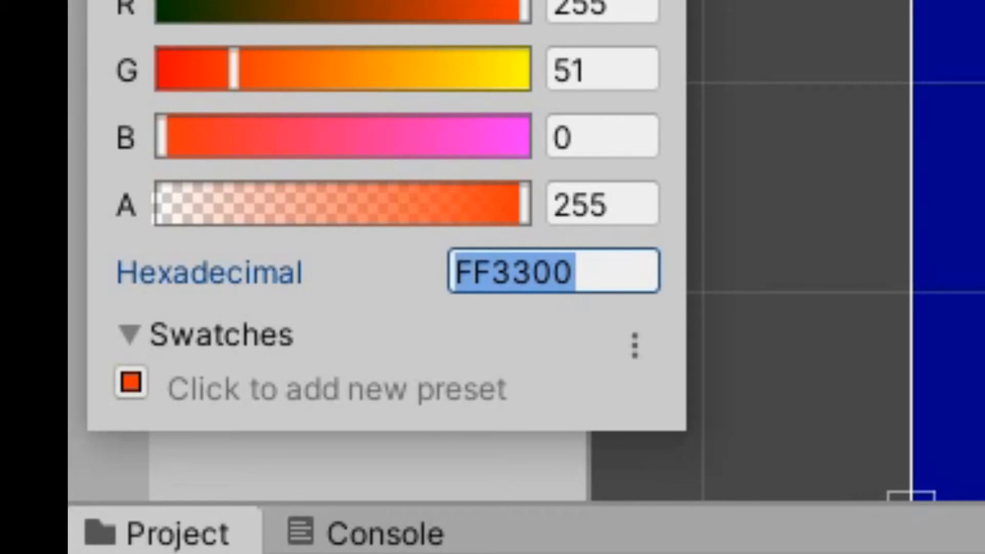
{"action": "type", "text": "F5F5F5"}
{"action": "left_click", "coordinate": [578, 289]}
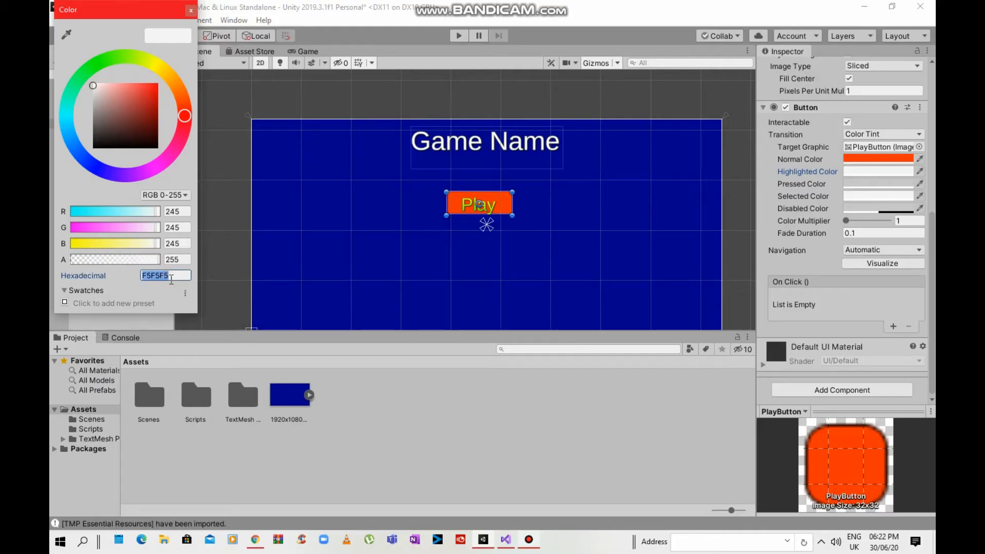
{"action": "key", "text": "ctrl+v"}
{"action": "left_click", "coordinate": [873, 184]}
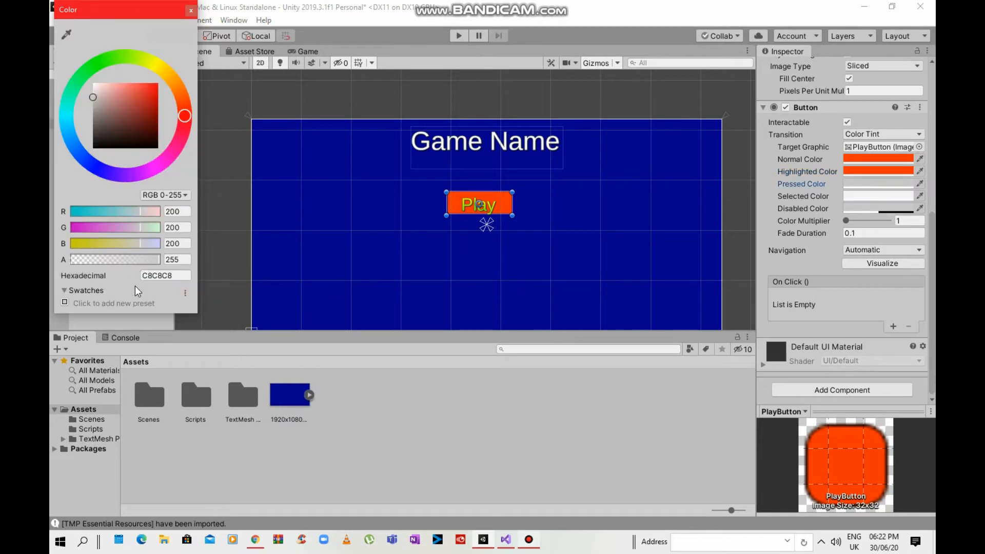
{"action": "left_click", "coordinate": [166, 275]}
{"action": "key", "text": "ctrl+v"}
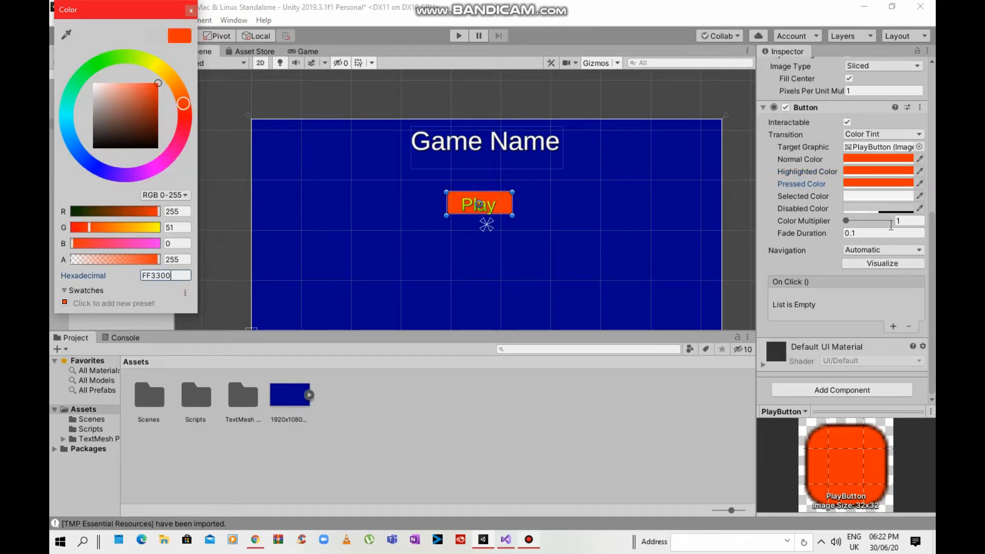
Apply hex FF3300 to PlayButton's selected color and set its navigation to None.
{"action": "left_click", "coordinate": [867, 199]}
{"action": "left_click", "coordinate": [166, 273]}
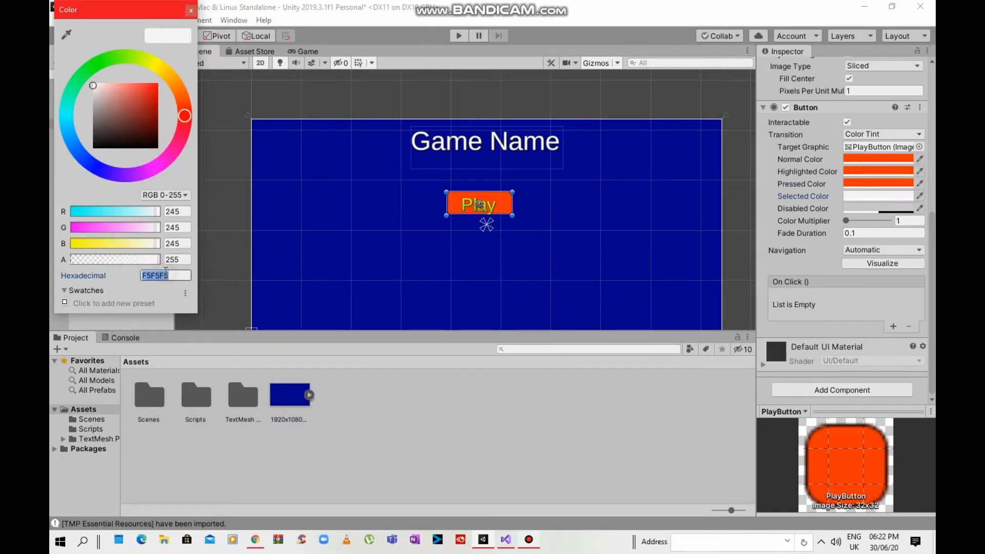
{"action": "key", "text": "ctrl+v"}
{"action": "left_click", "coordinate": [909, 250]}
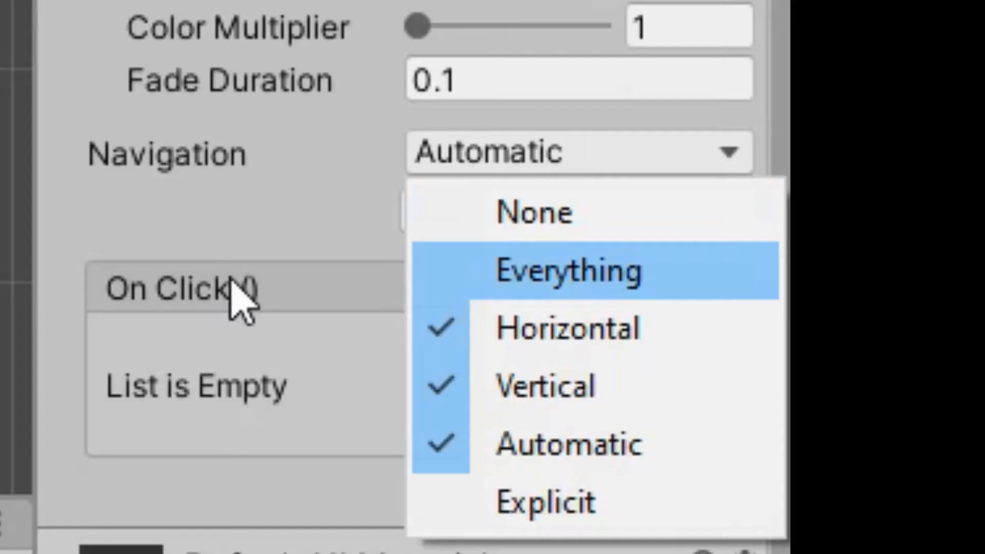
{"action": "left_click", "coordinate": [549, 212]}
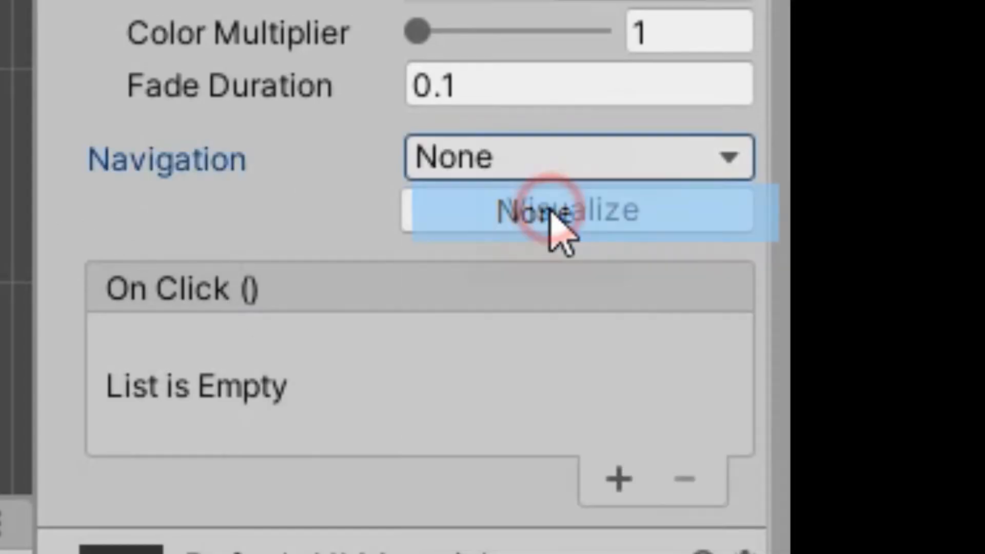
Make PlayButton's normal color fully transparent by setting its alpha to 0.
{"action": "left_click", "coordinate": [875, 159]}
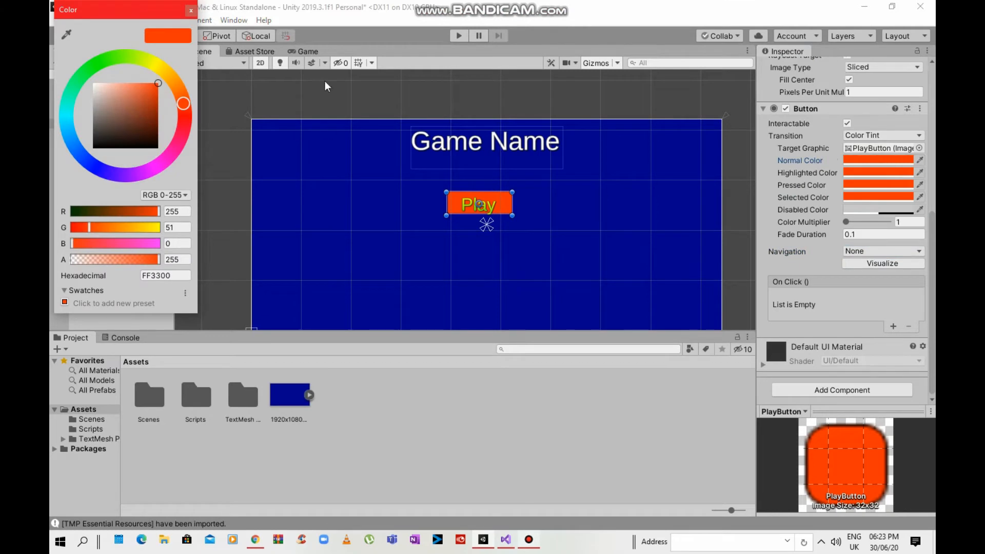
{"action": "left_click", "coordinate": [61, 259]}
{"action": "type", "text": "0"}
{"action": "key", "text": "Return"}
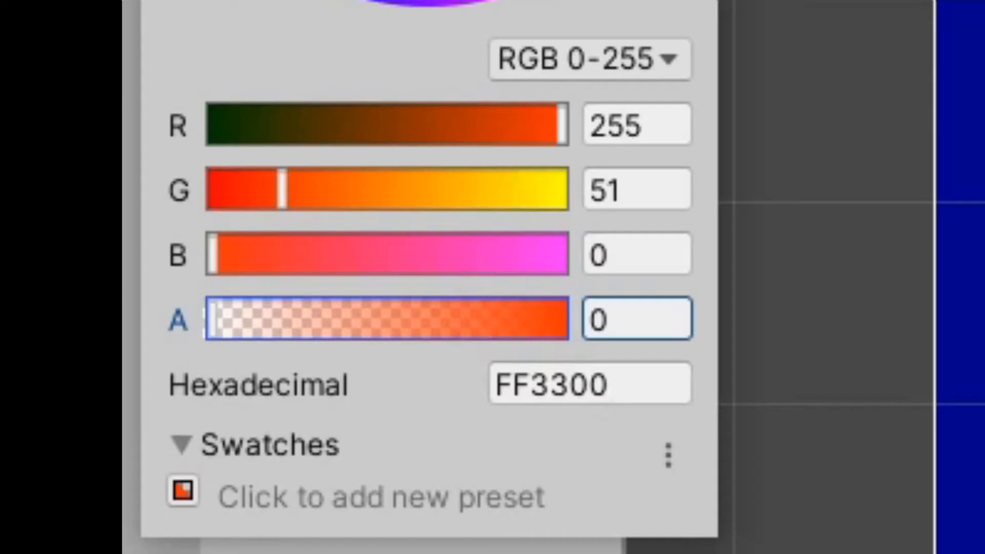
Lower the alpha of PlayButton's highlighted color to about 76 and close the color picker.
{"action": "key", "text": "ctrl+z"}
{"action": "left_click_drag", "start_coordinate": [441, 332], "coordinate": [316, 347]}
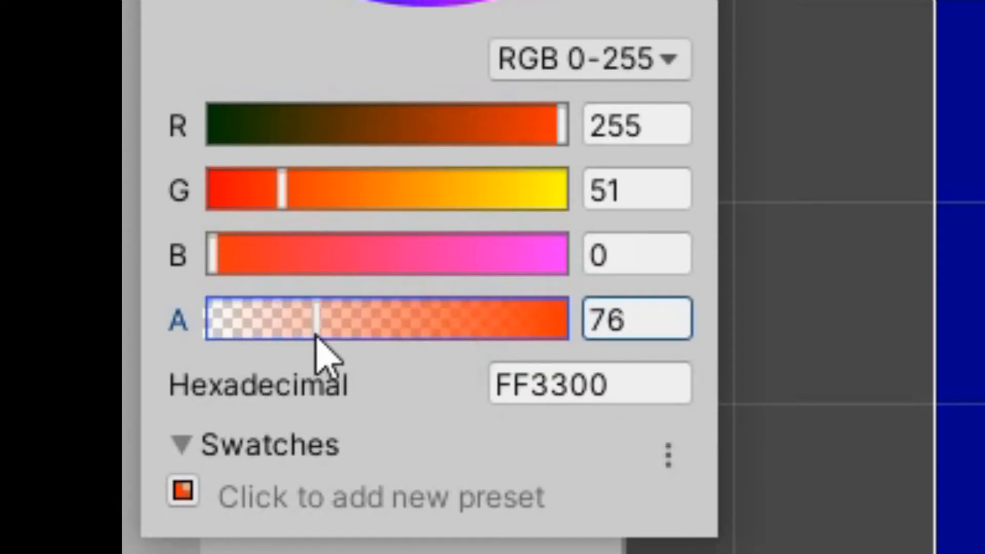
{"action": "key", "text": "ctrl+z"}
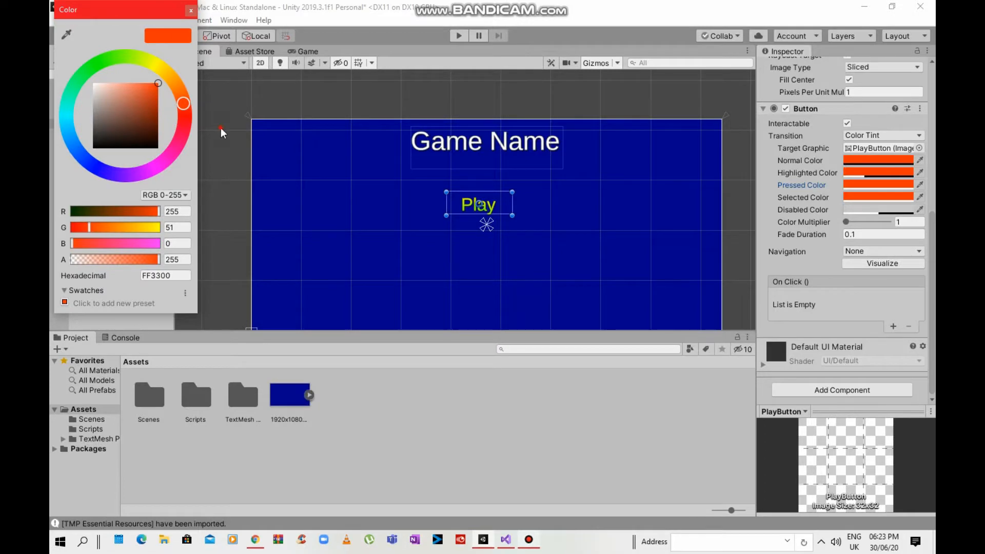
{"action": "left_click", "coordinate": [221, 128]}
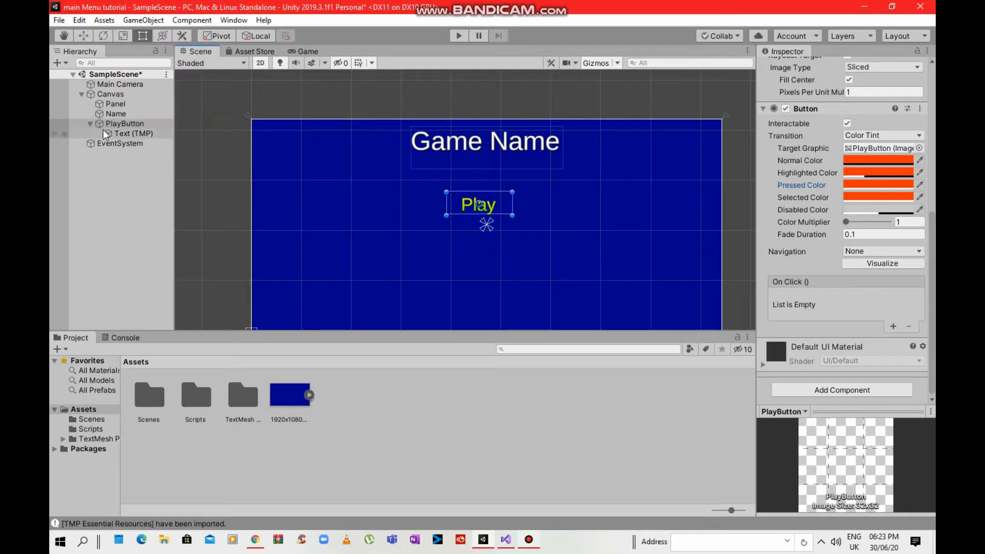
Duplicate PlayButton and place the copy below the original, horizontally centered on the canvas at about Y -144.
{"action": "left_click", "coordinate": [90, 124]}
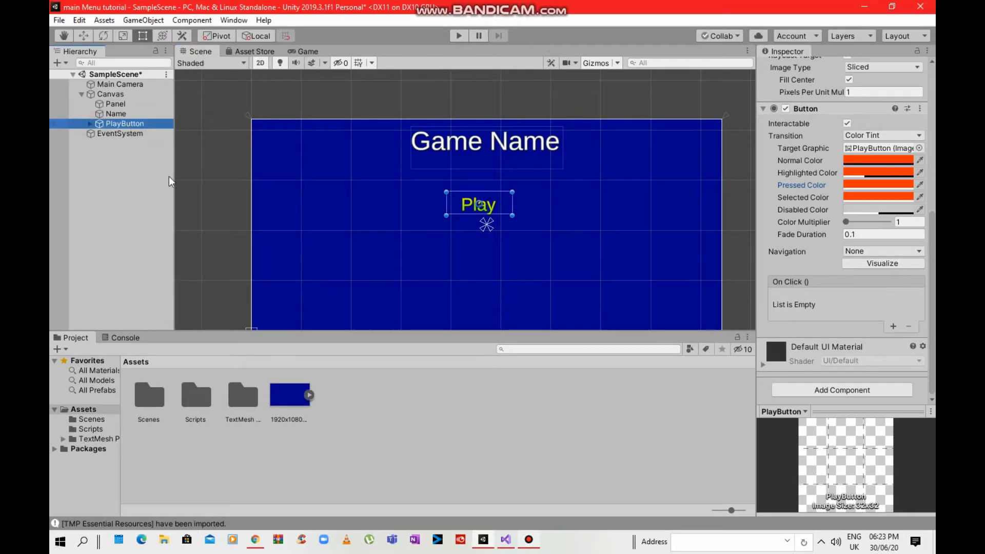
{"action": "left_click", "coordinate": [113, 125]}
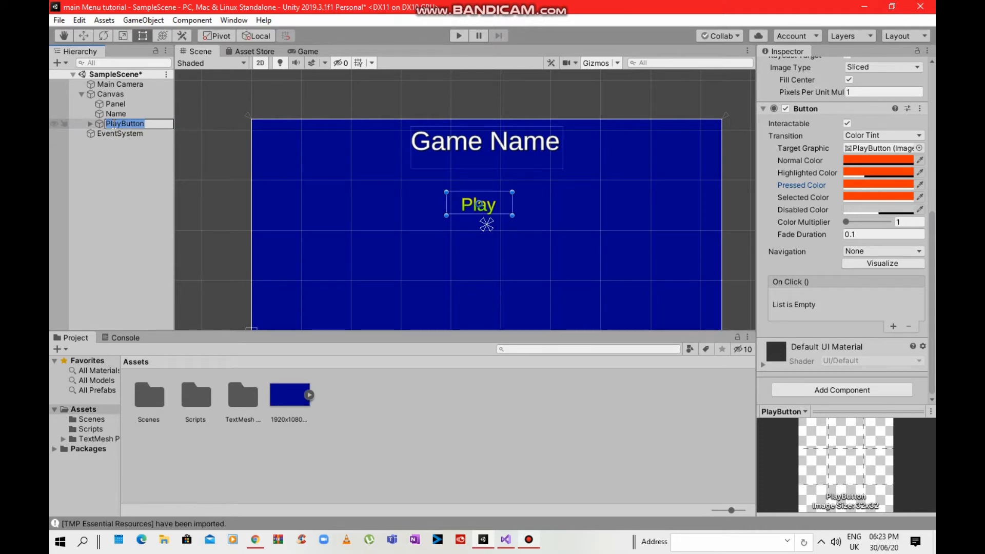
{"action": "left_click", "coordinate": [101, 147]}
{"action": "left_click", "coordinate": [115, 123]}
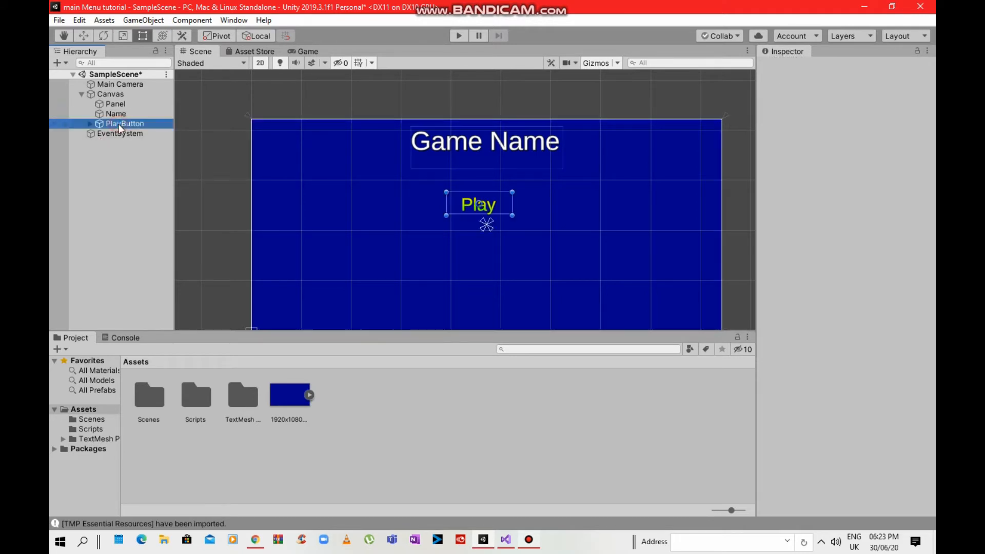
{"action": "key", "text": "ctrl+d"}
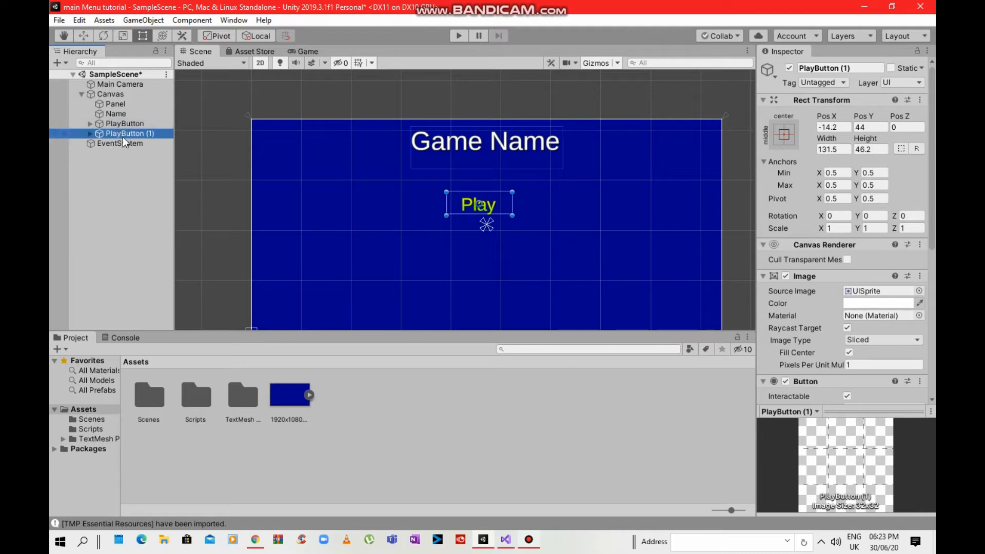
{"action": "left_click_drag", "start_coordinate": [470, 206], "coordinate": [477, 311]}
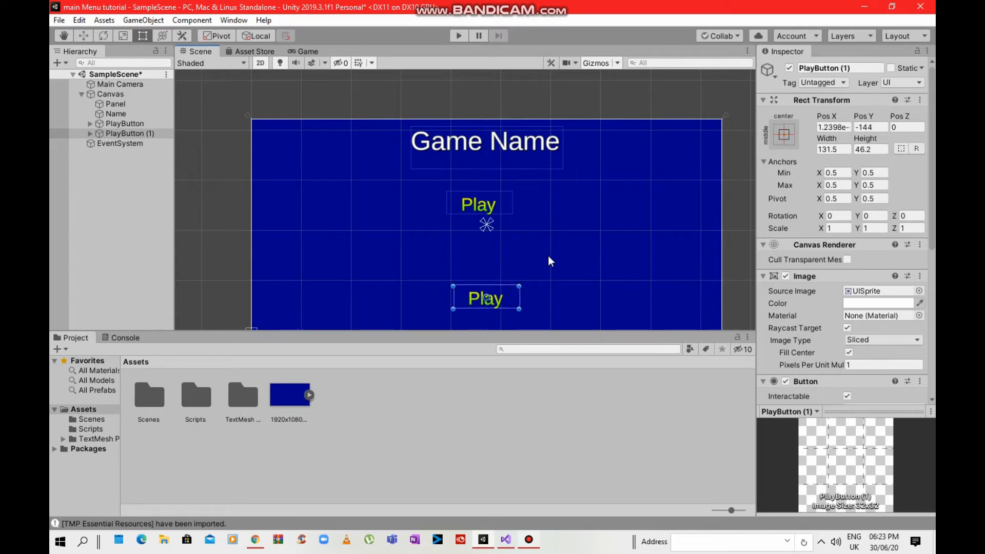
Replace the duplicated button's label text with "Quit".
{"action": "left_click", "coordinate": [91, 133]}
{"action": "left_click", "coordinate": [131, 144]}
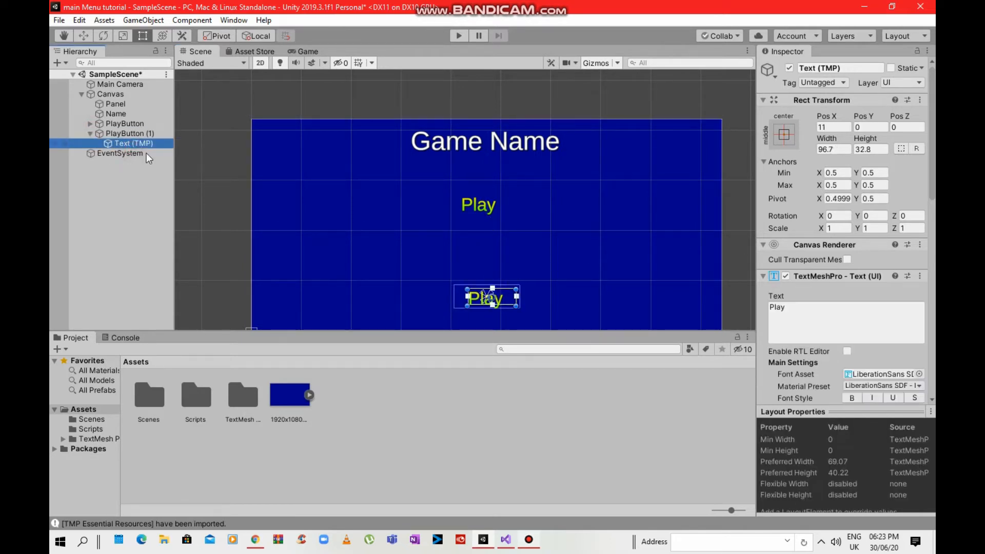
{"action": "left_click", "coordinate": [830, 309]}
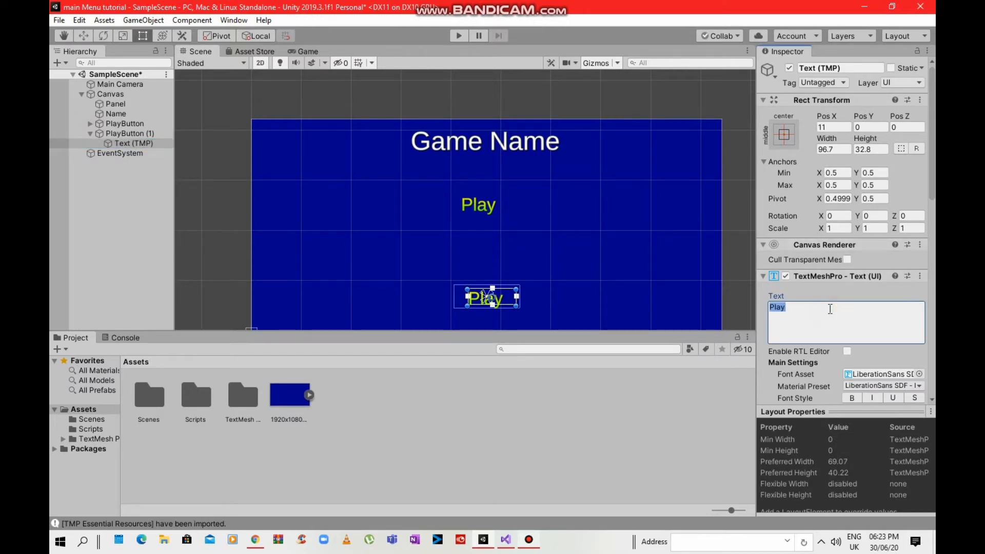
{"action": "key", "text": "BackSpace"}
{"action": "type", "text": "Qit"}
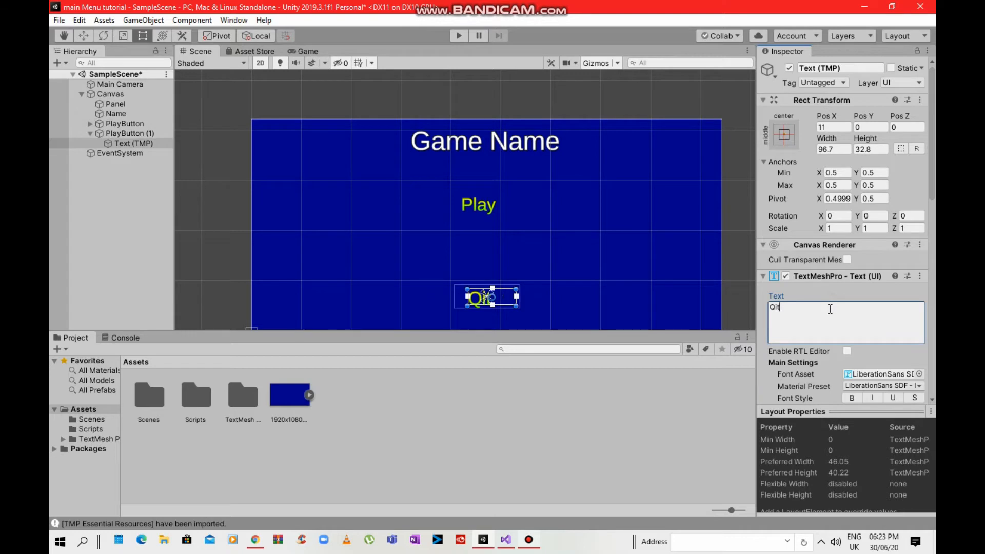
{"action": "key", "text": "BackSpace"}
{"action": "key", "text": "BackSpace"}
{"action": "type", "text": "uit"}
{"action": "left_click", "coordinate": [522, 424]}
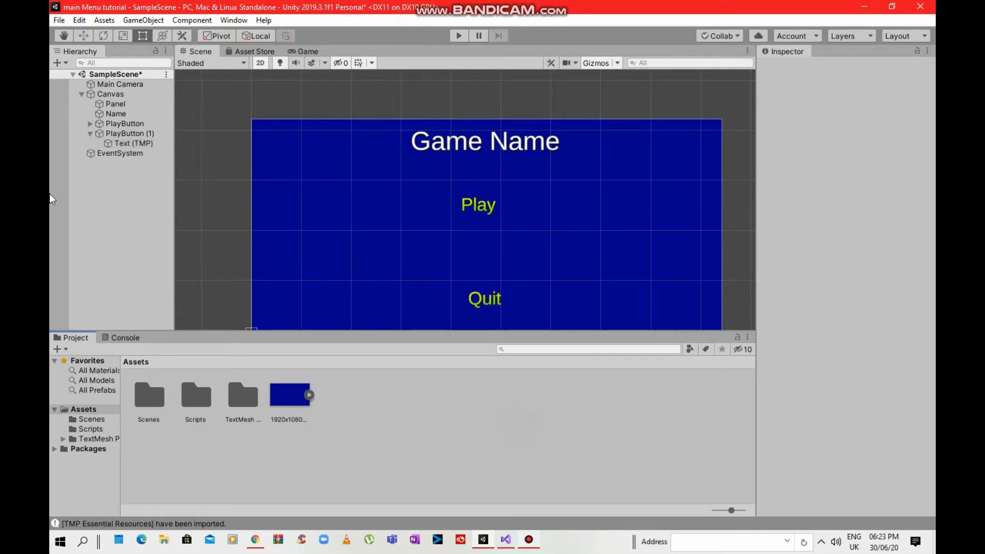
Try to shift the "Quit" label within its button, and undo the latest changes to the label.
{"action": "left_click", "coordinate": [140, 145]}
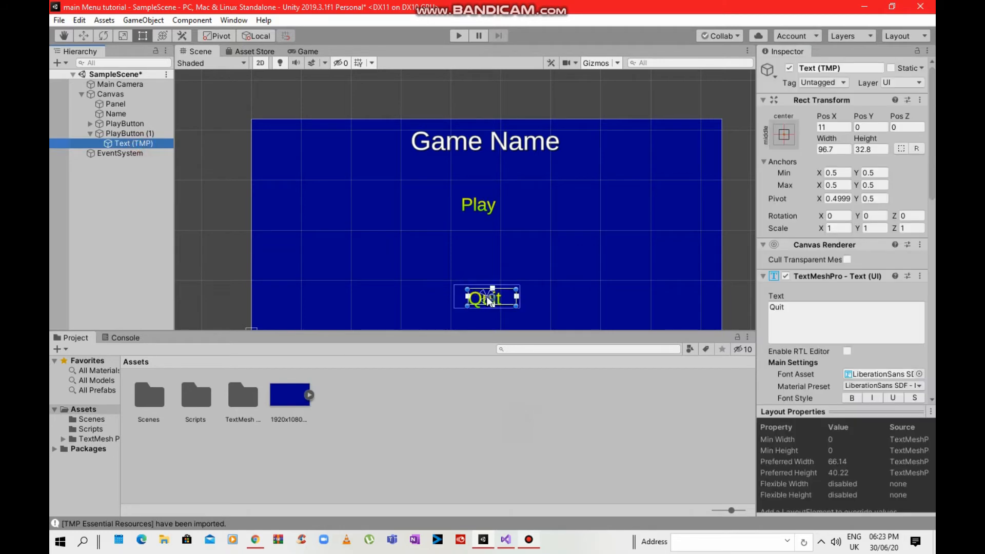
{"action": "left_click_drag", "start_coordinate": [488, 298], "coordinate": [490, 298]}
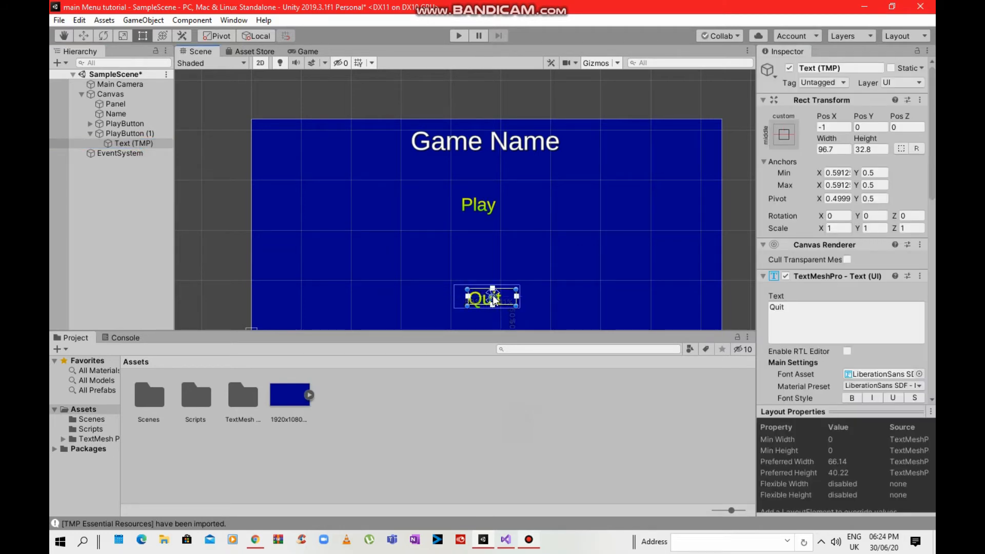
{"action": "left_click", "coordinate": [478, 299]}
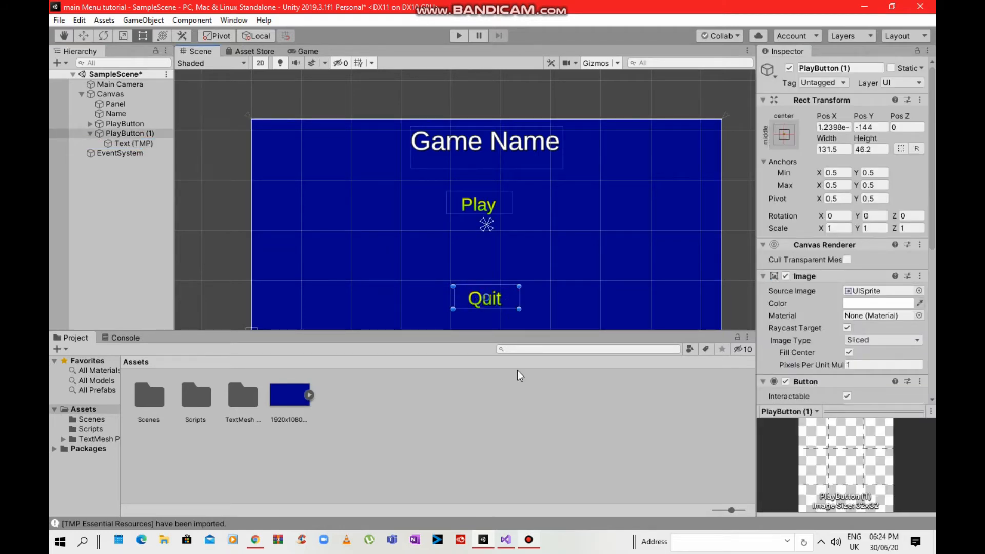
{"action": "left_click", "coordinate": [513, 302]}
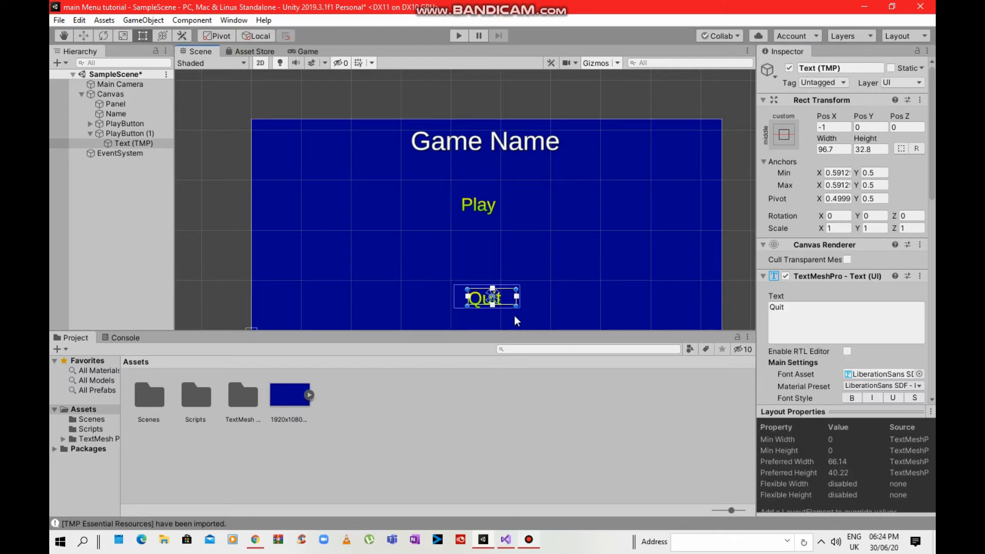
{"action": "left_click", "coordinate": [463, 301]}
{"action": "key", "text": "ctrl+z"}
{"action": "key", "text": "ctrl+z"}
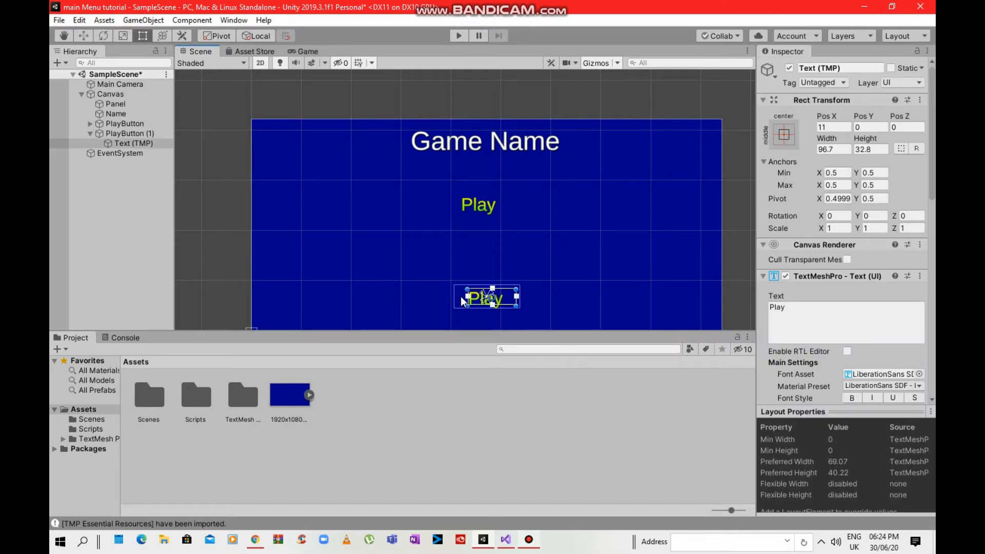
Change the lower button's "Play" label to "Quit" again.
{"action": "left_click", "coordinate": [841, 308]}
{"action": "key", "text": "BackSpace"}
{"action": "type", "text": "Q"}
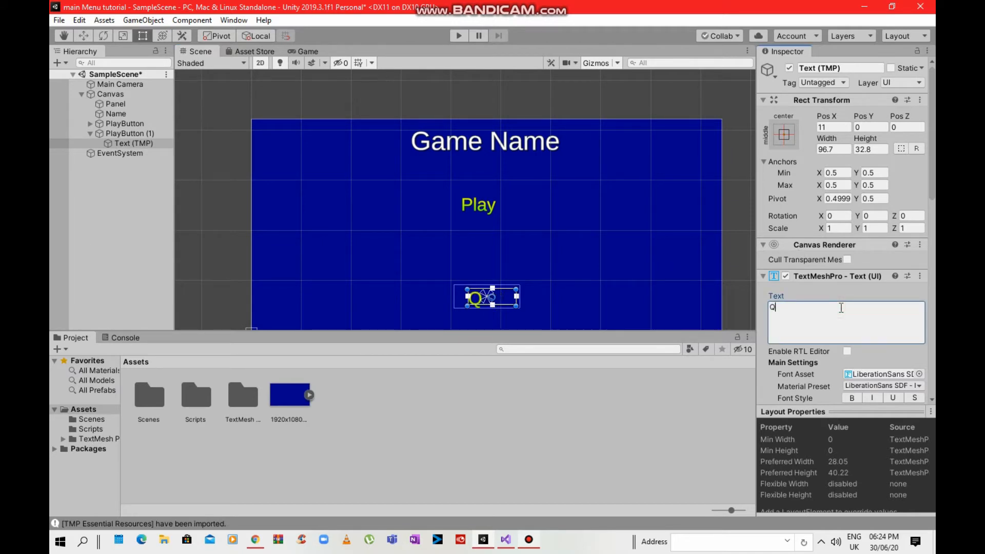
{"action": "type", "text": "uit"}
{"action": "left_click", "coordinate": [485, 427]}
Enlarge the "Quit" text box to about 108 by 39.5 and raise its font size to 46.4.
{"action": "left_click", "coordinate": [487, 299]}
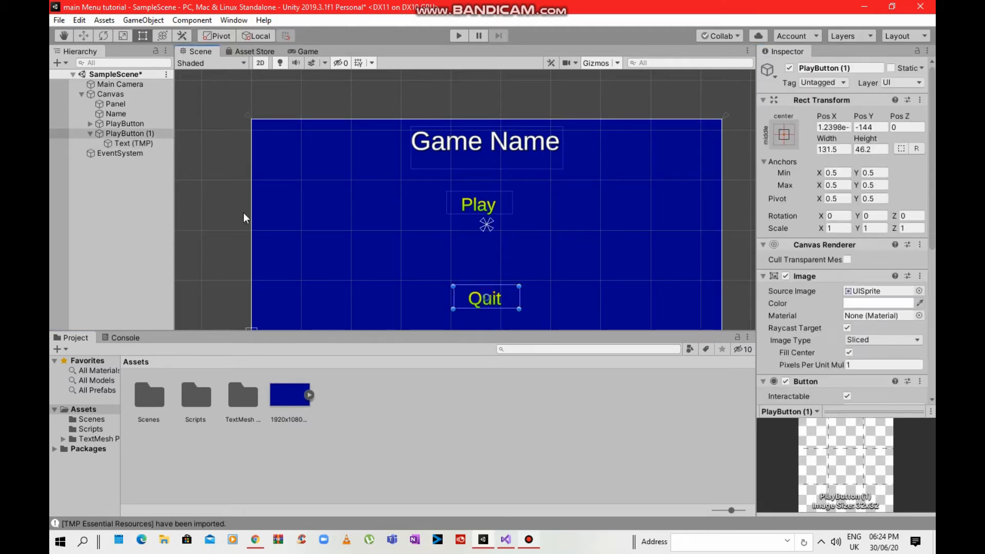
{"action": "left_click", "coordinate": [133, 143]}
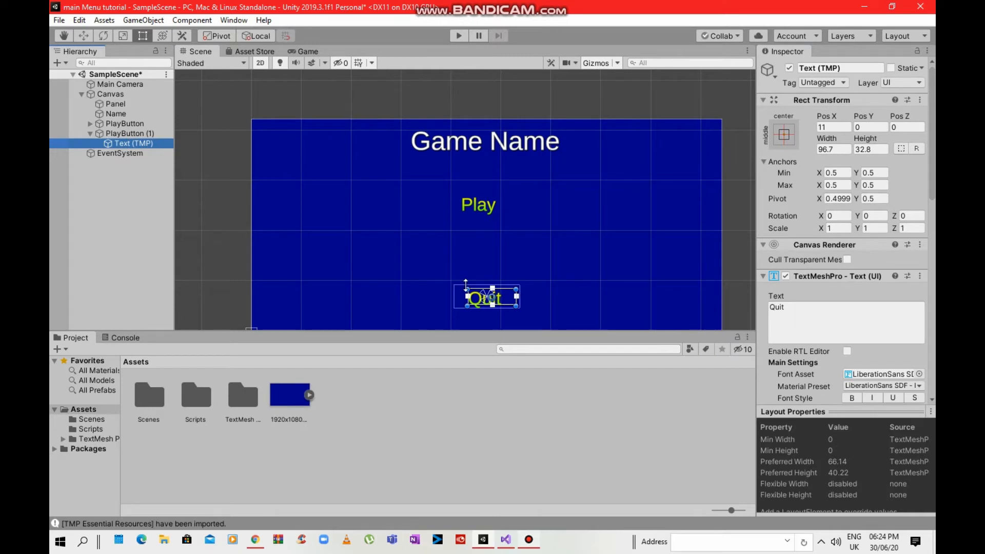
{"action": "left_click_drag", "start_coordinate": [467, 290], "coordinate": [462, 286]}
{"action": "scroll", "coordinate": [801, 295], "scroll_direction": "down", "scroll_amount": 5}
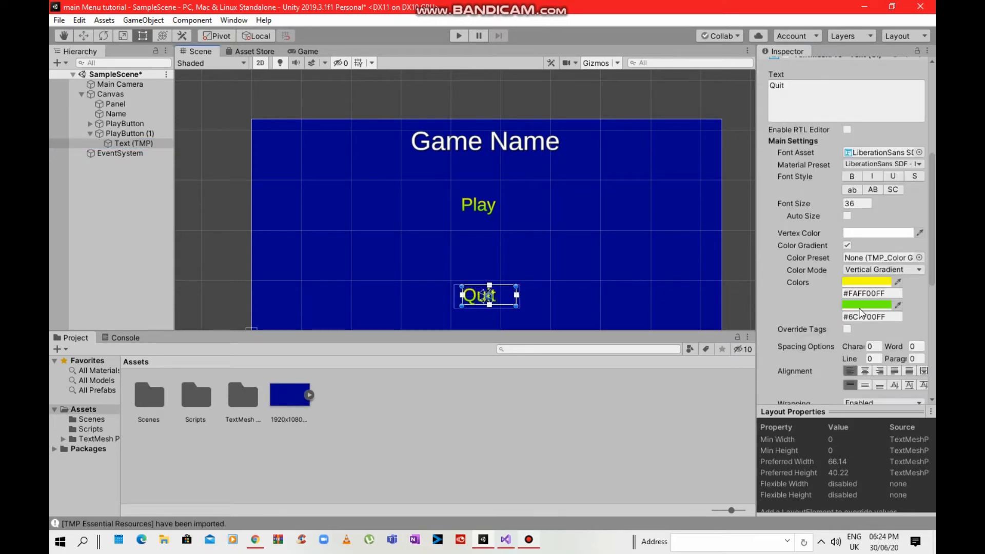
{"action": "left_click_drag", "start_coordinate": [796, 202], "coordinate": [812, 202]}
{"action": "left_click", "coordinate": [505, 298]}
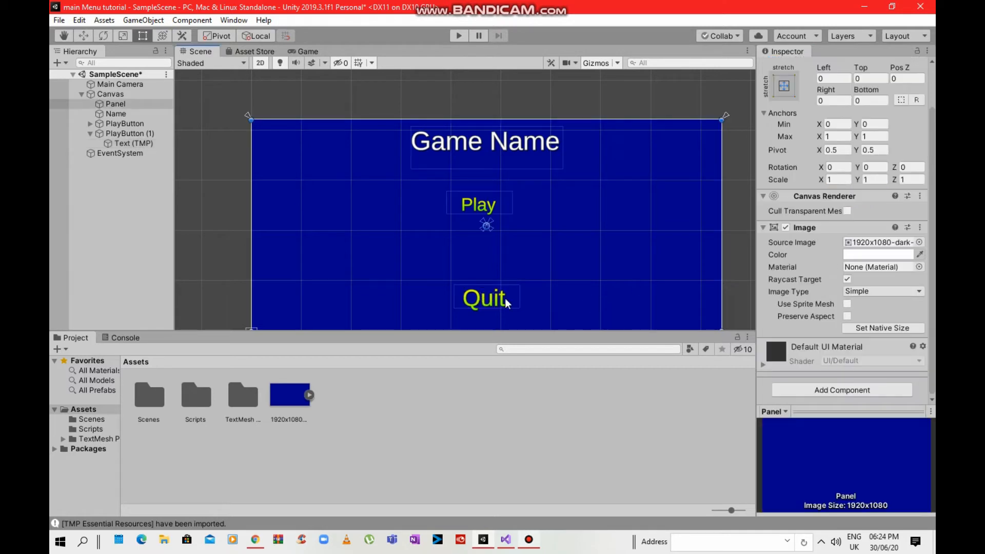
Enlarge the Quit button to about 216 by 94 and keep it below the Play button.
{"action": "left_click", "coordinate": [505, 297]}
{"action": "left_click_drag", "start_coordinate": [500, 285], "coordinate": [595, 234]}
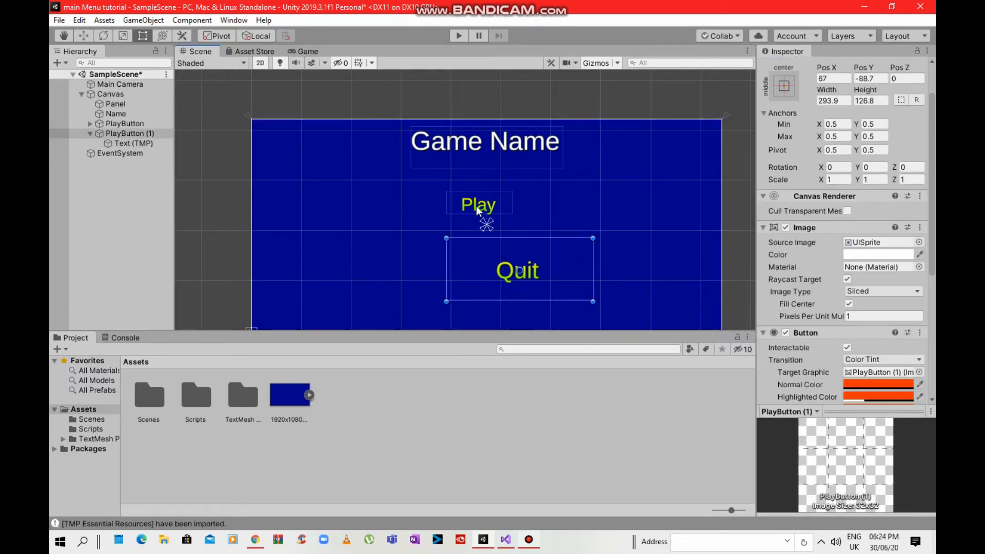
{"action": "mouse_move", "coordinate": [498, 284]}
{"action": "left_mouse_down"}
{"action": "mouse_move", "coordinate": [490, 300]}
{"action": "mouse_move", "coordinate": [518, 287]}
{"action": "mouse_move", "coordinate": [500, 288]}
{"action": "mouse_move", "coordinate": [503, 294]}
{"action": "left_mouse_up"}
{"action": "scroll", "coordinate": [482, 303], "scroll_direction": "down", "scroll_amount": 2}
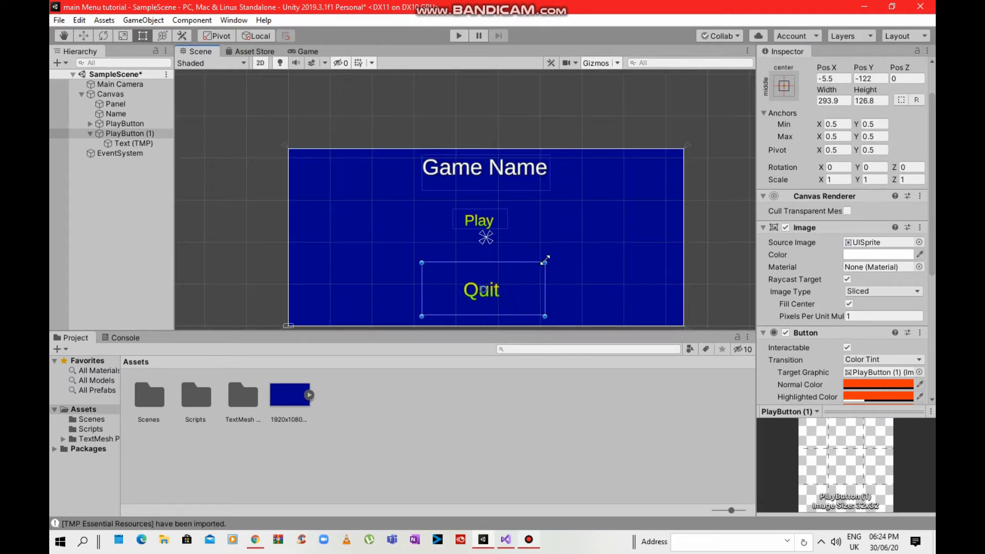
{"action": "left_click_drag", "start_coordinate": [545, 264], "coordinate": [512, 277]}
Enlarge PlayButton to about 294 by 115, move it to about Y 17, and center the Quit button at about Y -129.
{"action": "left_click", "coordinate": [492, 220]}
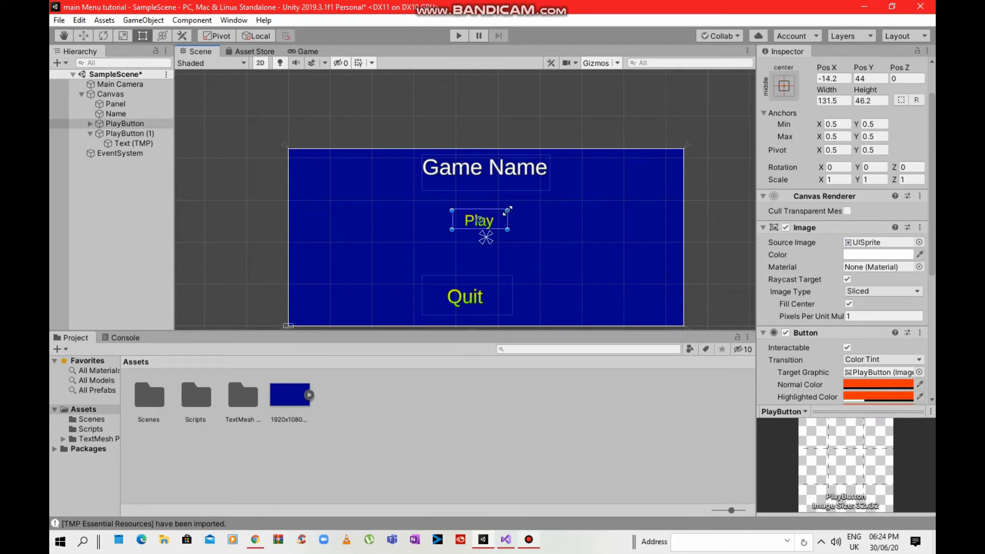
{"action": "left_click_drag", "start_coordinate": [508, 209], "coordinate": [577, 181]}
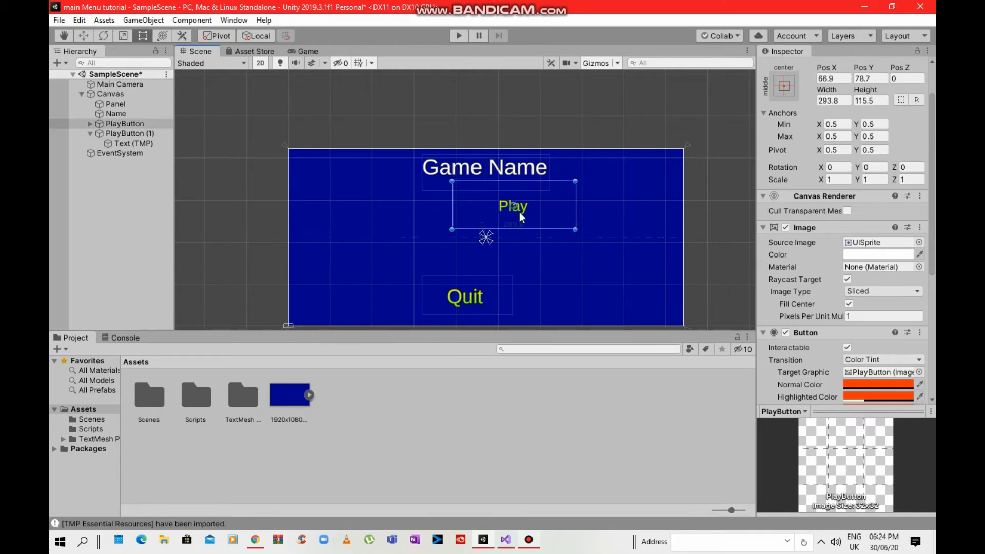
{"action": "left_click_drag", "start_coordinate": [520, 212], "coordinate": [504, 231]}
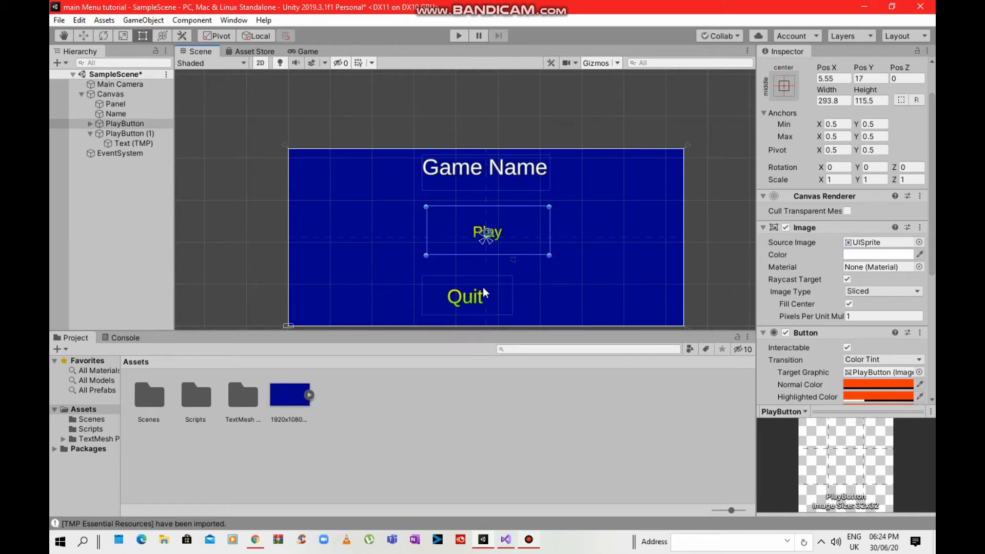
{"action": "left_click_drag", "start_coordinate": [483, 292], "coordinate": [510, 292]}
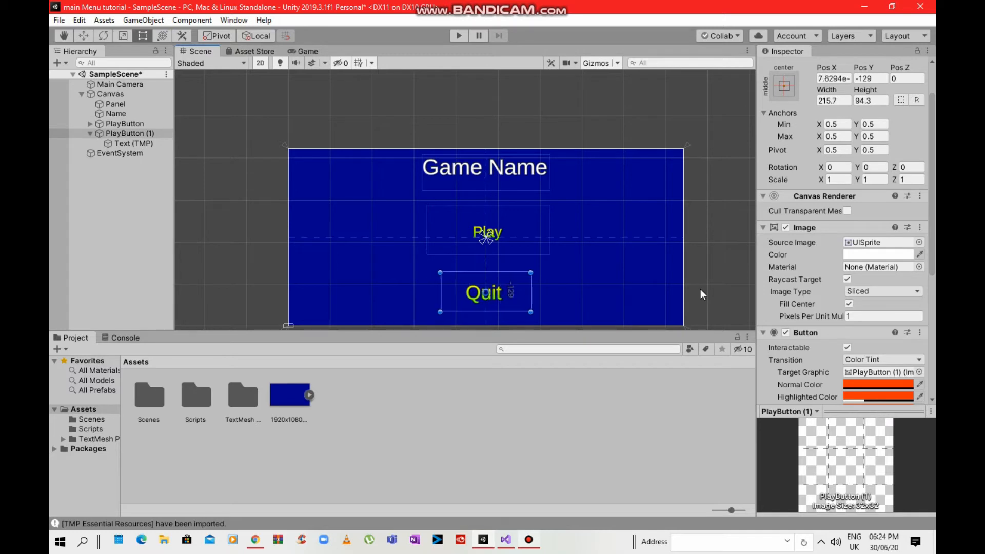
Set the font size of the Quit button's text to 45.
{"action": "left_click", "coordinate": [130, 143]}
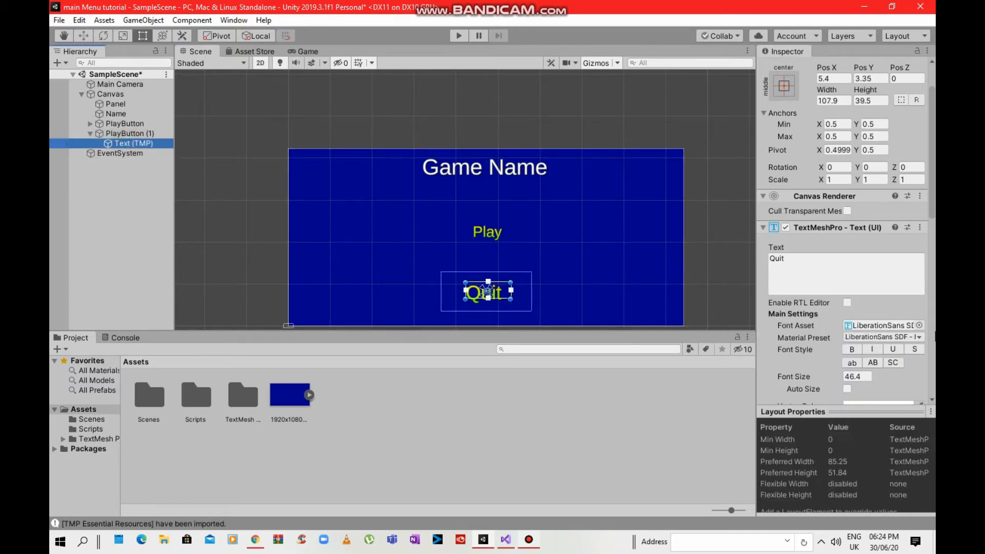
{"action": "scroll", "coordinate": [814, 247], "scroll_direction": "down", "scroll_amount": 5}
{"action": "left_click", "coordinate": [864, 155]}
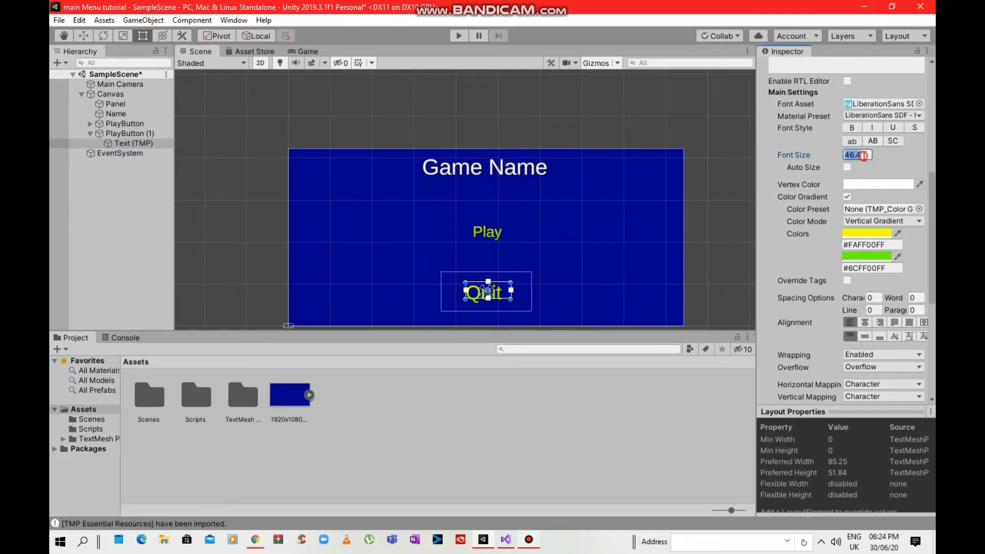
{"action": "type", "text": "45"}
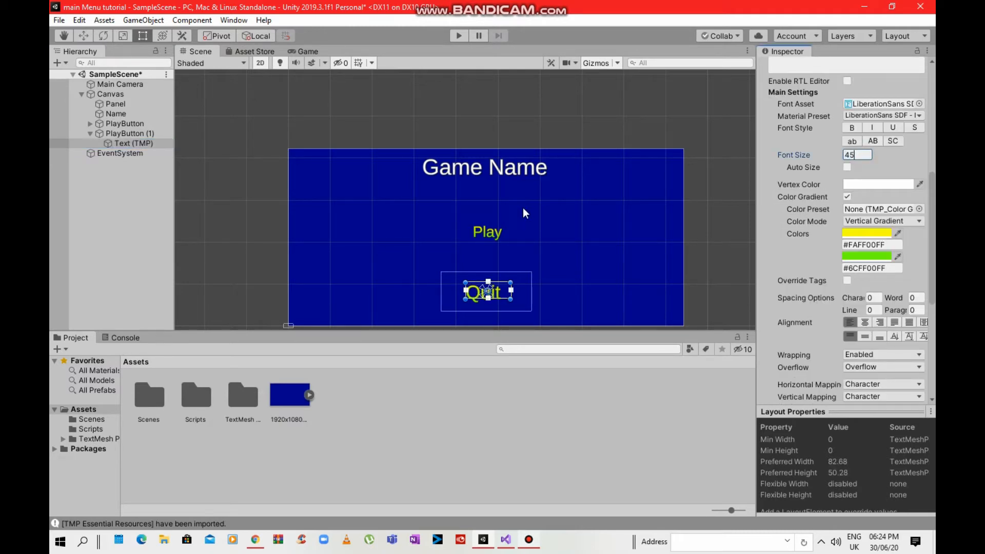
Set the font size of the Play button's text to 45.
{"action": "left_click", "coordinate": [489, 233]}
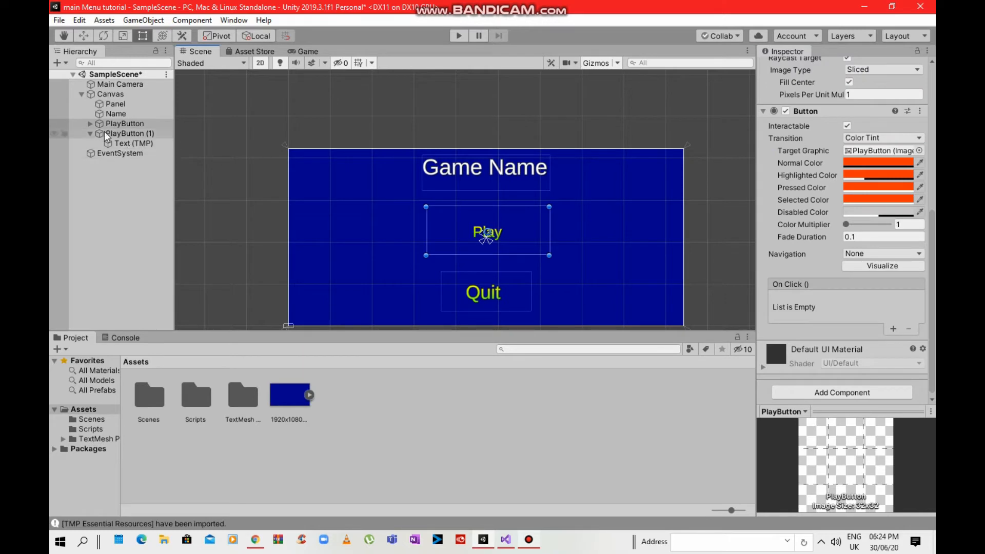
{"action": "left_click", "coordinate": [91, 124]}
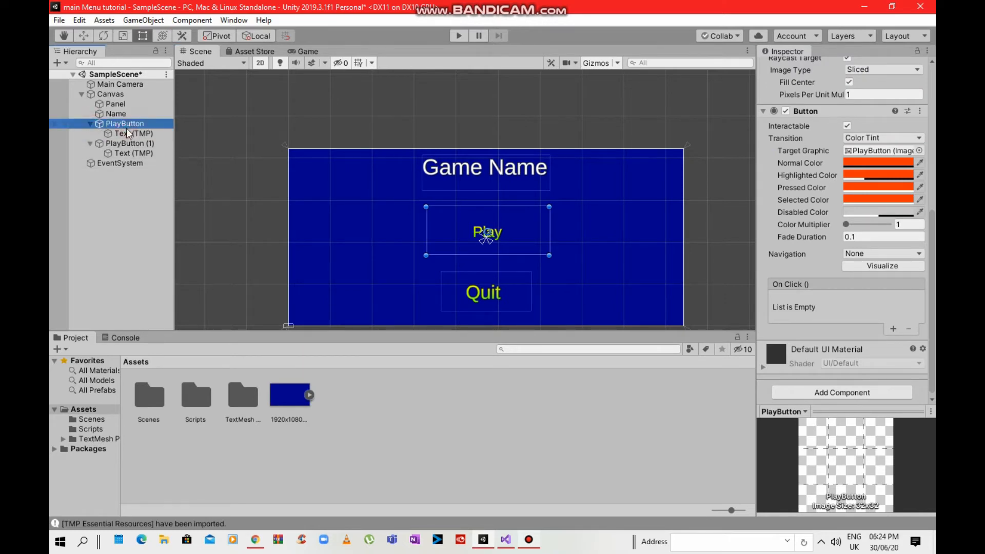
{"action": "left_click", "coordinate": [126, 130]}
{"action": "scroll", "coordinate": [827, 295], "scroll_direction": "down", "scroll_amount": 5}
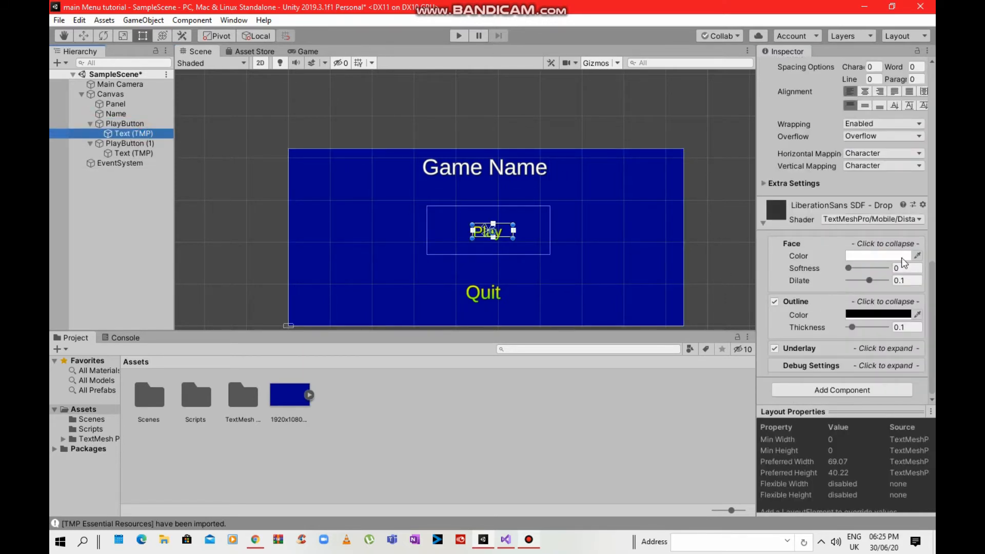
{"action": "scroll", "coordinate": [909, 256], "scroll_direction": "up", "scroll_amount": 7}
{"action": "left_click", "coordinate": [856, 257]}
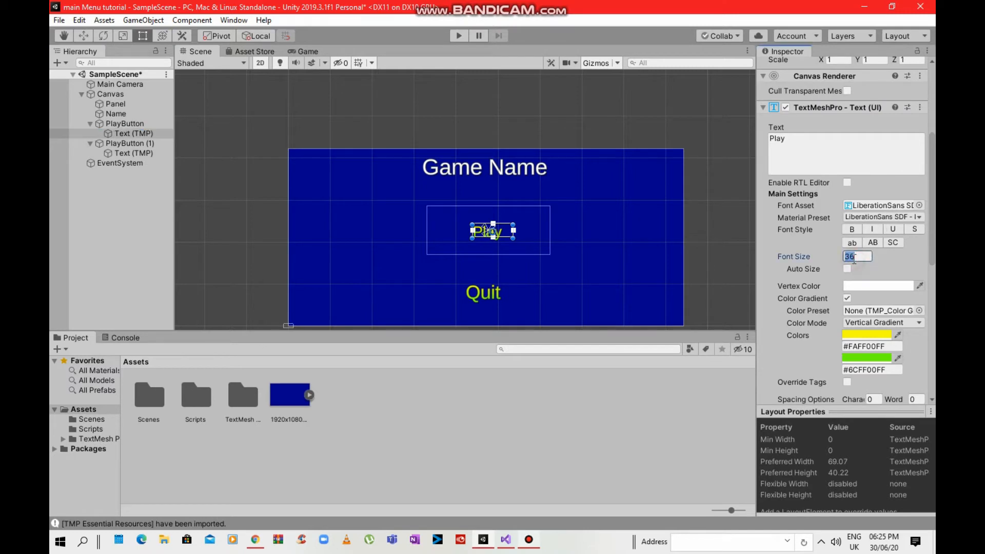
{"action": "type", "text": "45"}
{"action": "left_click", "coordinate": [468, 425]}
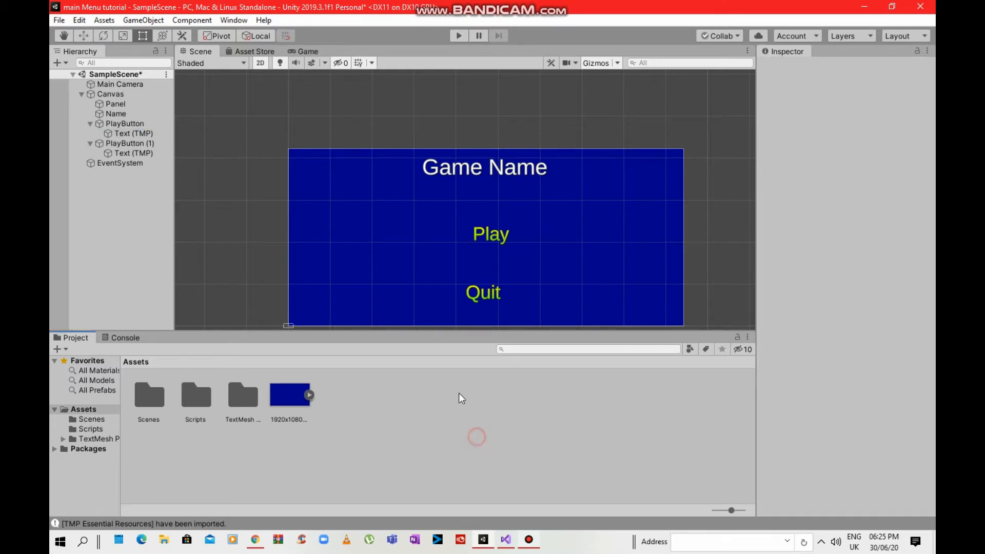
Move the Quit button up to about X 5.55, Y -116, in line with the Play button.
{"action": "left_click", "coordinate": [486, 297]}
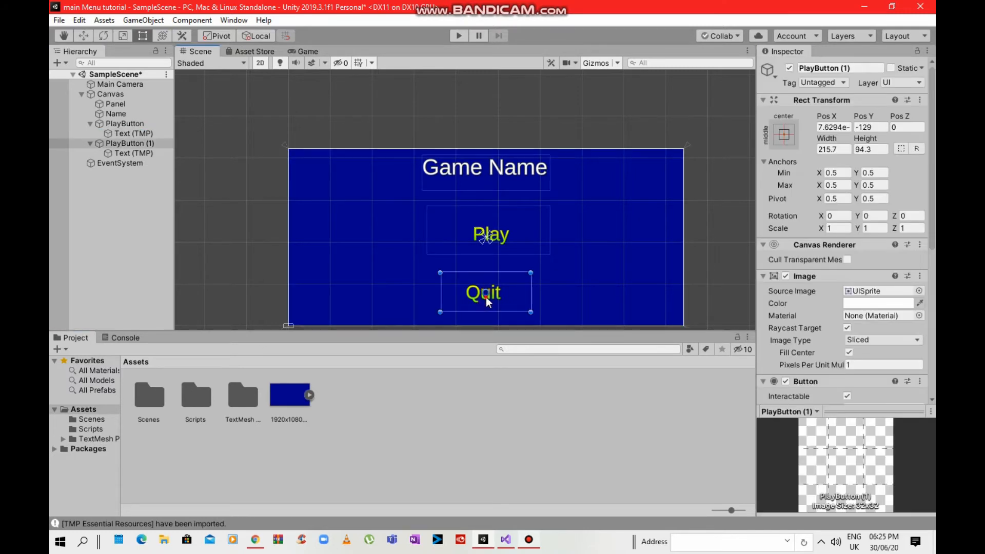
{"action": "left_click_drag", "start_coordinate": [486, 297], "coordinate": [496, 294]}
{"action": "left_click", "coordinate": [539, 280]}
Shrink PlayButton to about 216 by 90 at about X 5.55, Y 0, matching the Quit button's width.
{"action": "left_click", "coordinate": [531, 240]}
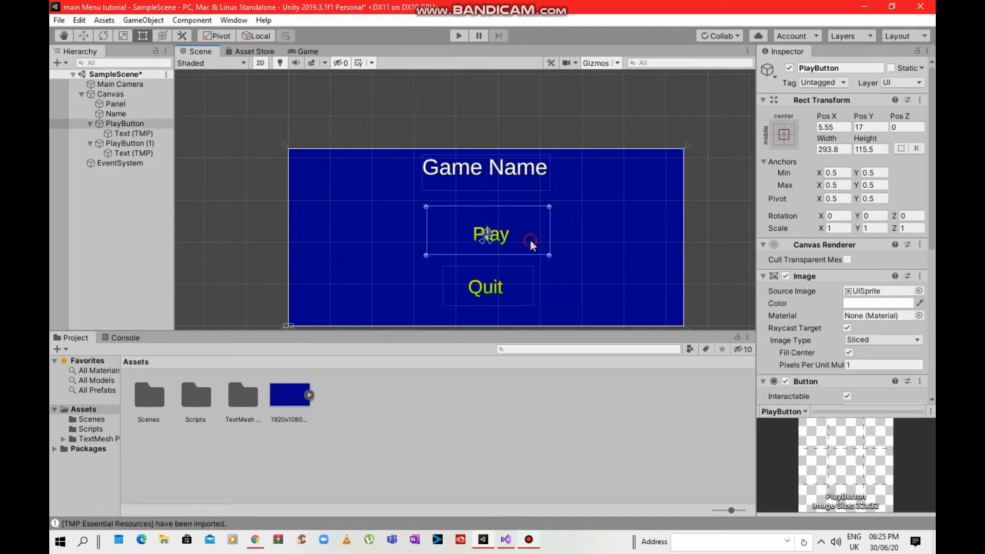
{"action": "left_click_drag", "start_coordinate": [550, 206], "coordinate": [507, 234]}
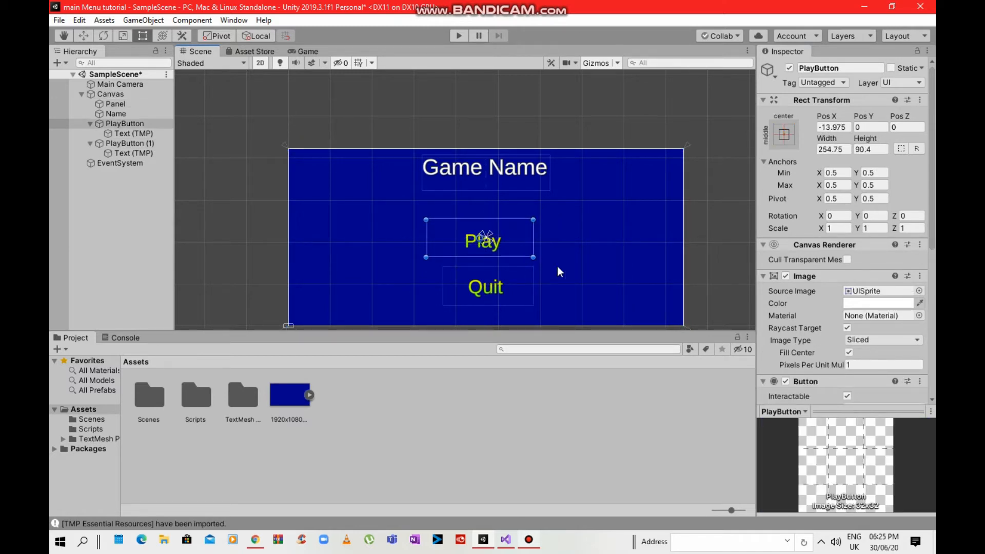
{"action": "left_click_drag", "start_coordinate": [428, 241], "coordinate": [443, 240]}
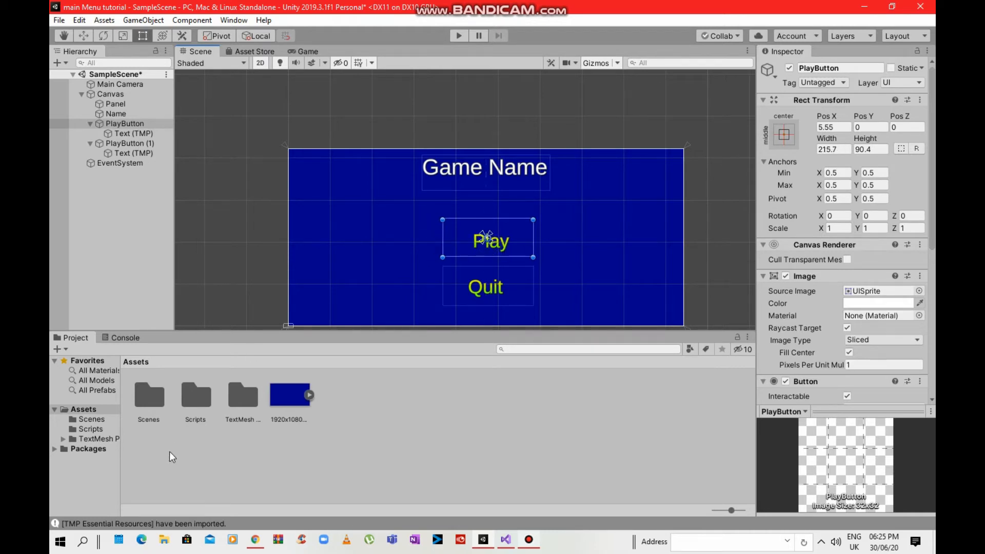
Show the contents of the Scripts folder and rename the PlayButton (1) object to QuitButton.
{"action": "double_click", "coordinate": [183, 406]}
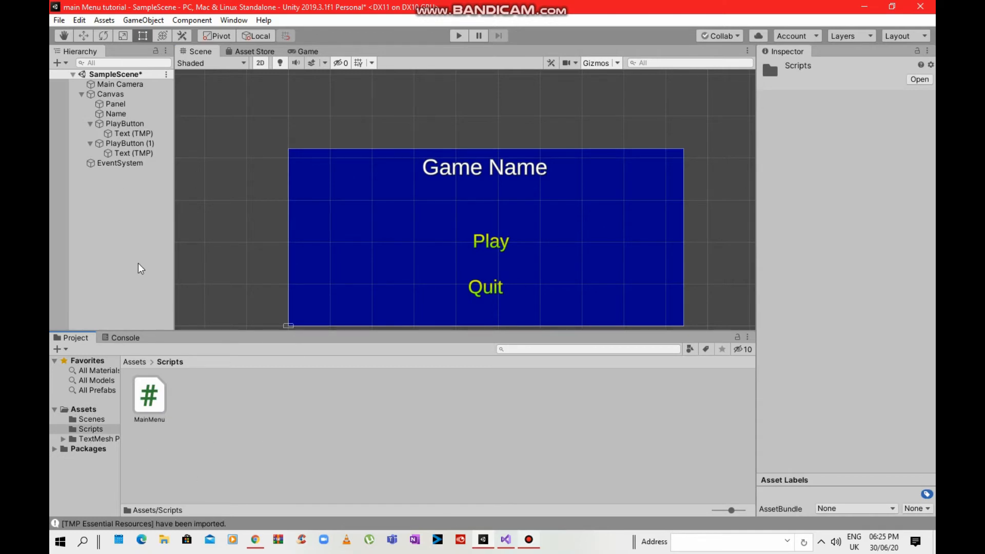
{"action": "left_click", "coordinate": [119, 142]}
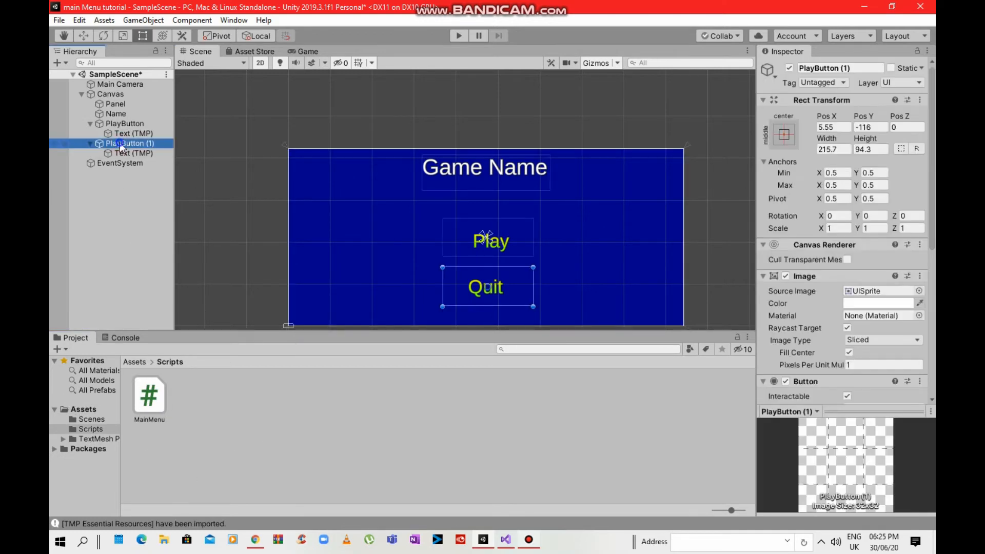
{"action": "right_click", "coordinate": [119, 142]}
{"action": "left_click", "coordinate": [152, 181]}
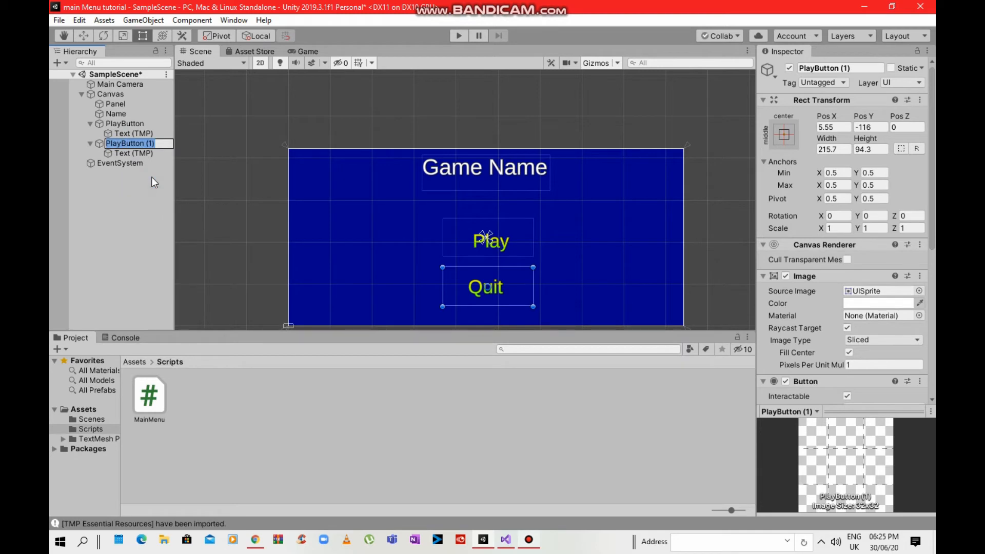
{"action": "key", "text": "Left"}
{"action": "key", "text": "Right"}
{"action": "key", "text": "BackSpace"}
{"action": "key", "text": "BackSpace"}
{"action": "key", "text": "BackSpace"}
{"action": "key", "text": "BackSpace"}
{"action": "type", "text": "Quit"}
{"action": "left_click", "coordinate": [168, 139]}
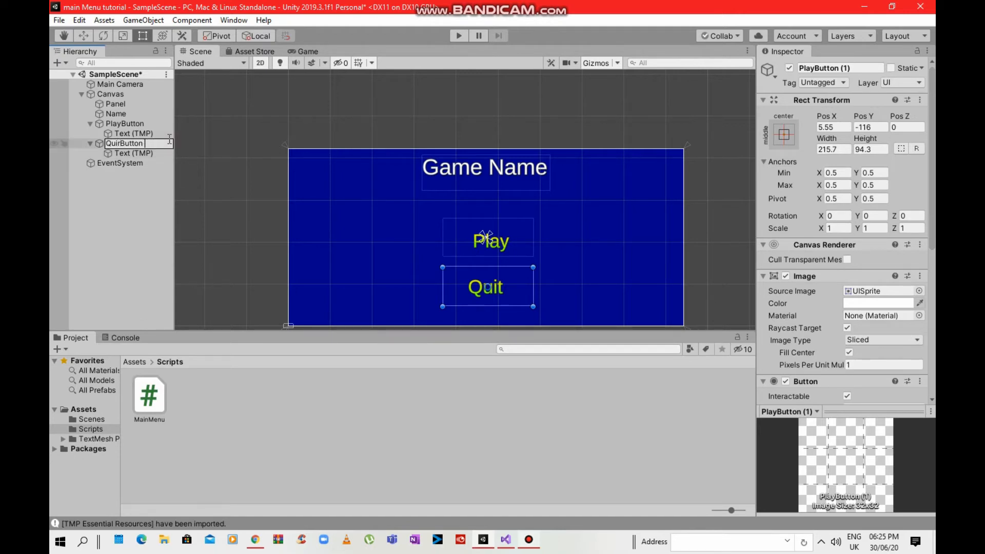
{"action": "key", "text": "BackSpace"}
{"action": "key", "text": "BackSpace"}
{"action": "key", "text": "Return"}
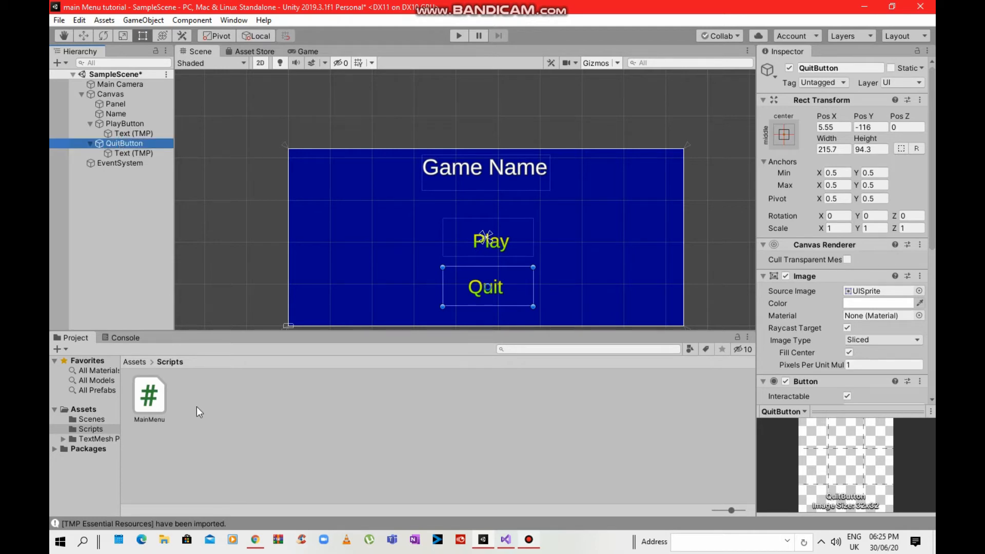
Open the MainMenu script in Visual Studio and delete its Start and Update methods with their comments.
{"action": "left_click", "coordinate": [178, 419]}
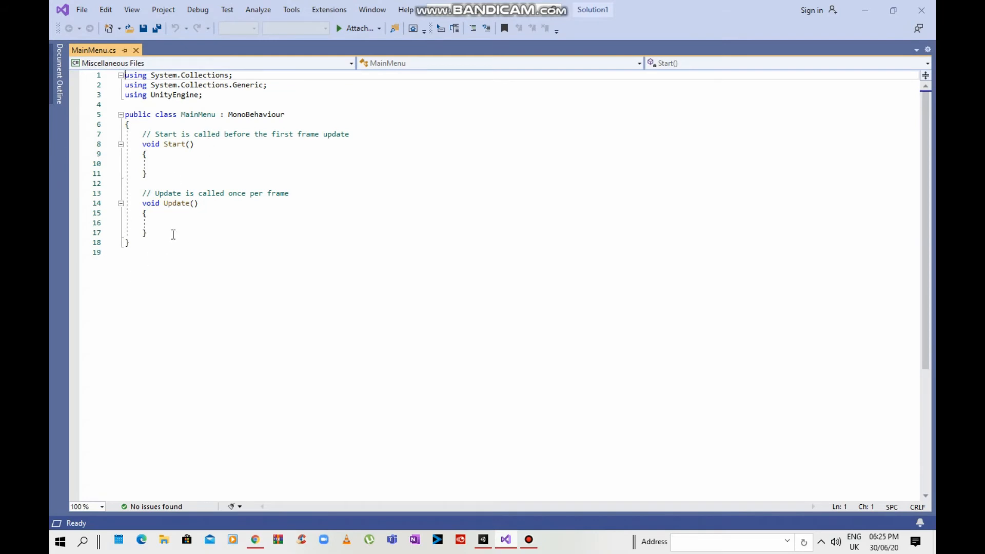
{"action": "left_click_drag", "start_coordinate": [171, 233], "coordinate": [116, 137]}
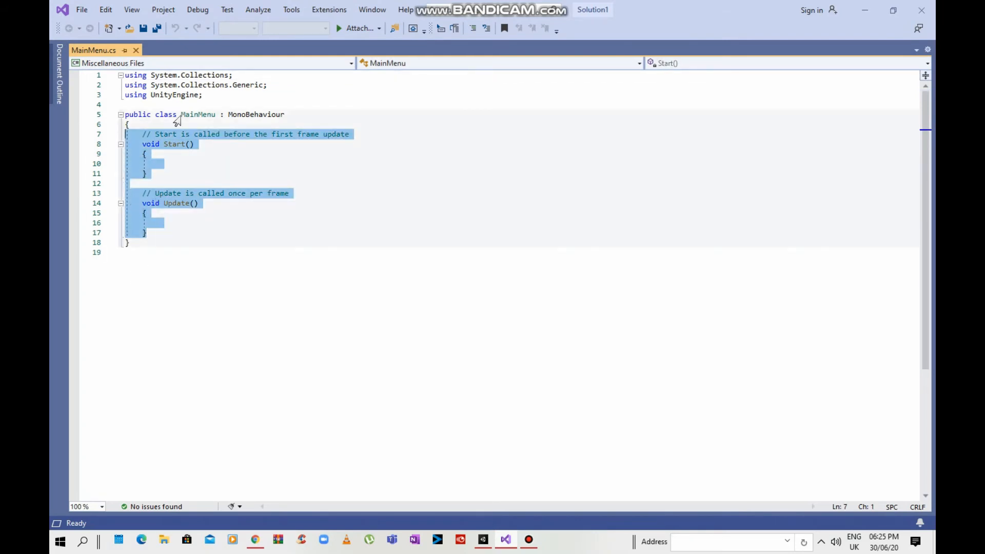
{"action": "key", "text": "Delete"}
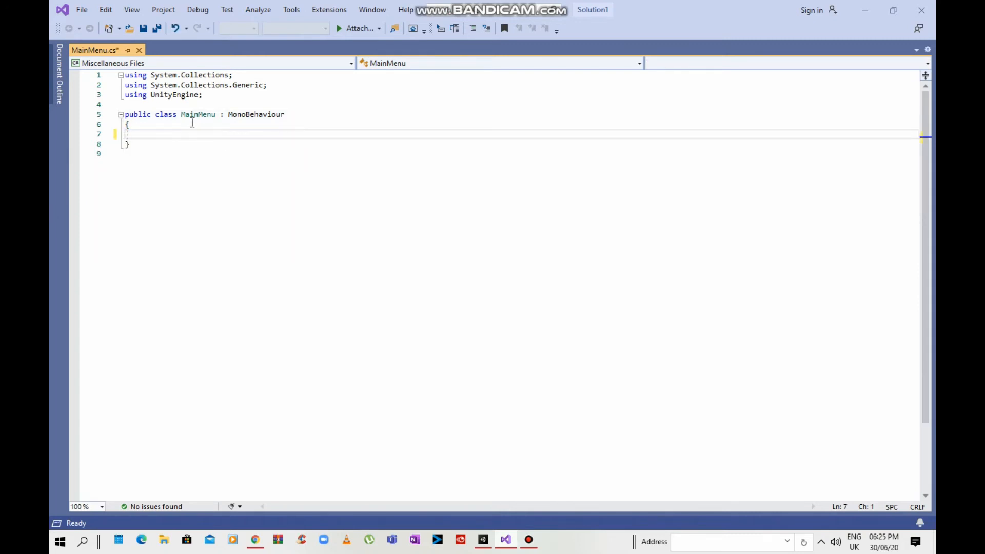
Add the directive "using UnityEngine.SceneManagement;" below "using UnityEngine;".
{"action": "left_click", "coordinate": [224, 96]}
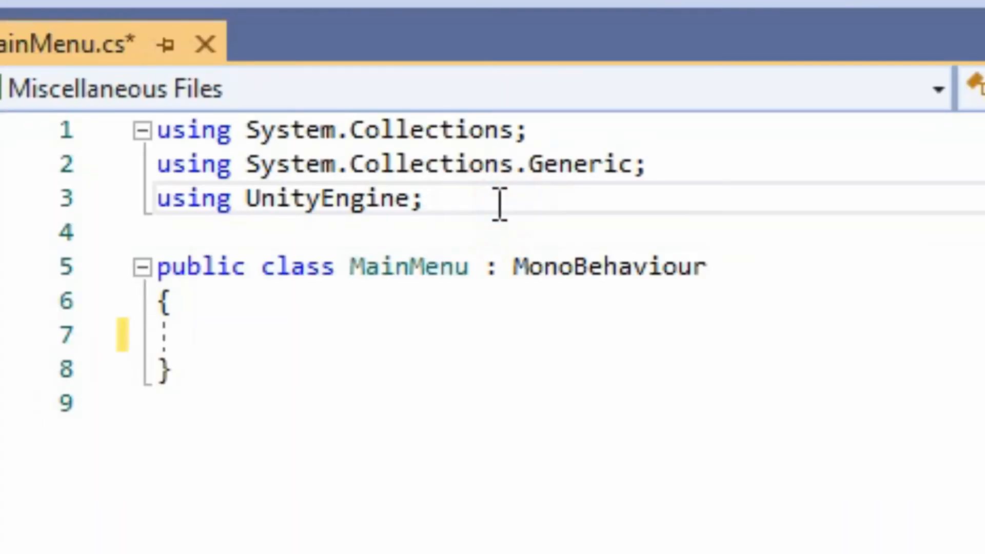
{"action": "key", "text": "Return"}
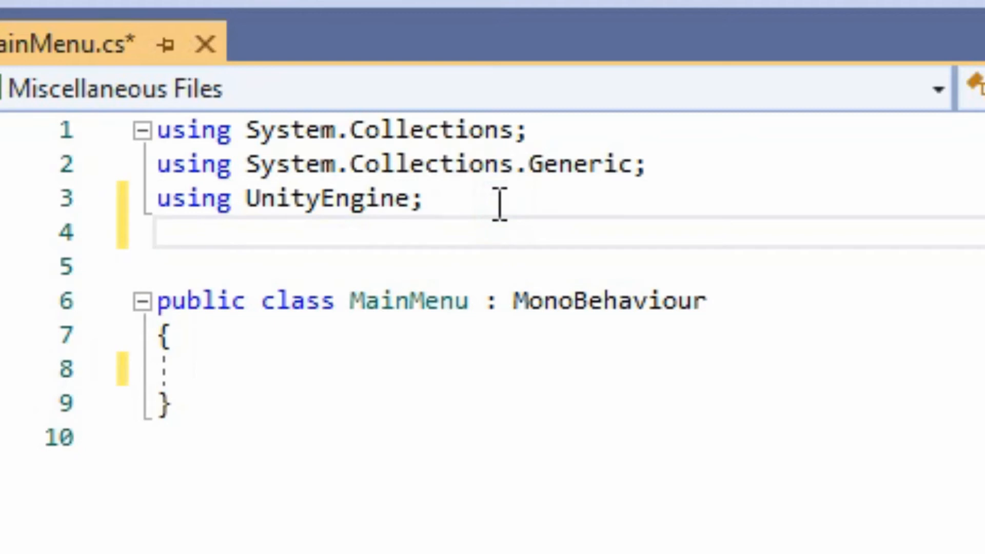
{"action": "type", "text": "using En"}
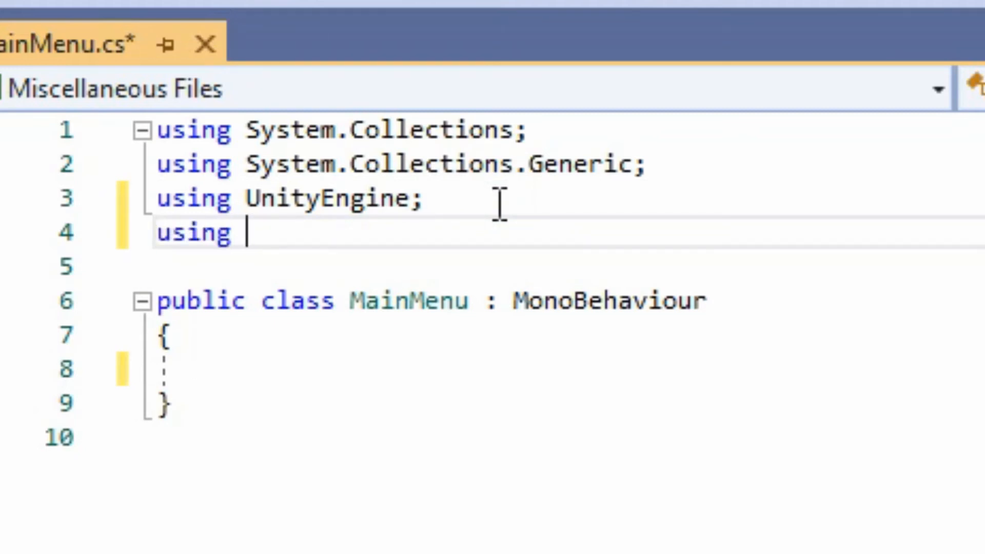
{"action": "key", "text": "BackSpace"}
{"action": "key", "text": "BackSpace"}
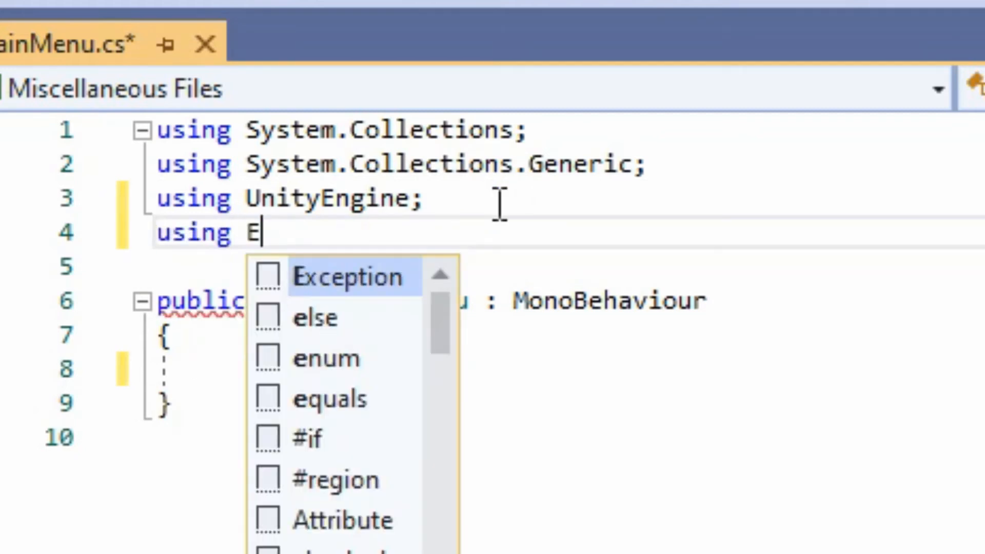
{"action": "type", "text": "Unit"}
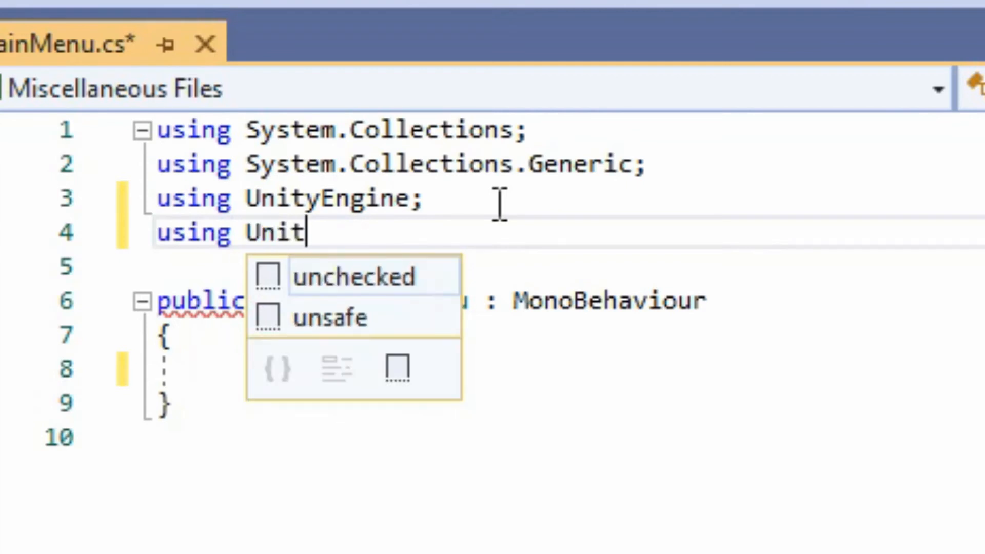
{"action": "type", "text": "yEngi"}
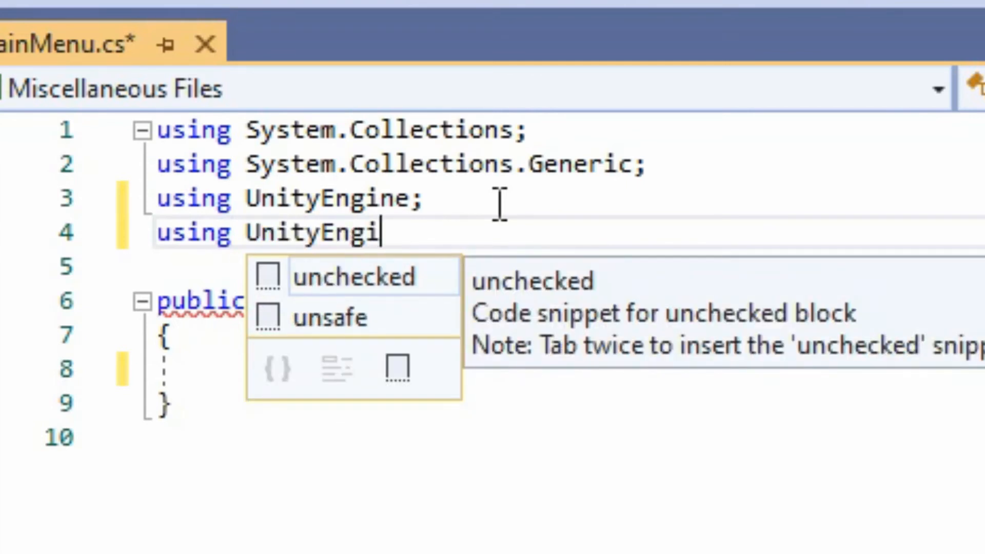
{"action": "type", "text": "ne."}
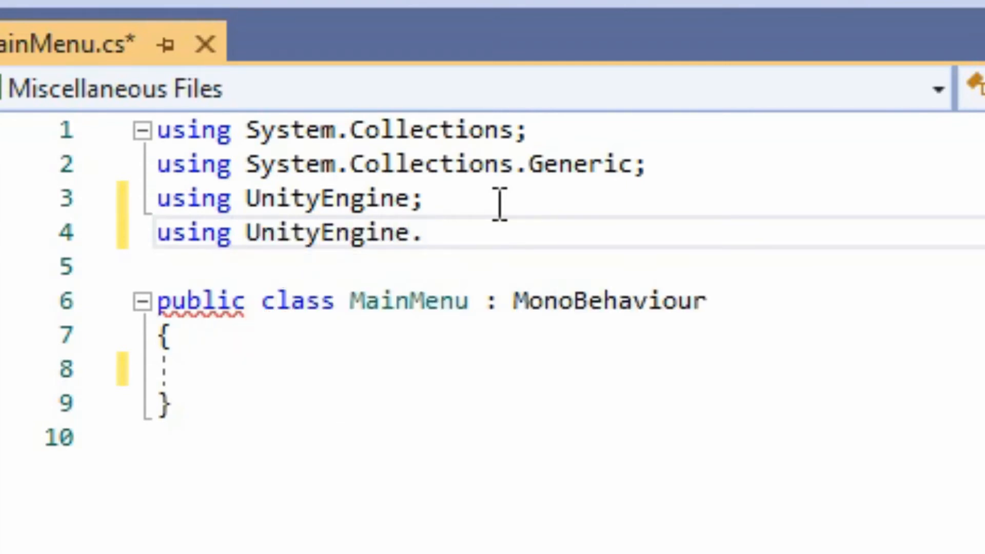
{"action": "type", "text": "Sce"}
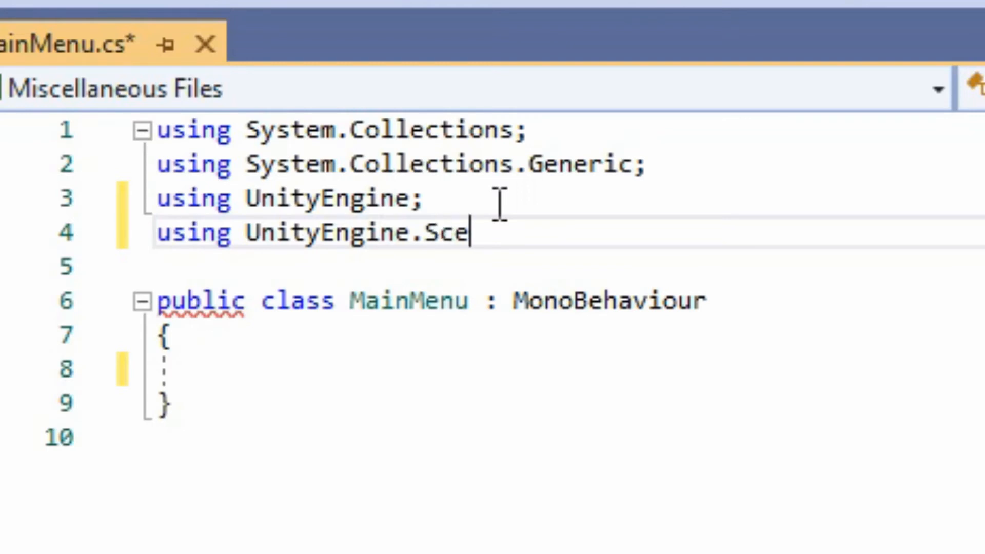
{"action": "type", "text": "nemanagem"}
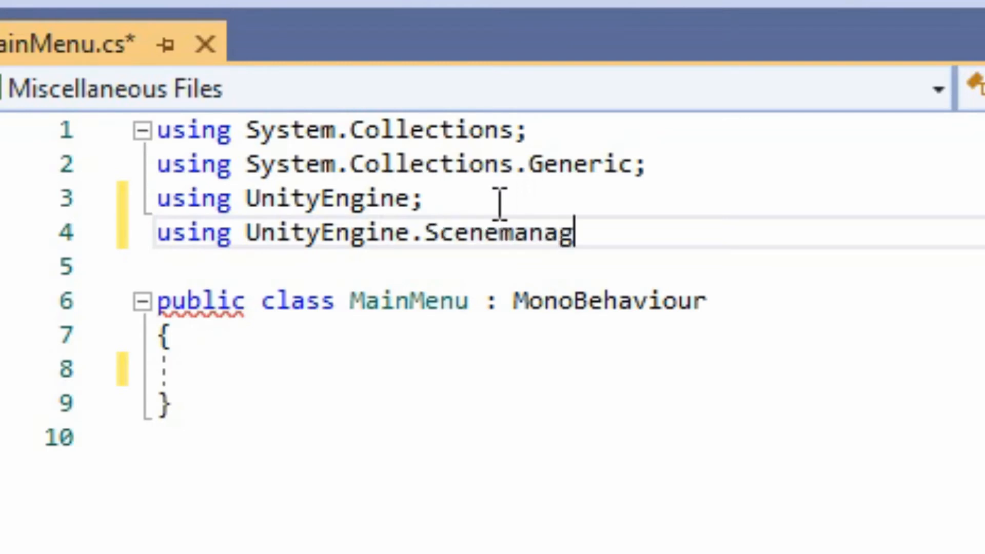
{"action": "type", "text": "ent;"}
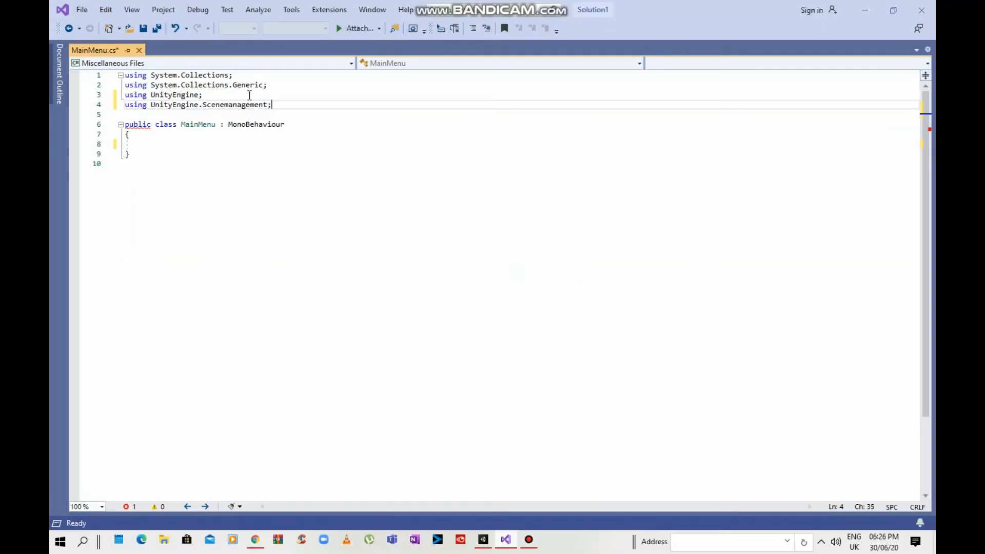
{"action": "left_click", "coordinate": [233, 105]}
{"action": "key", "text": "BackSpace"}
{"action": "type", "text": "M"}
Add an empty public void method PlayGame() with braces inside the MainMenu class.
{"action": "left_click", "coordinate": [182, 149]}
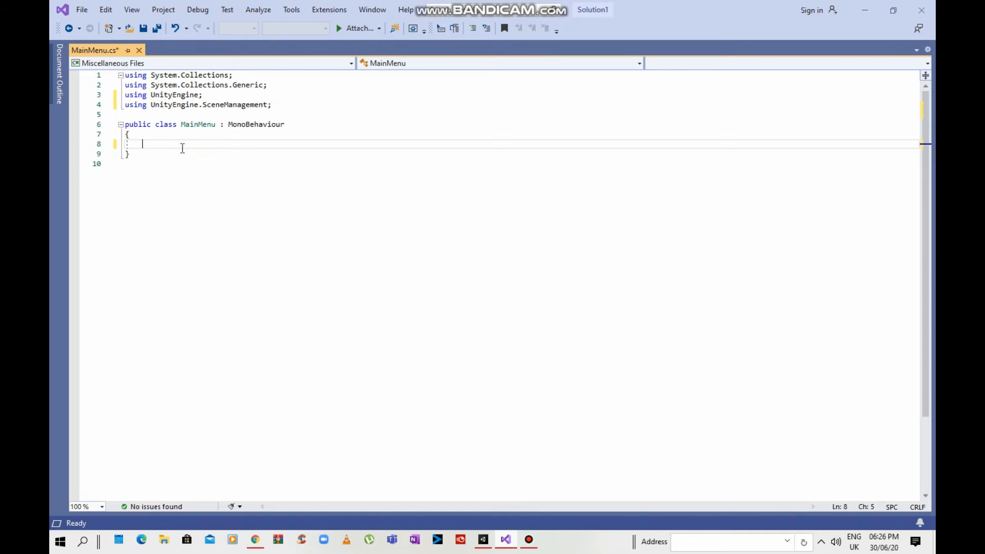
{"action": "type", "text": "pub"}
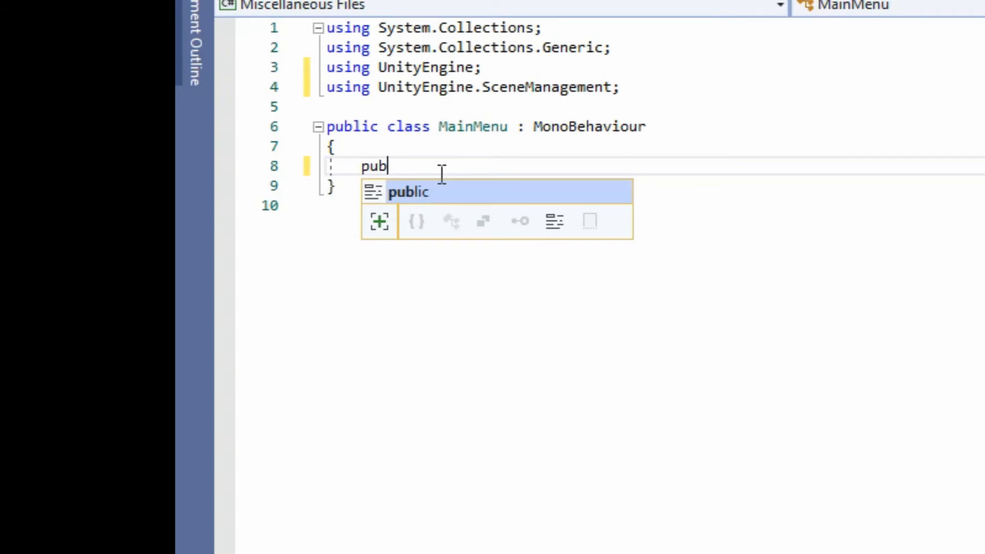
{"action": "type", "text": "lic voi"}
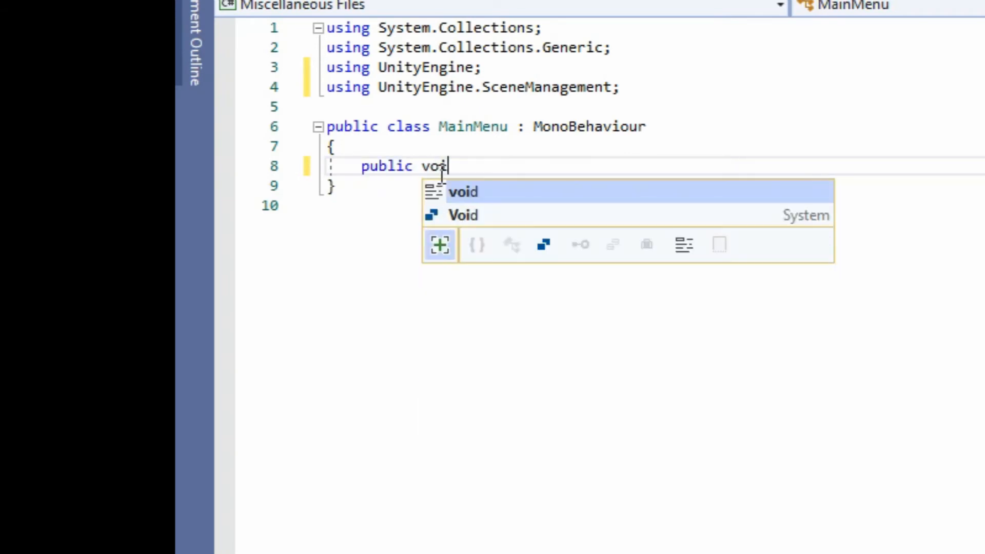
{"action": "type", "text": "d Play"}
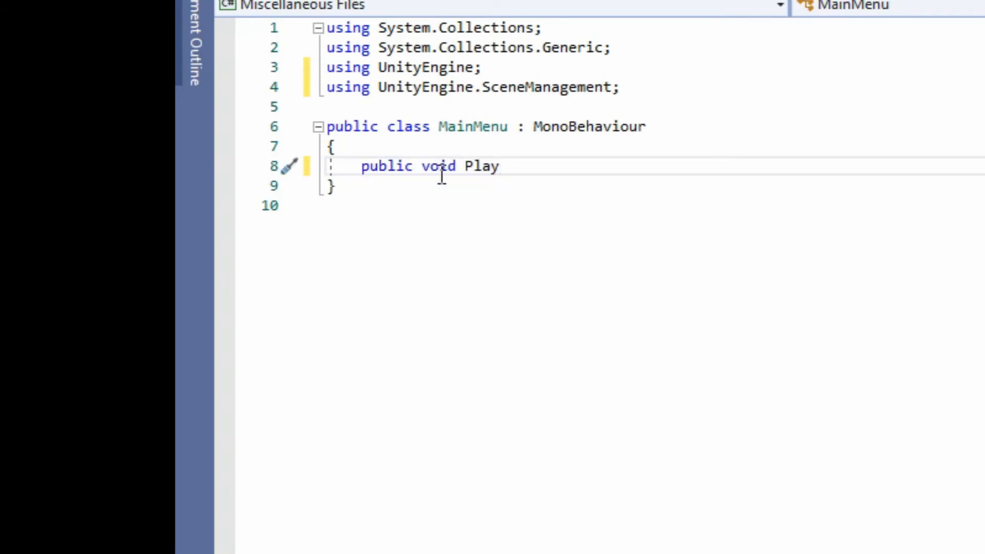
{"action": "type", "text": "Game() "}
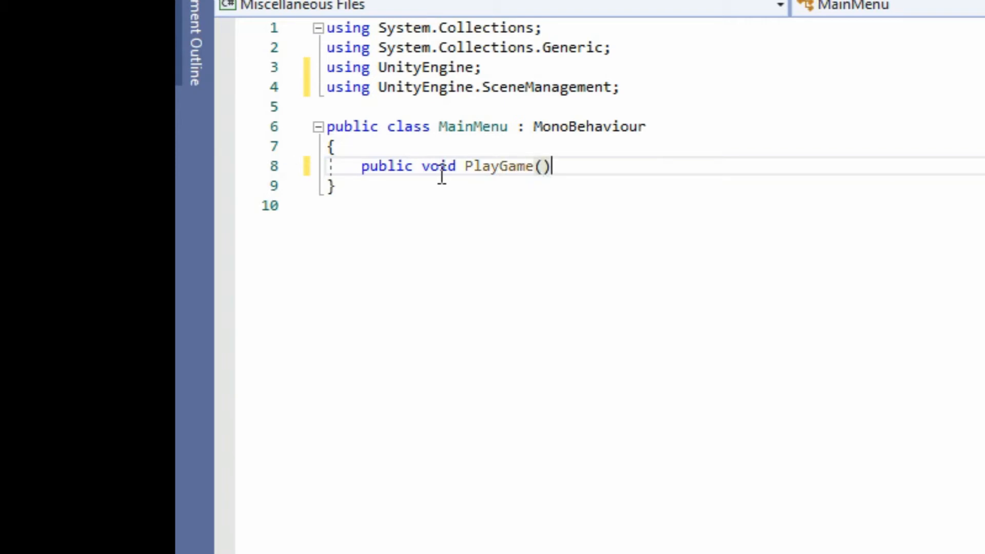
{"action": "type", "text": "{"}
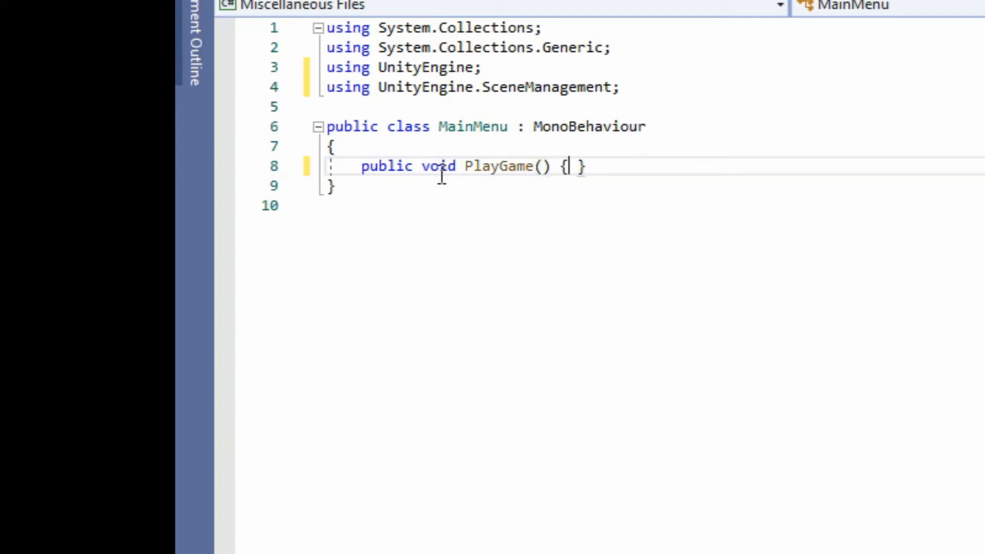
{"action": "key", "text": "Return"}
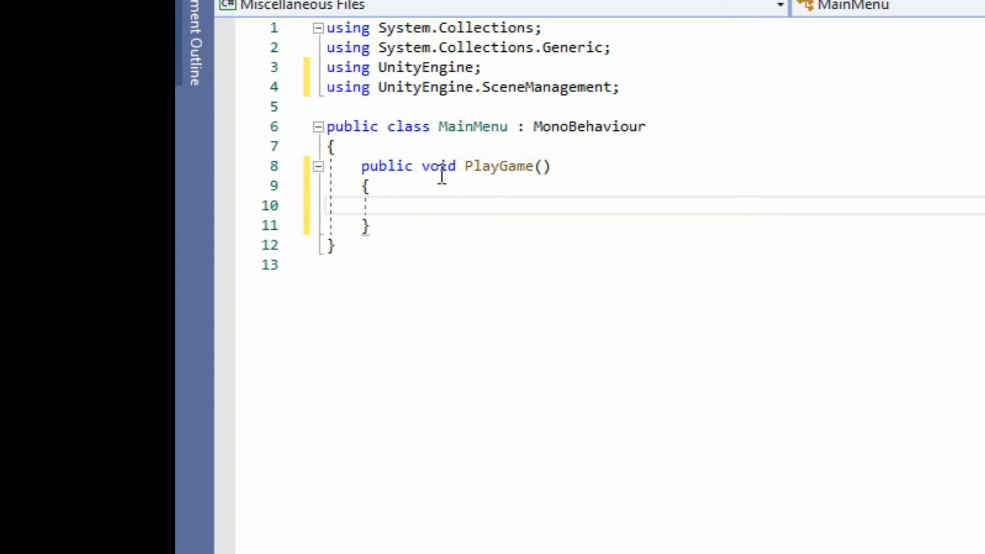
Write the statement SceneManager.LoadScene("PlayGame"); in the body of PlayGame.
{"action": "type", "text": "SceneMan"}
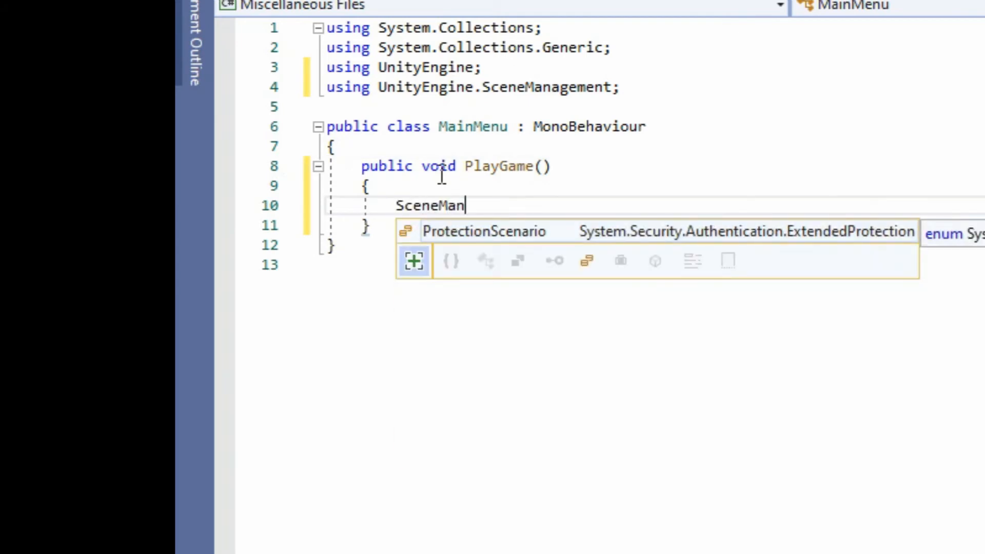
{"action": "type", "text": "ager.L"}
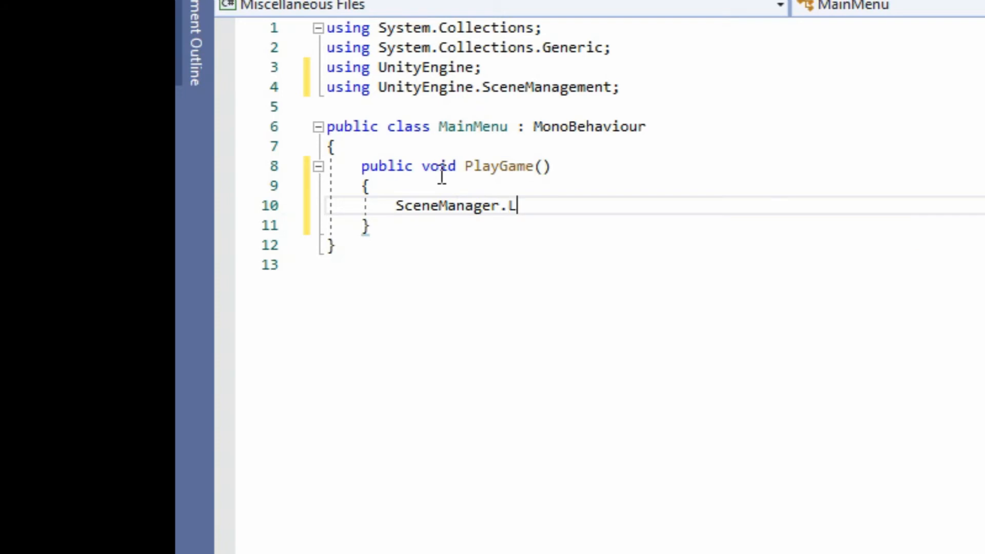
{"action": "type", "text": "oadScene"}
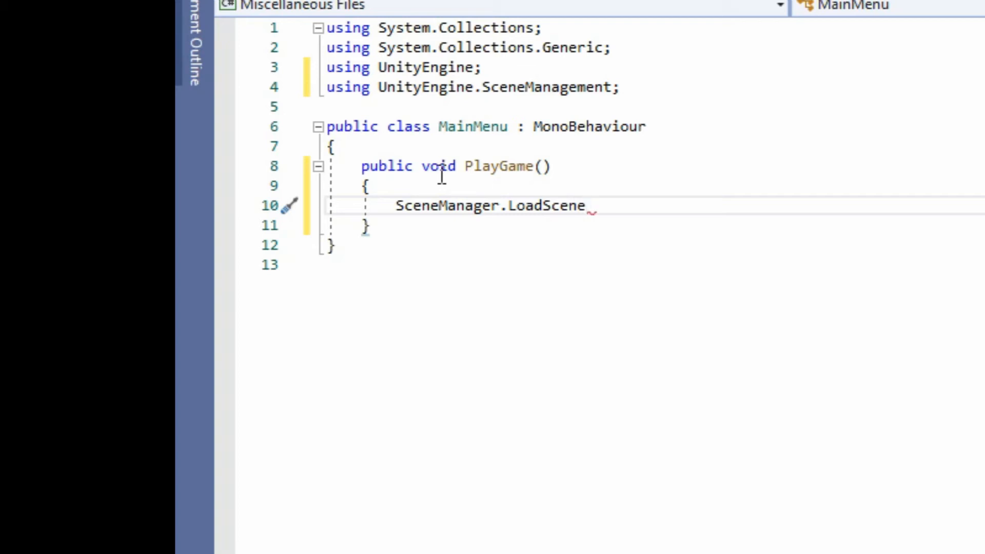
{"action": "type", "text": "("}
{"action": "type", "text": "@@"}
{"action": "key", "text": "BackSpace"}
{"action": "key", "text": "BackSpace"}
{"action": "type", "text": "\""}
{"action": "type", "text": "Play"}
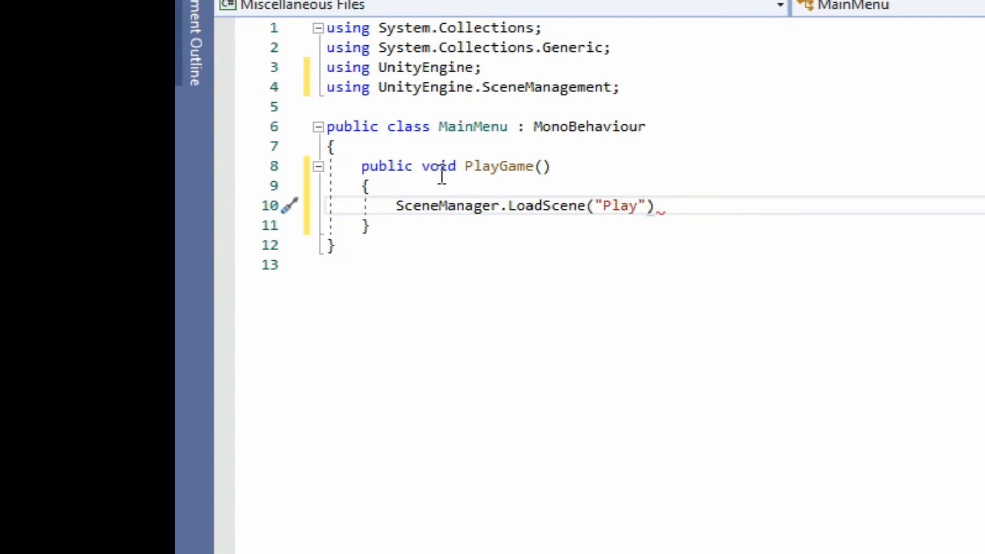
{"action": "type", "text": "Game\")"}
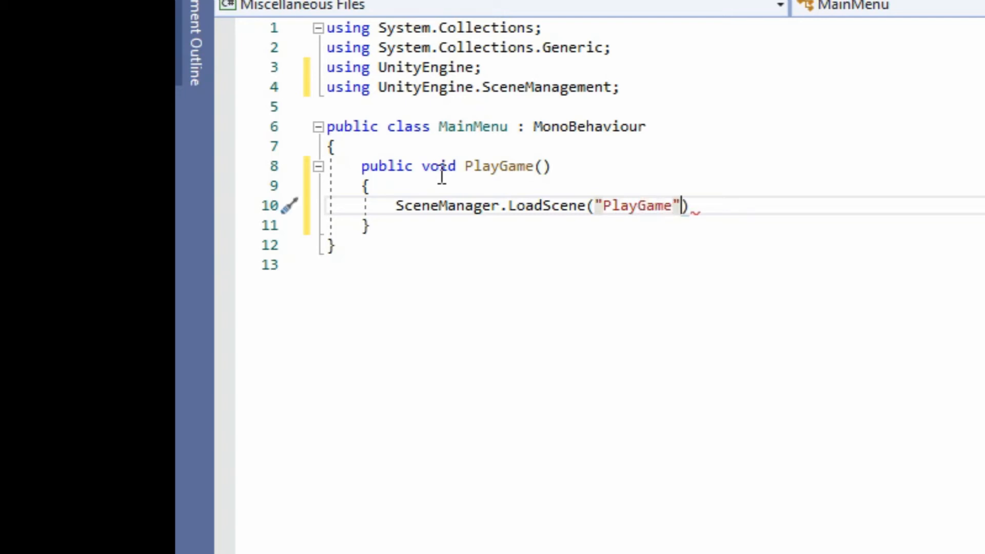
{"action": "type", "text": ";"}
Add an empty public void method QuitGame() with braces below PlayGame, separated by a blank line.
{"action": "key", "text": "Down"}
{"action": "key", "text": "Return"}
{"action": "key", "text": "Return"}
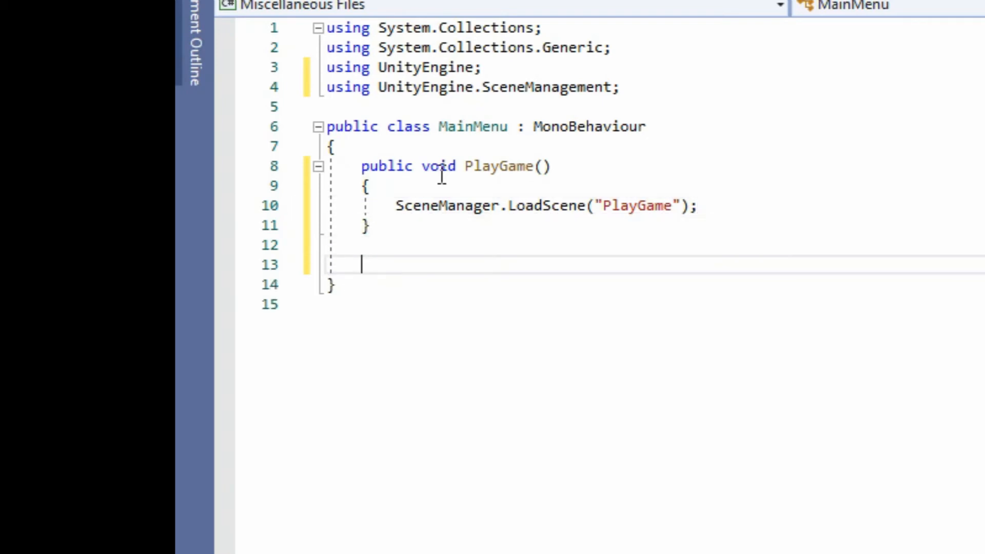
{"action": "type", "text": "publi"}
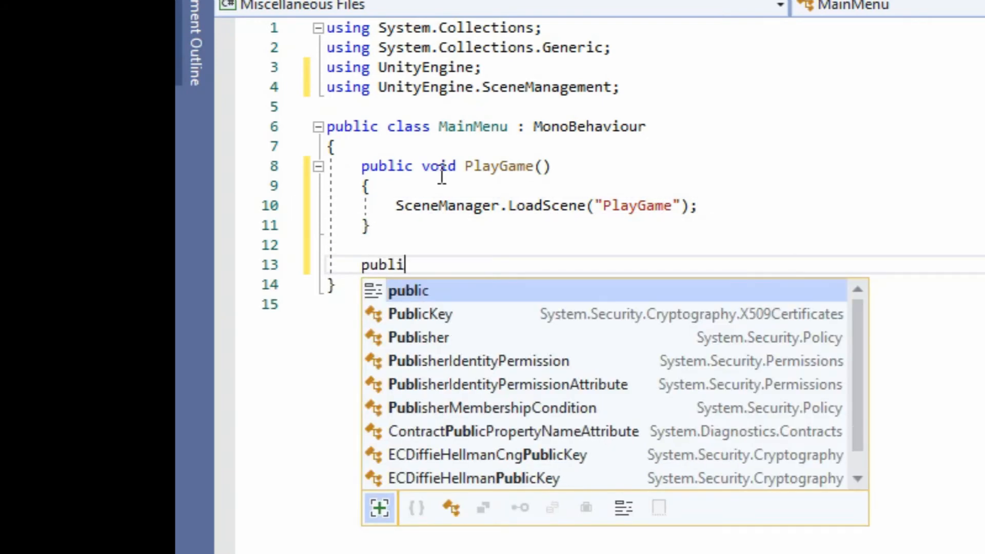
{"action": "type", "text": "c void "}
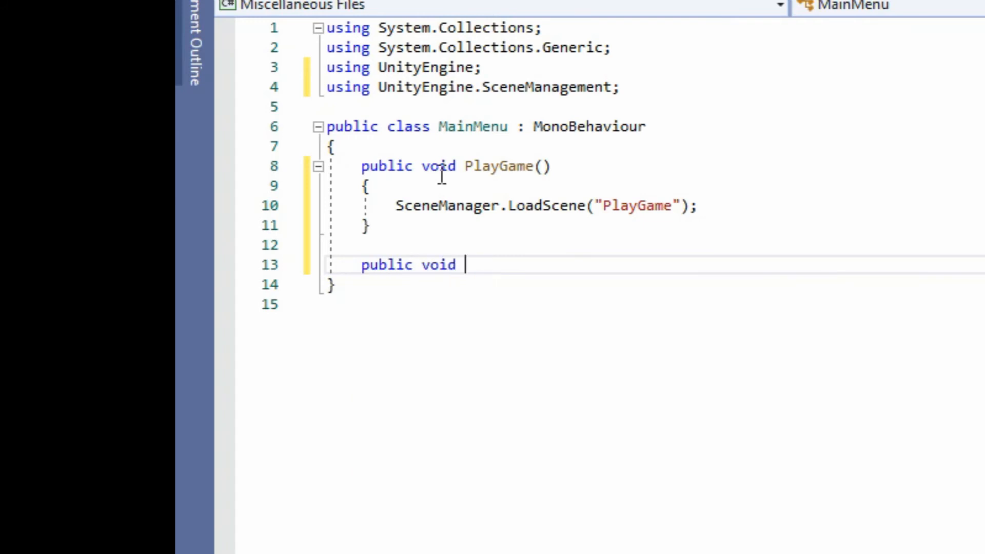
{"action": "type", "text": "QuitG"}
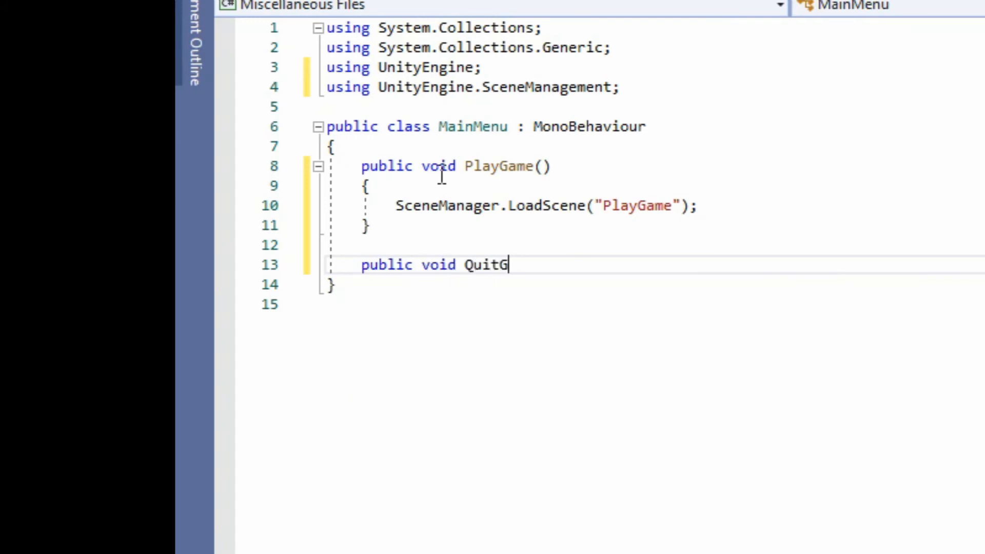
{"action": "type", "text": "ame() "}
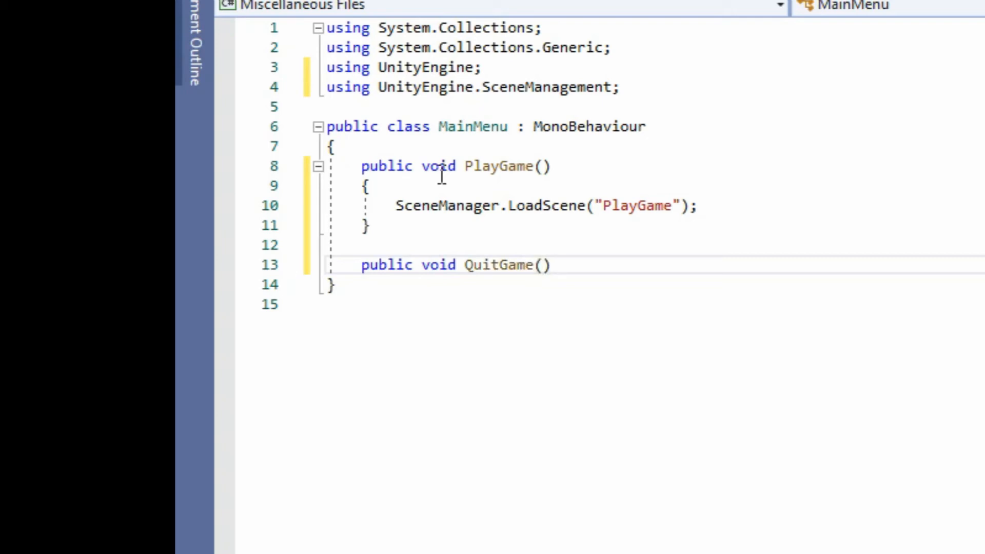
{"action": "type", "text": "{"}
{"action": "key", "text": "Return"}
Enter ApplicationActivator.Quit in the body of QuitGame.
{"action": "type", "text": "Appi"}
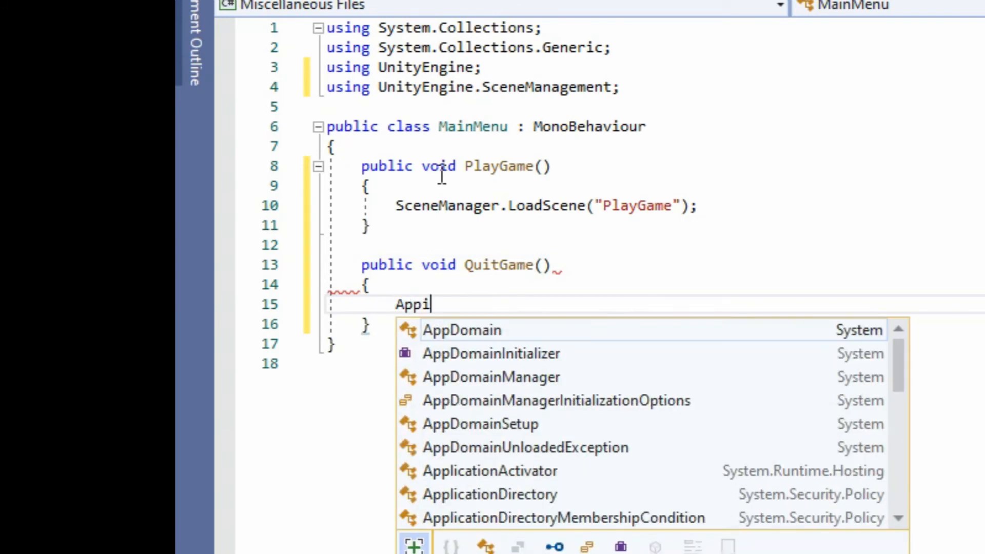
{"action": "key", "text": "BackSpace"}
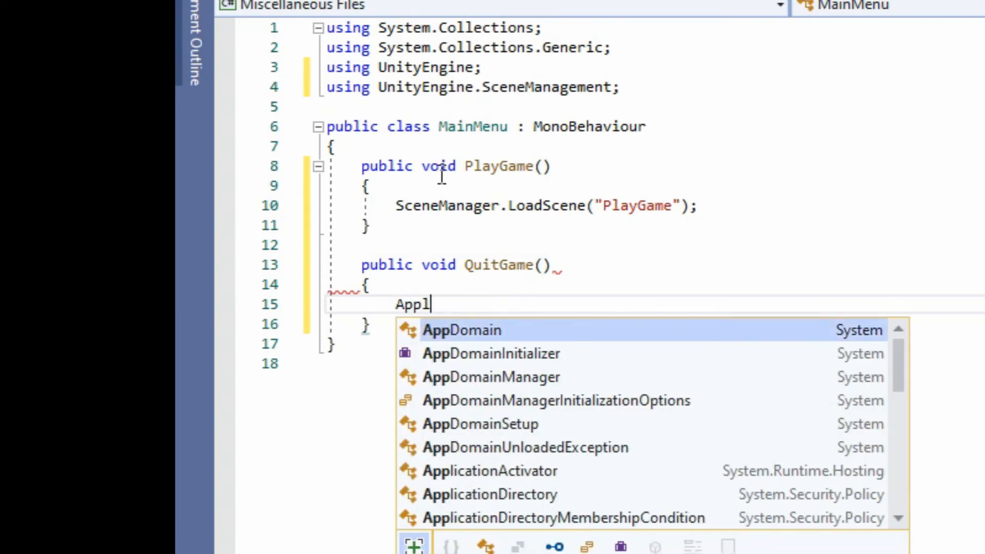
{"action": "type", "text": "lication"}
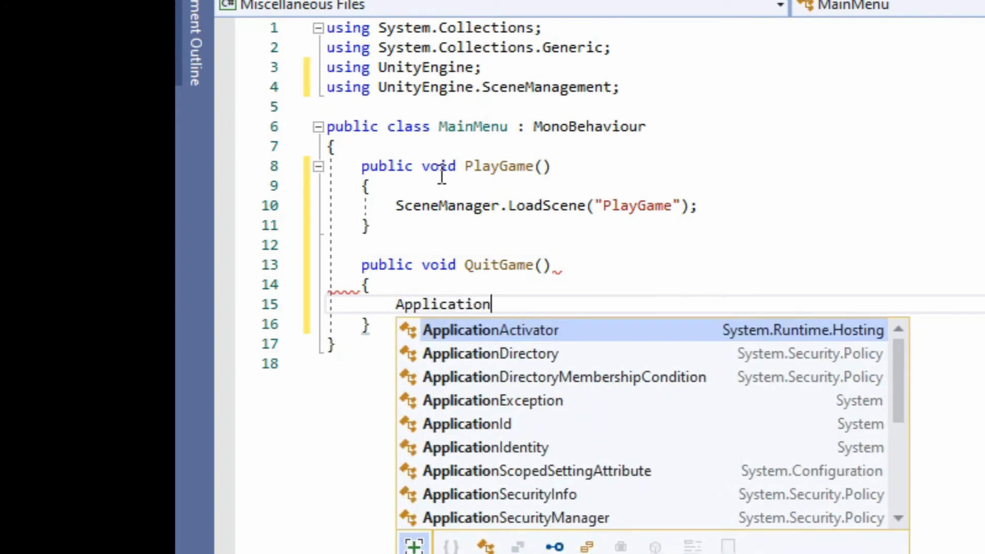
{"action": "type", "text": "Activator.Quit"}
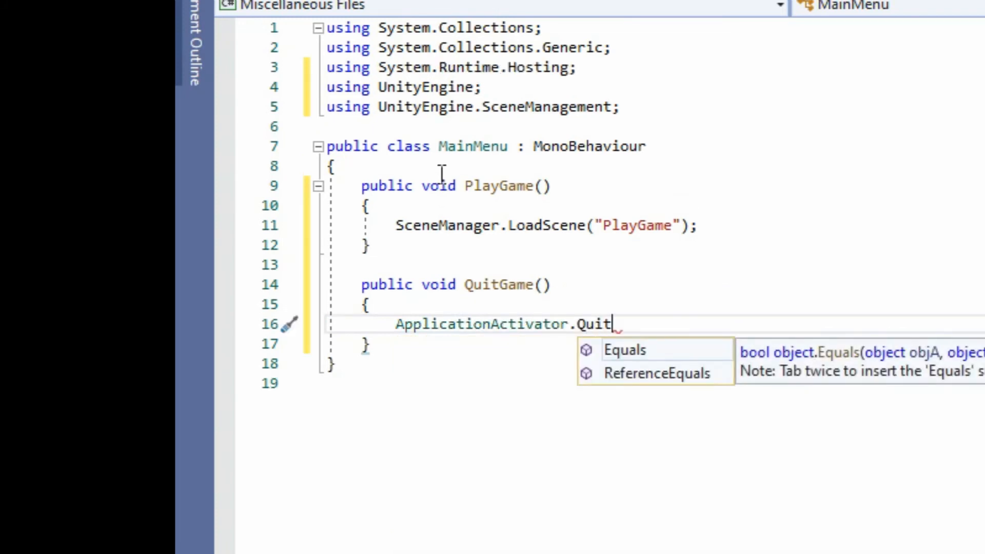
Shorten ApplicationActivator to Application in QuitGame and complete the statement as Application.Quit();.
{"action": "key", "text": "Left"}
{"action": "key", "text": "Left"}
{"action": "key", "text": "Left"}
{"action": "key", "text": "Left"}
{"action": "key", "text": "Left"}
{"action": "key", "text": "BackSpace"}
{"action": "key", "text": "BackSpace"}
{"action": "key", "text": "BackSpace"}
{"action": "key", "text": "BackSpace"}
{"action": "key", "text": "BackSpace"}
{"action": "key", "text": "BackSpace"}
{"action": "key", "text": "BackSpace"}
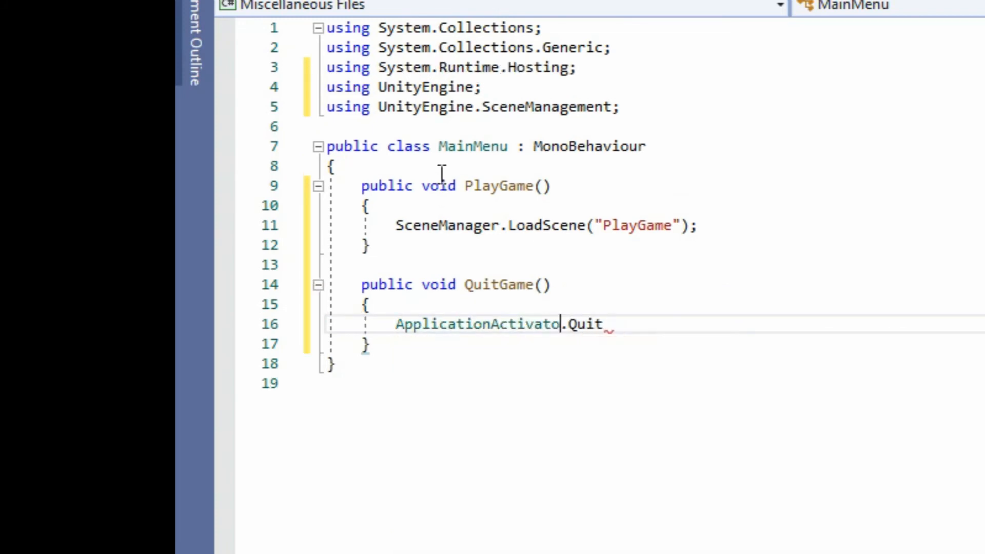
{"action": "key", "text": "BackSpace"}
{"action": "key", "text": "BackSpace"}
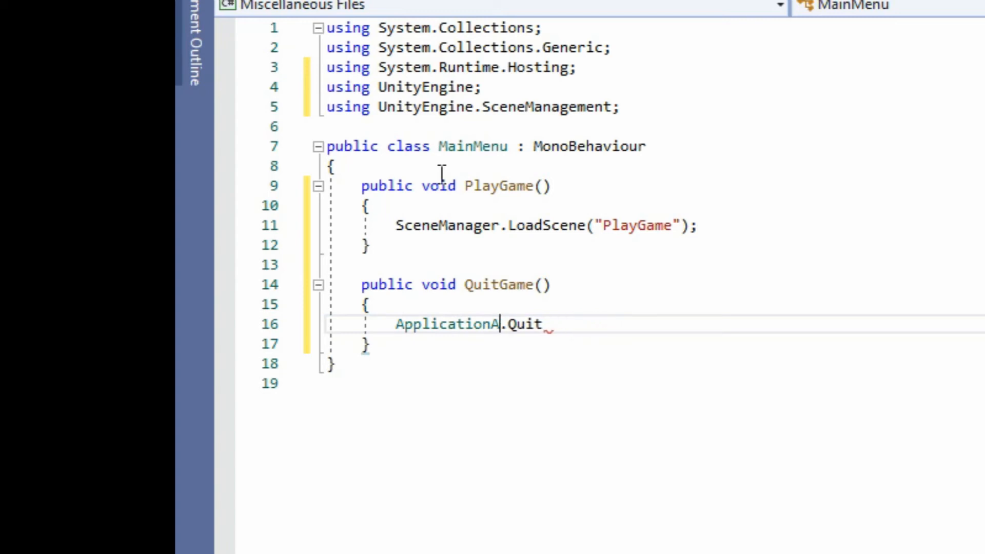
{"action": "key", "text": "Right"}
{"action": "key", "text": "Right"}
{"action": "key", "text": "Right"}
{"action": "key", "text": "Right"}
{"action": "key", "text": "Right"}
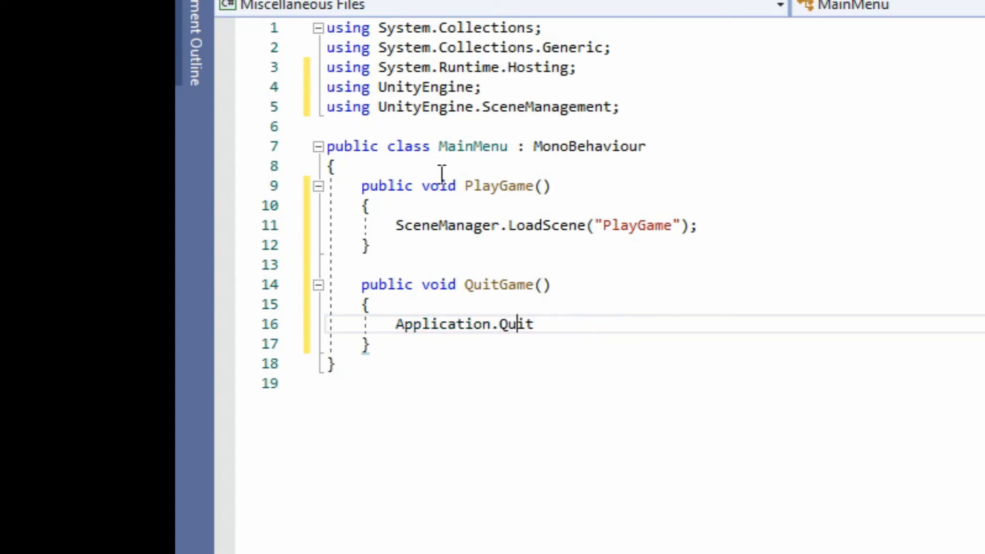
{"action": "type", "text": "();"}
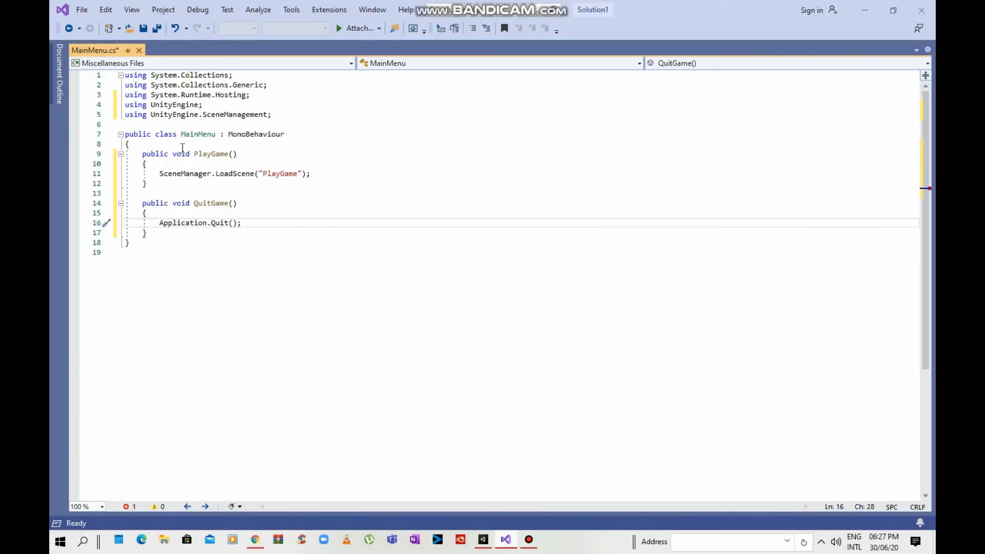
Delete the "using System.Runtime.Hosting;" directive from the top of the MainMenu script.
{"action": "left_click_drag", "start_coordinate": [263, 95], "coordinate": [125, 97]}
{"action": "key", "text": "BackSpace"}
{"action": "key", "text": "BackSpace"}
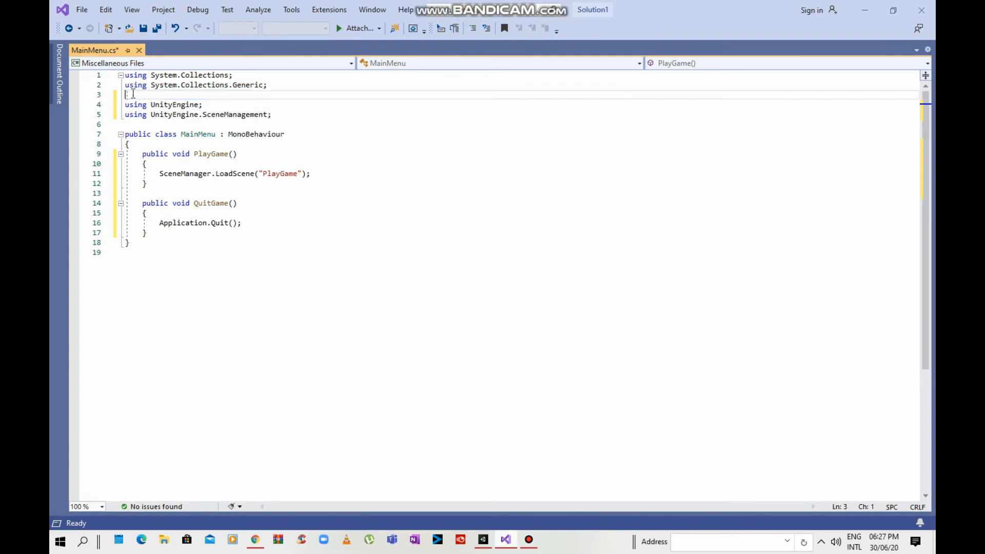
{"action": "left_click", "coordinate": [282, 93]}
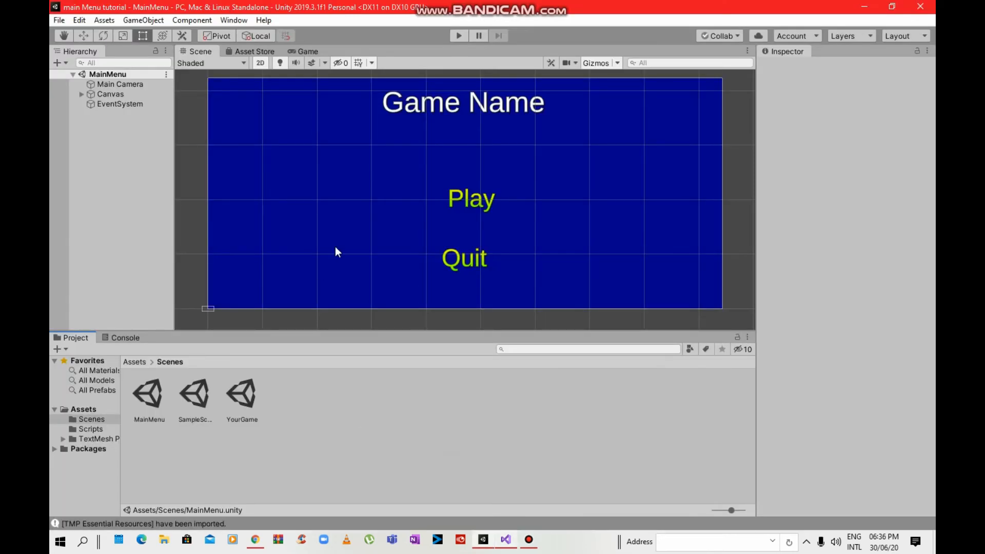
In Unity, expand Canvas and attach the MainMenu script from the Scripts folder to it.
{"action": "left_click", "coordinate": [81, 94]}
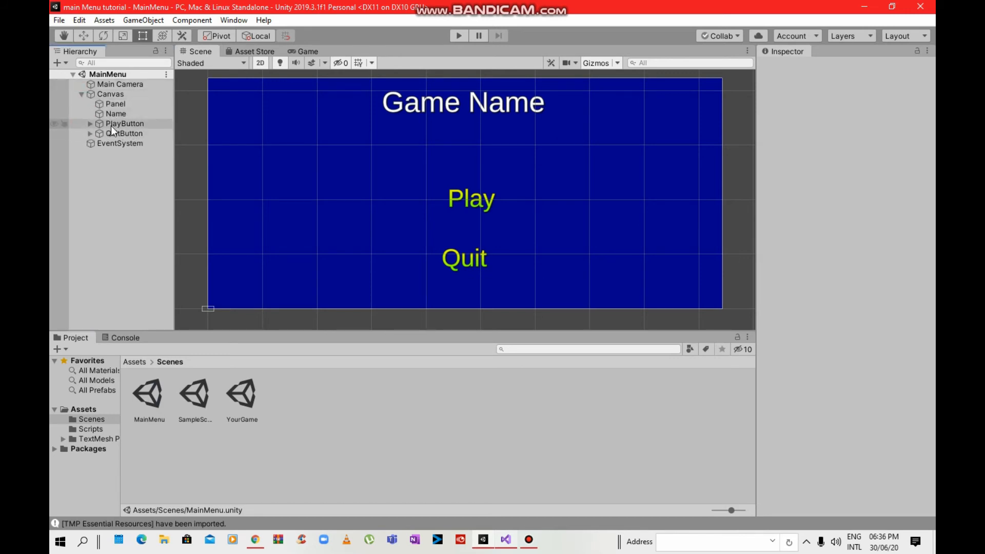
{"action": "left_click", "coordinate": [106, 431]}
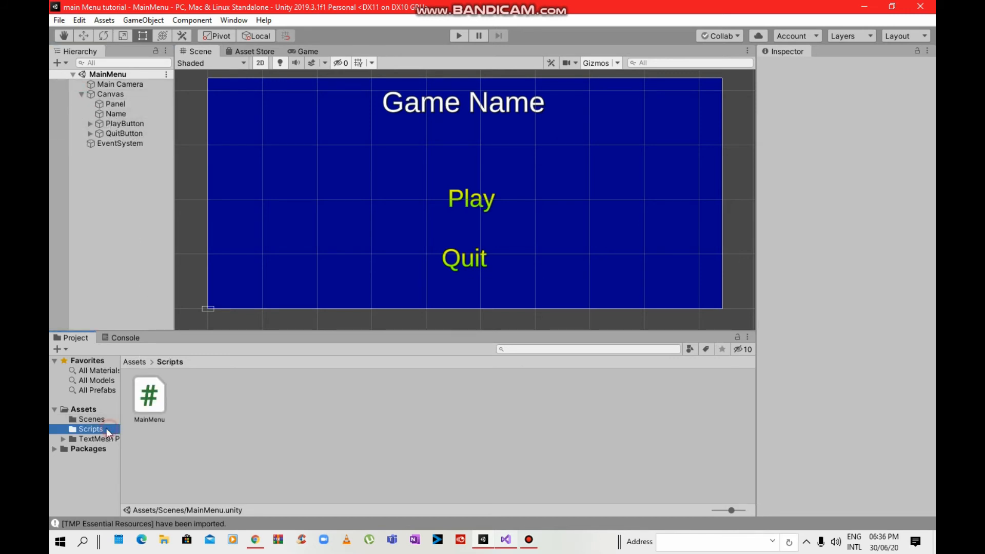
{"action": "left_click_drag", "start_coordinate": [144, 411], "coordinate": [120, 95]}
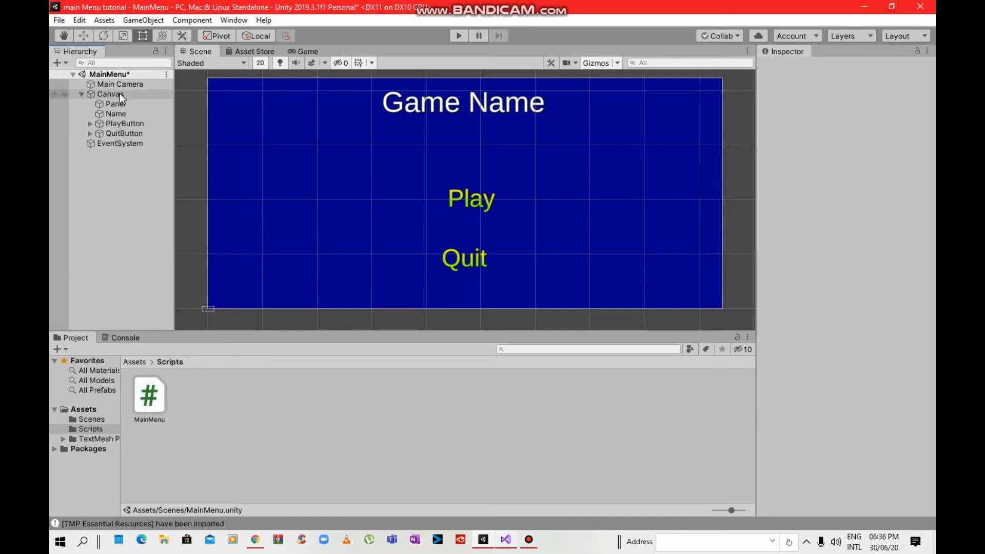
Add an On Click event to PlayButton that targets Canvas and runs MainMenu.PlayGame.
{"action": "left_click", "coordinate": [134, 122]}
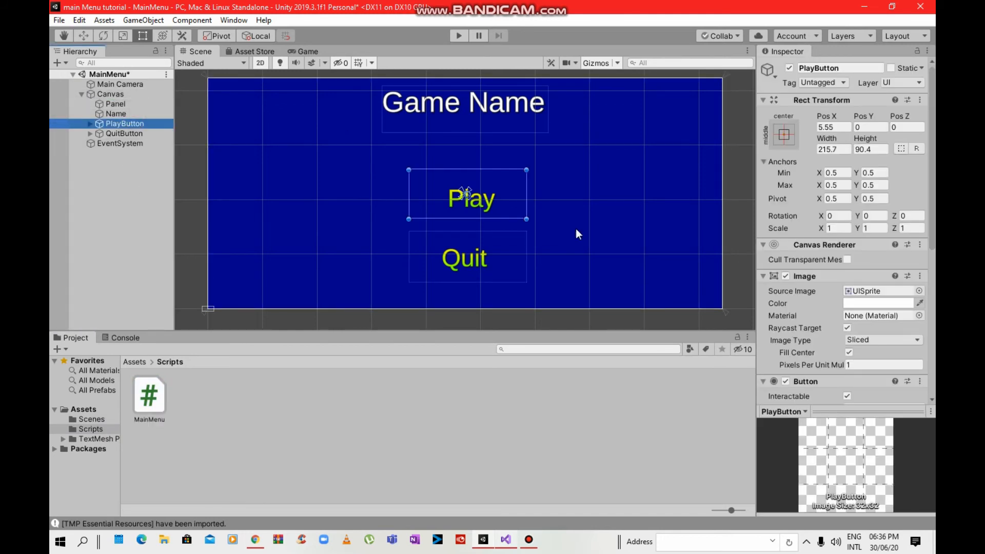
{"action": "scroll", "coordinate": [855, 242], "scroll_direction": "down", "scroll_amount": 10}
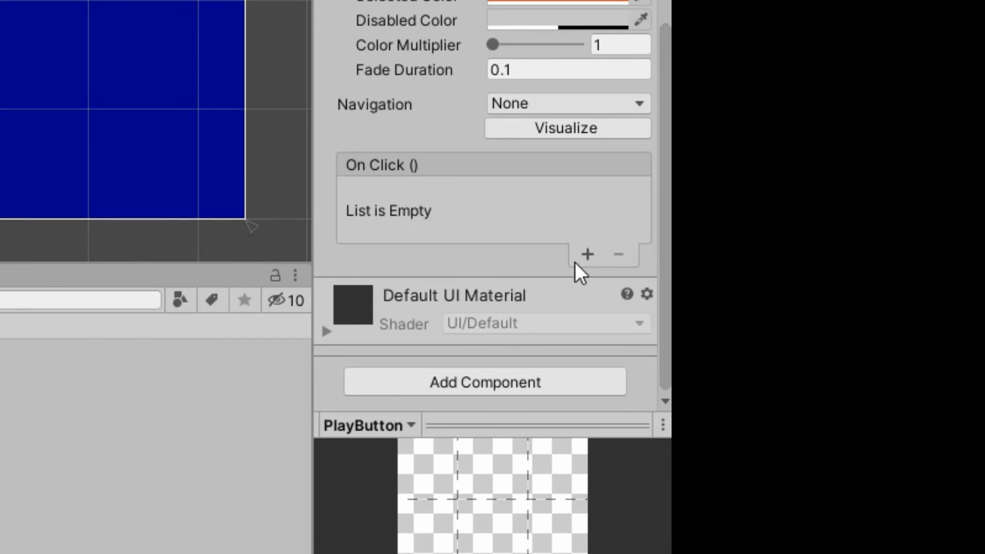
{"action": "left_click", "coordinate": [590, 254]}
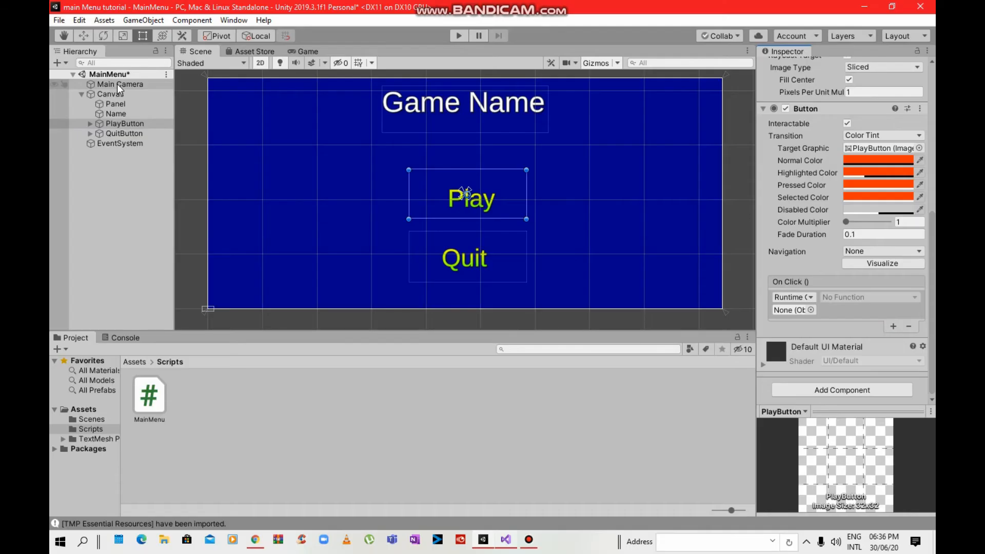
{"action": "left_click_drag", "start_coordinate": [165, 94], "coordinate": [811, 312]}
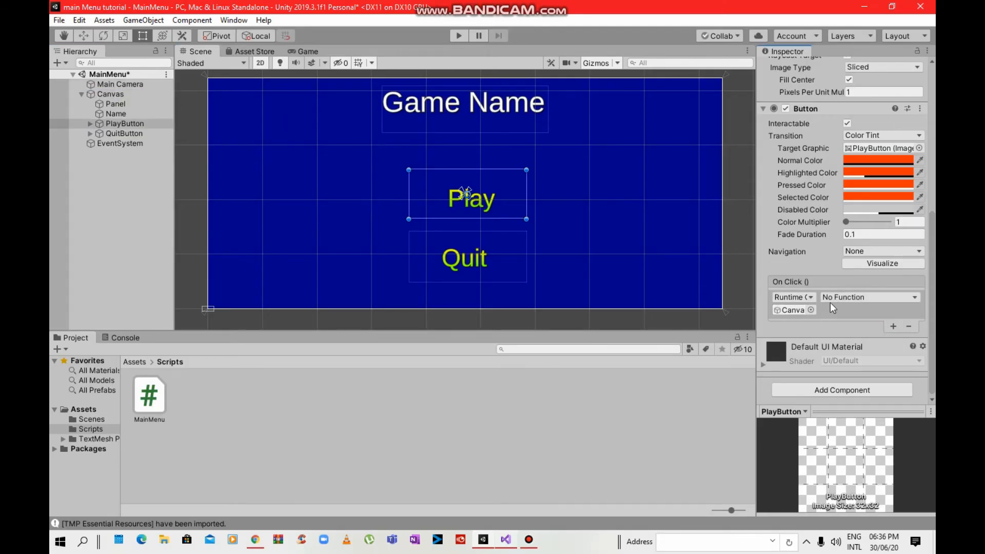
{"action": "left_click", "coordinate": [837, 298]}
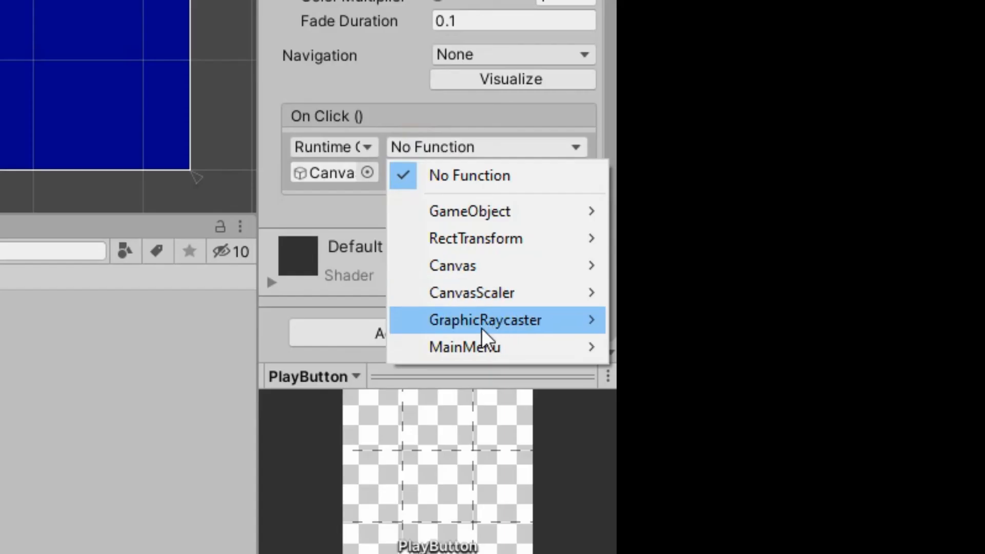
{"action": "mouse_move", "coordinate": [502, 342]}
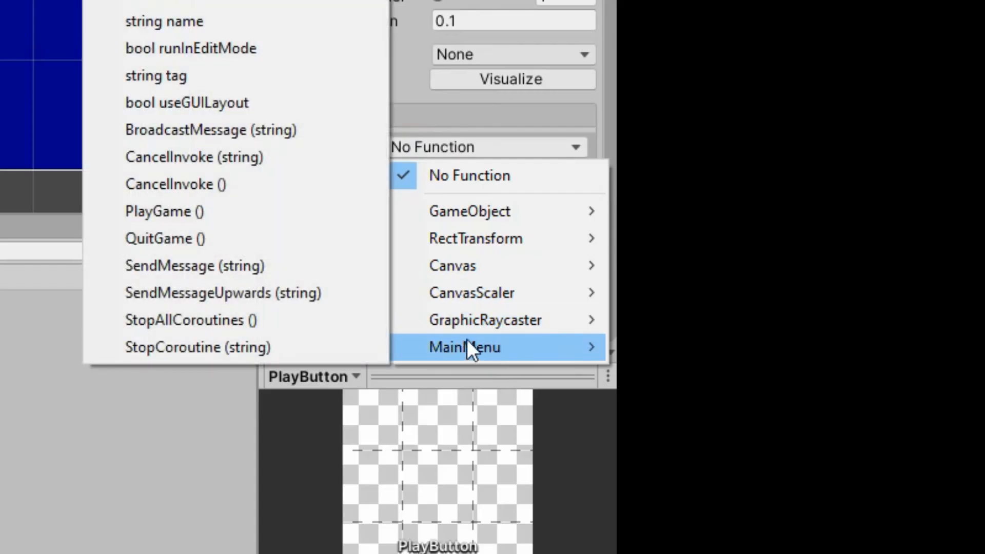
{"action": "left_click", "coordinate": [161, 213]}
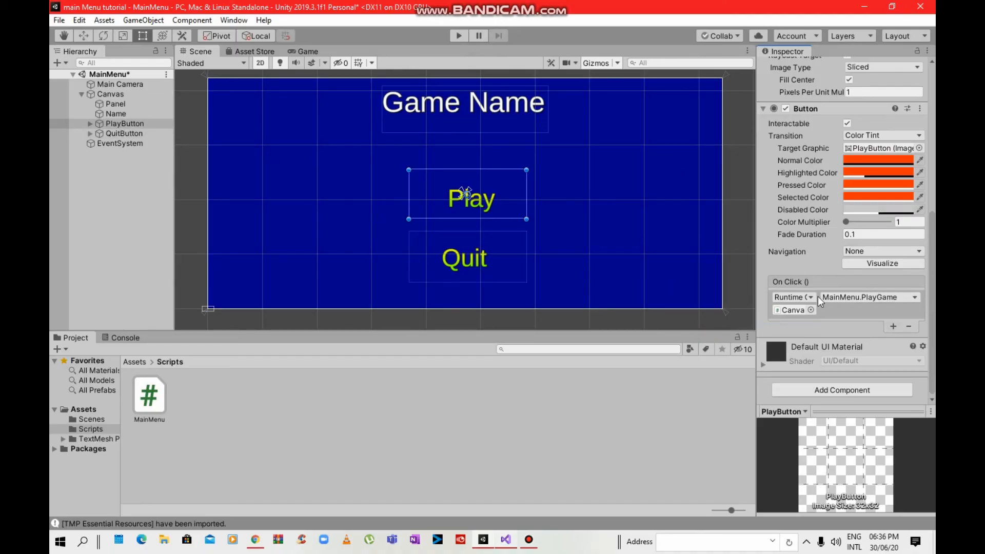
Add an empty On Click event entry to QuitButton.
{"action": "left_click", "coordinate": [136, 134]}
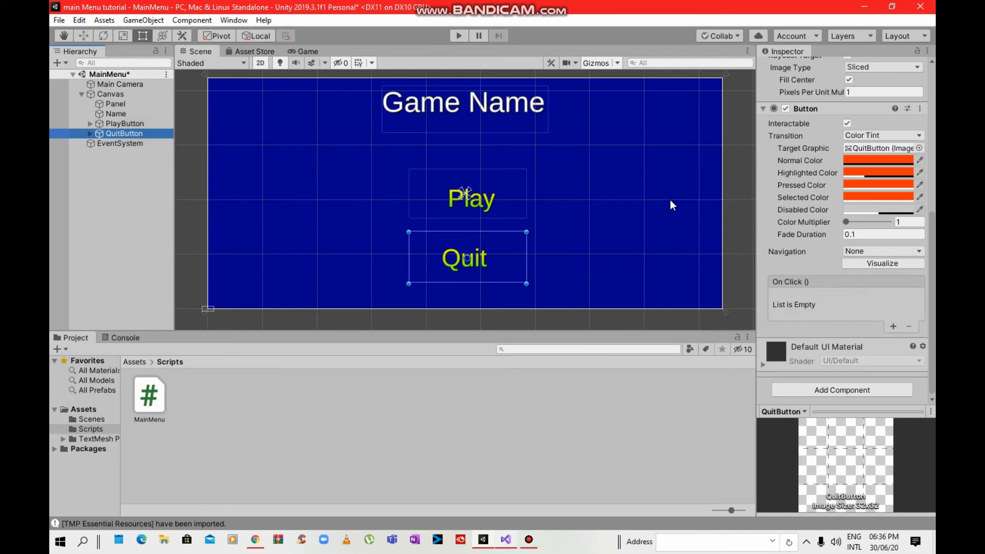
{"action": "left_click", "coordinate": [894, 326]}
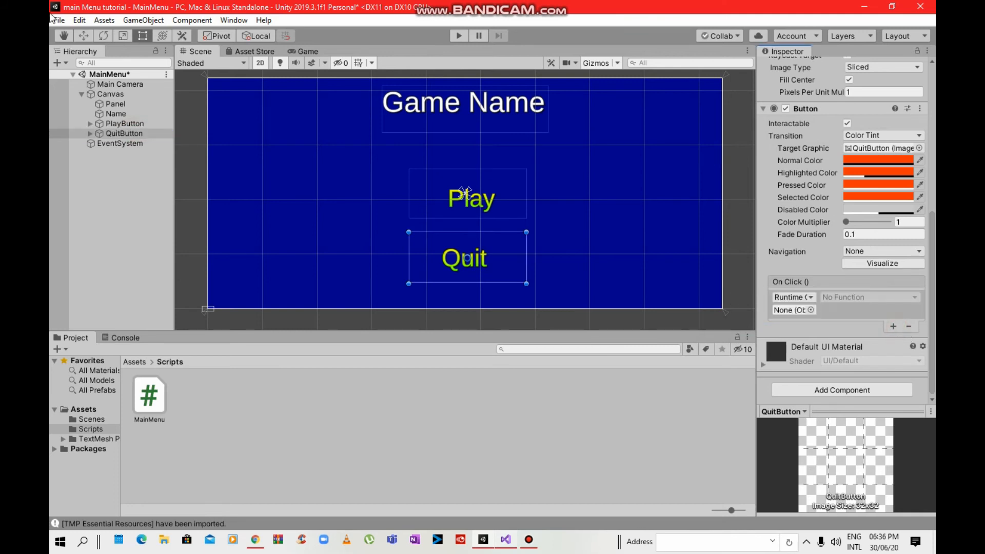
{"action": "left_click_drag", "start_coordinate": [126, 134], "coordinate": [805, 313]}
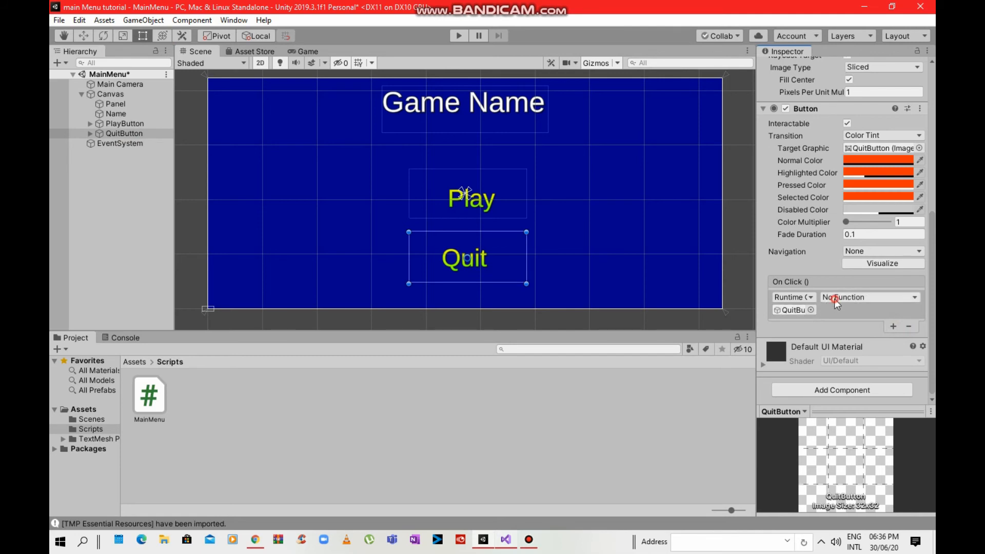
{"action": "left_click", "coordinate": [868, 297]}
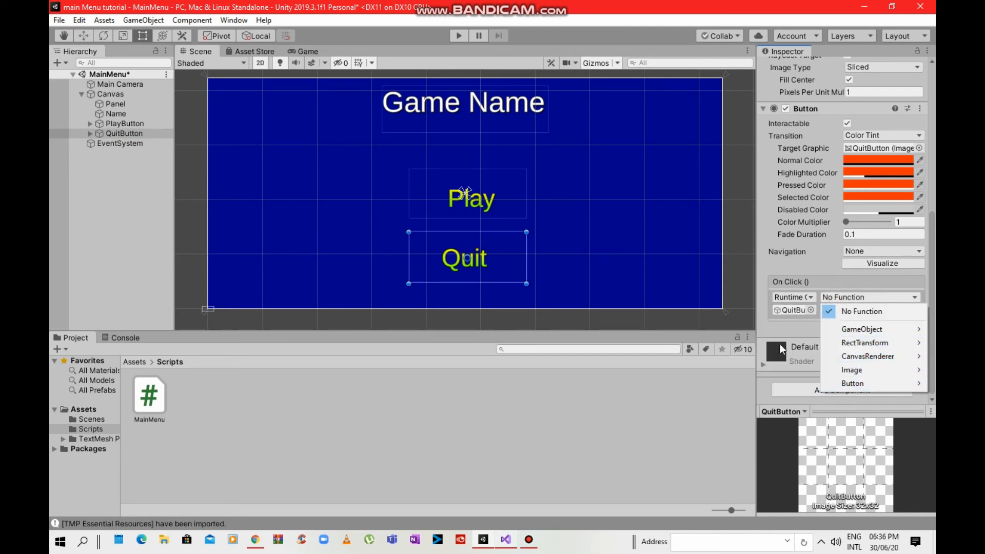
{"action": "left_click", "coordinate": [697, 336]}
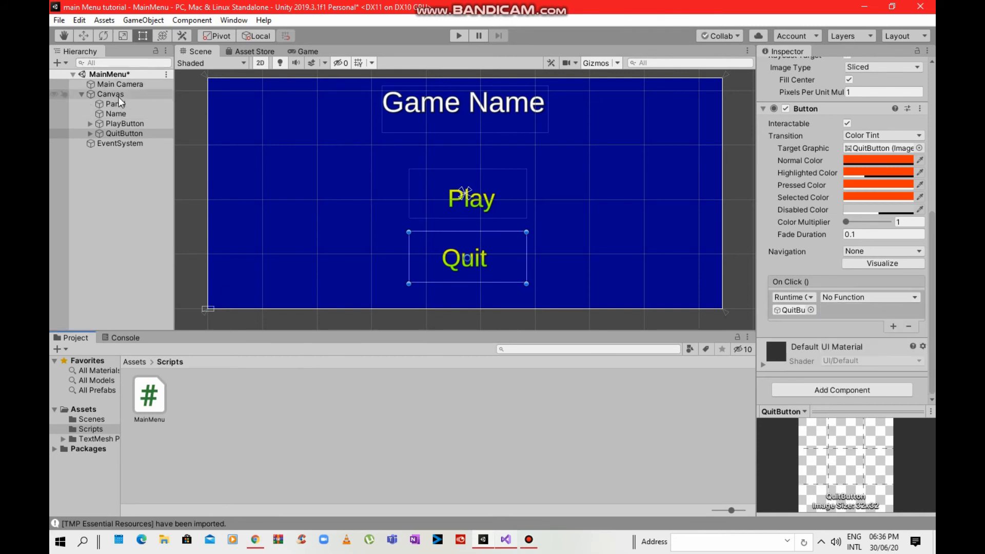
Assign Canvas as the target of QuitButton's On Click entry and set its function to MainMenu.QuitGame.
{"action": "left_click_drag", "start_coordinate": [706, 263], "coordinate": [791, 313]}
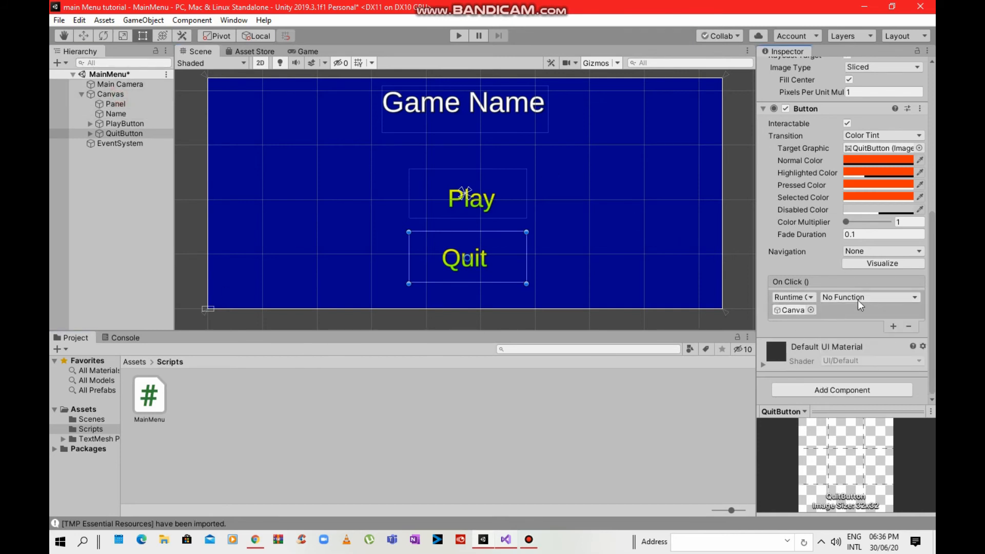
{"action": "left_click", "coordinate": [862, 299]}
{"action": "mouse_move", "coordinate": [874, 397]}
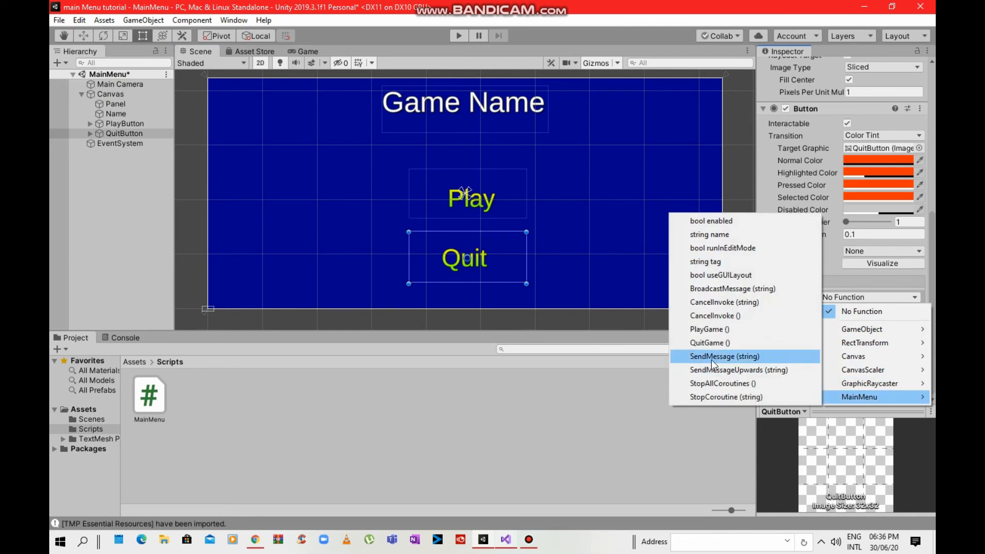
{"action": "left_click", "coordinate": [724, 343]}
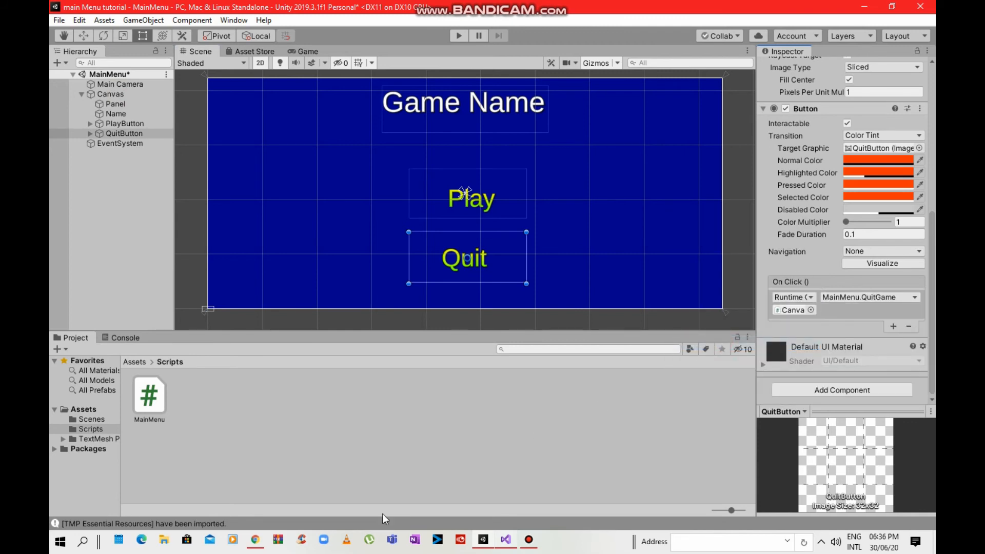
Show the Scenes folder, open the Build Settings and add the MainMenu scene to Scenes In Build.
{"action": "left_click", "coordinate": [92, 419]}
{"action": "left_click", "coordinate": [60, 21]}
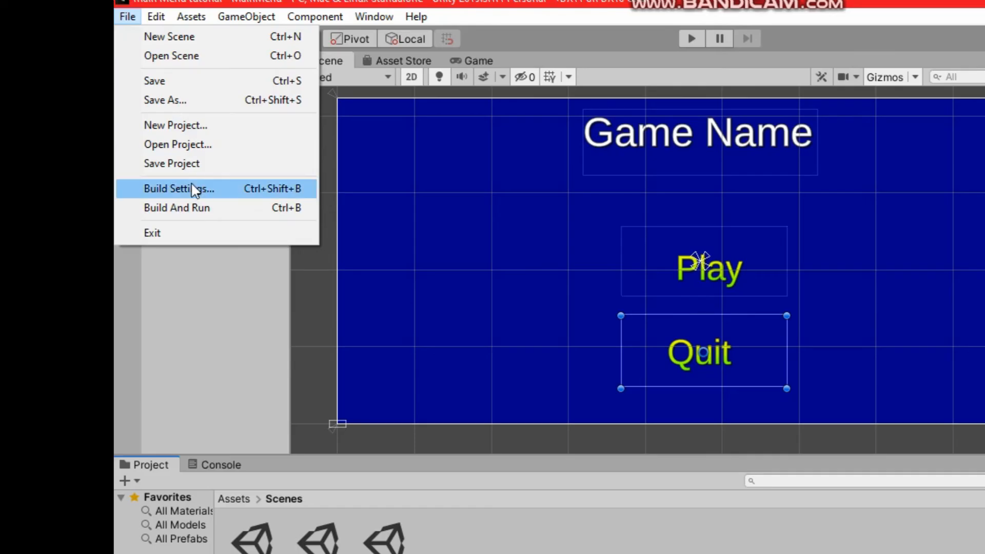
{"action": "left_click", "coordinate": [114, 143]}
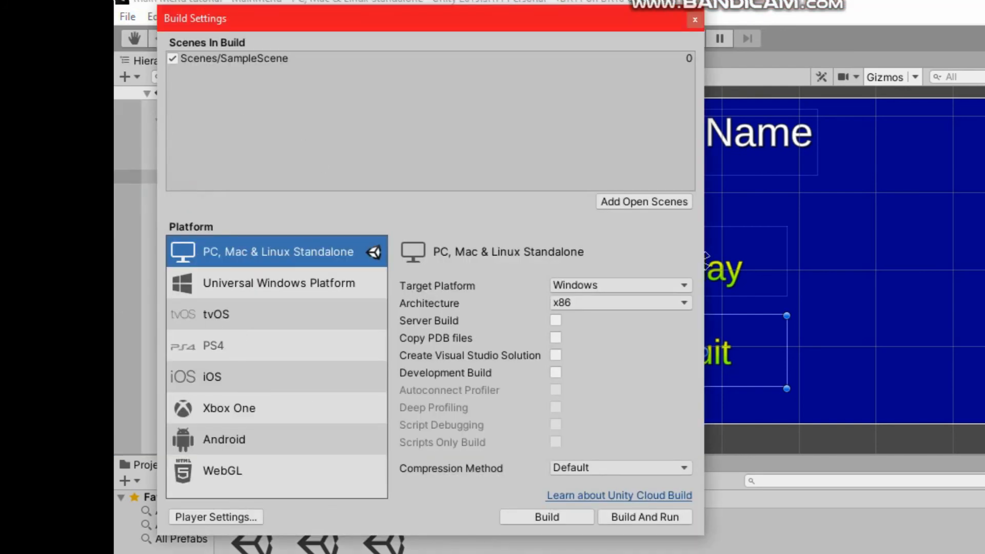
{"action": "left_click_drag", "start_coordinate": [318, 544], "coordinate": [324, 121]}
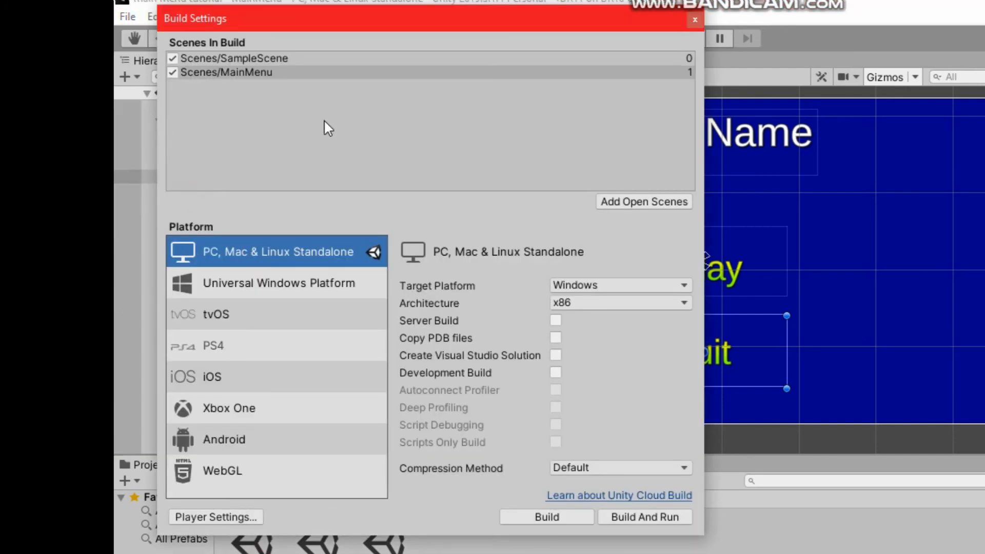
Remove SampleScene from Scenes In Build, add YourGame after MainMenu and close the Build Settings.
{"action": "left_click", "coordinate": [682, 56]}
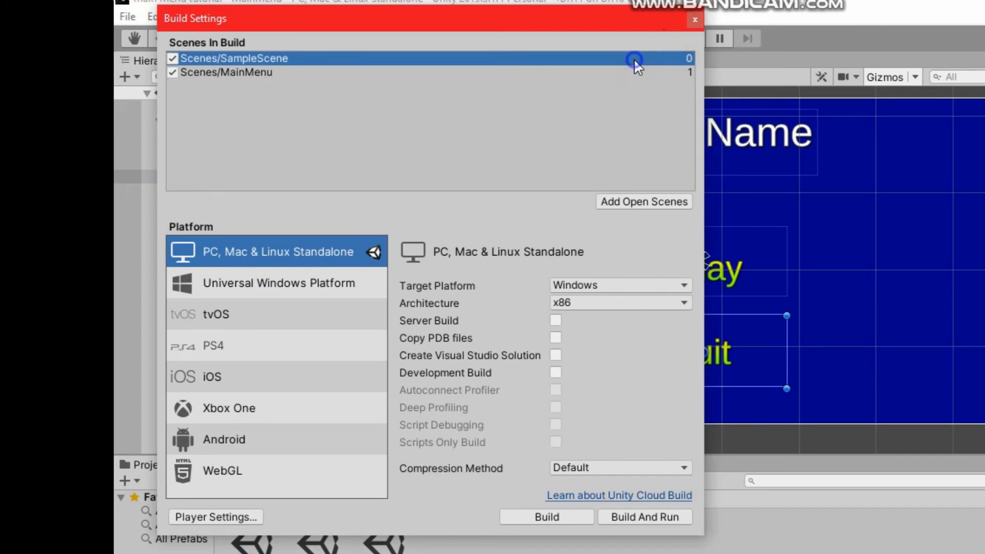
{"action": "right_click", "coordinate": [636, 60]}
{"action": "left_click", "coordinate": [700, 73]}
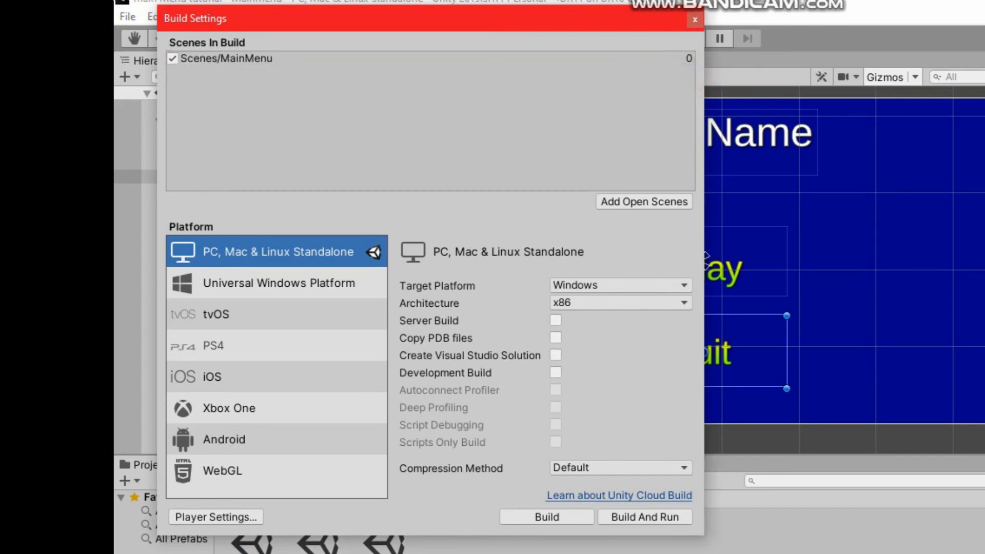
{"action": "left_click_drag", "start_coordinate": [383, 544], "coordinate": [379, 151]}
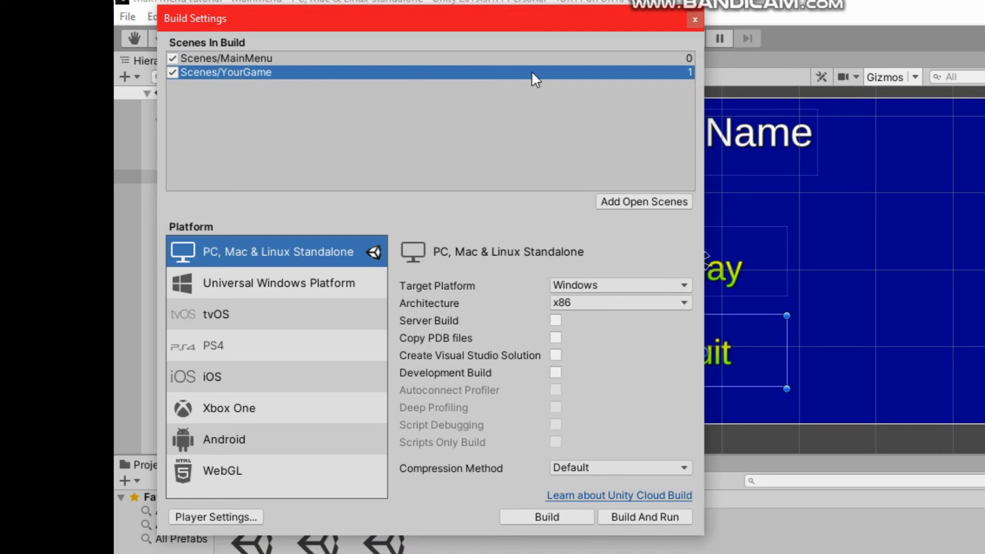
{"action": "left_click", "coordinate": [697, 21]}
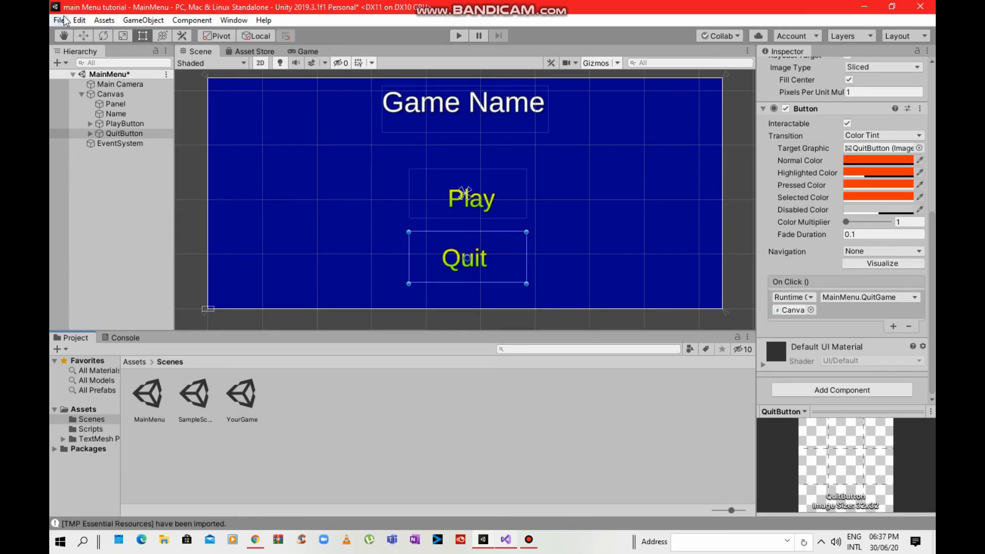
{"action": "left_click", "coordinate": [61, 20]}
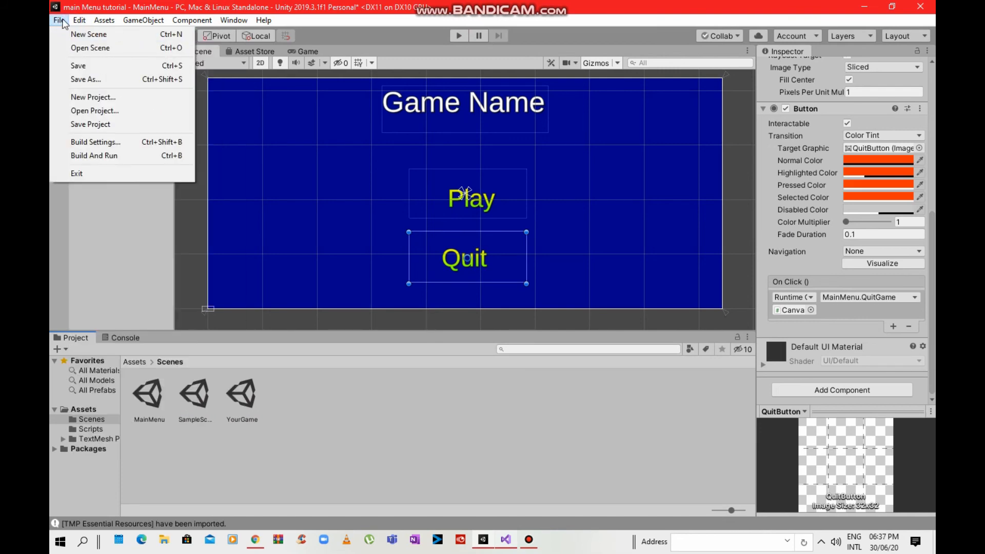
{"action": "left_click", "coordinate": [86, 79]}
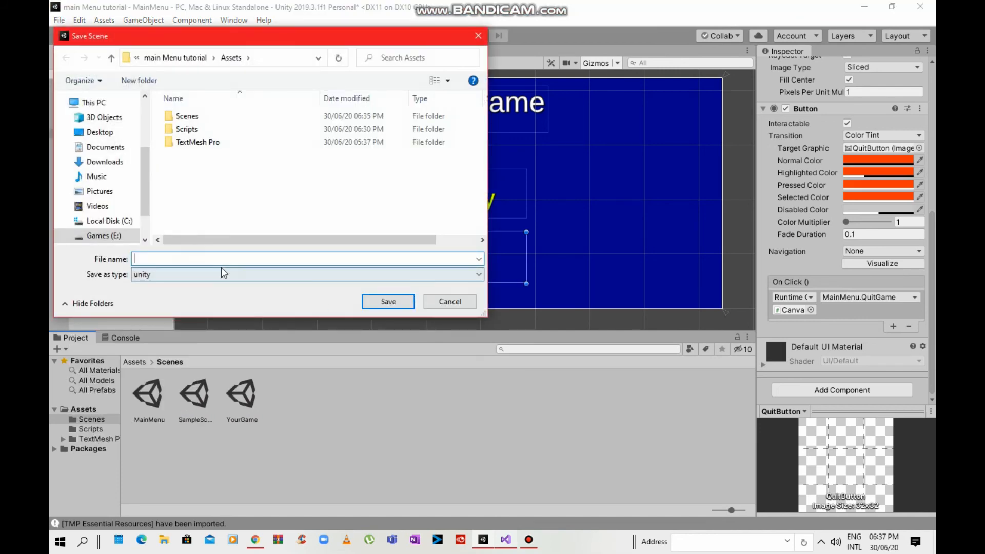
{"action": "left_click", "coordinate": [447, 303]}
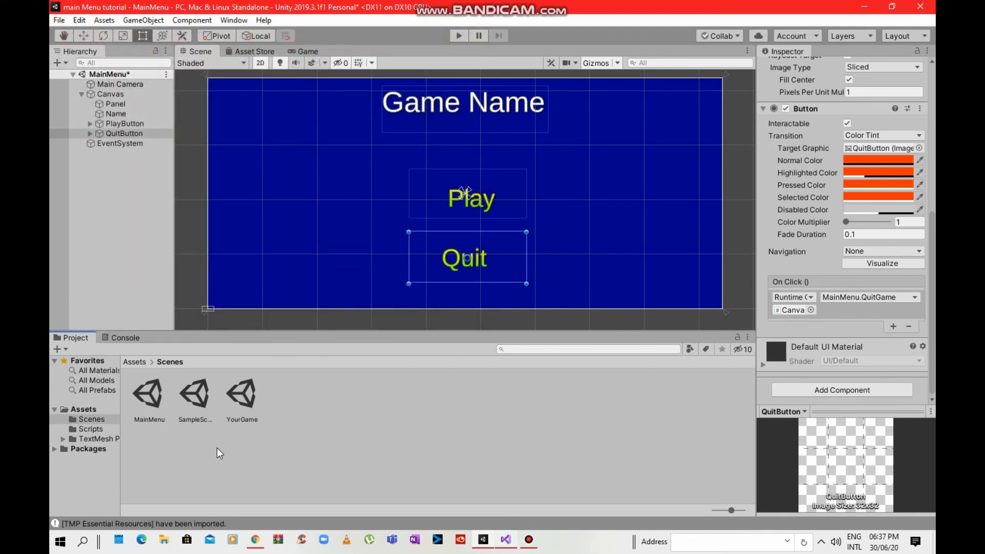
Switch to Visual Studio, change the scene name in PlayGame's LoadScene call to "YourGame" and save the MainMenu script.
{"action": "left_click", "coordinate": [506, 541]}
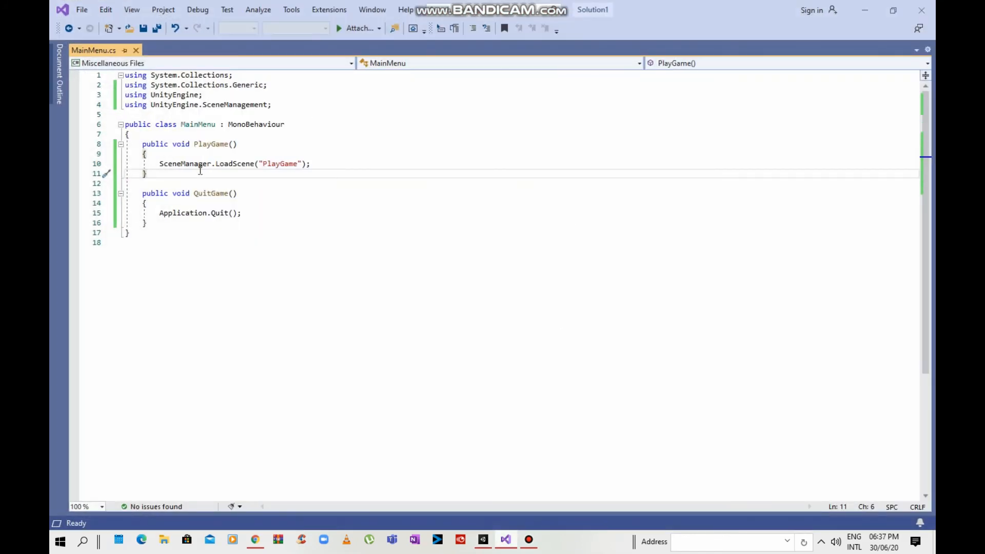
{"action": "left_click", "coordinate": [297, 164]}
{"action": "key", "text": "BackSpace"}
{"action": "key", "text": "BackSpace"}
{"action": "key", "text": "BackSpace"}
{"action": "key", "text": "BackSpace"}
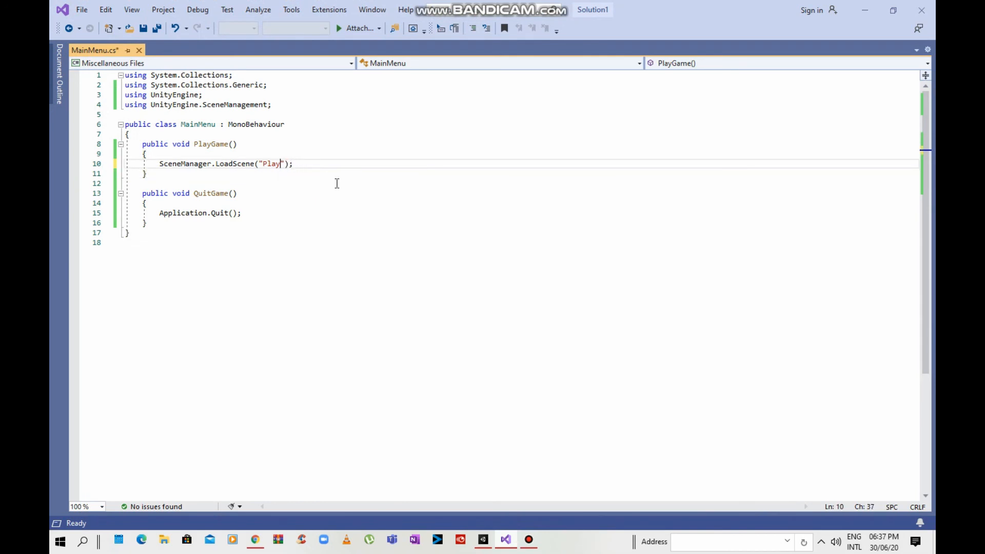
{"action": "key", "text": "BackSpace"}
{"action": "key", "text": "BackSpace"}
{"action": "key", "text": "BackSpace"}
{"action": "key", "text": "BackSpace"}
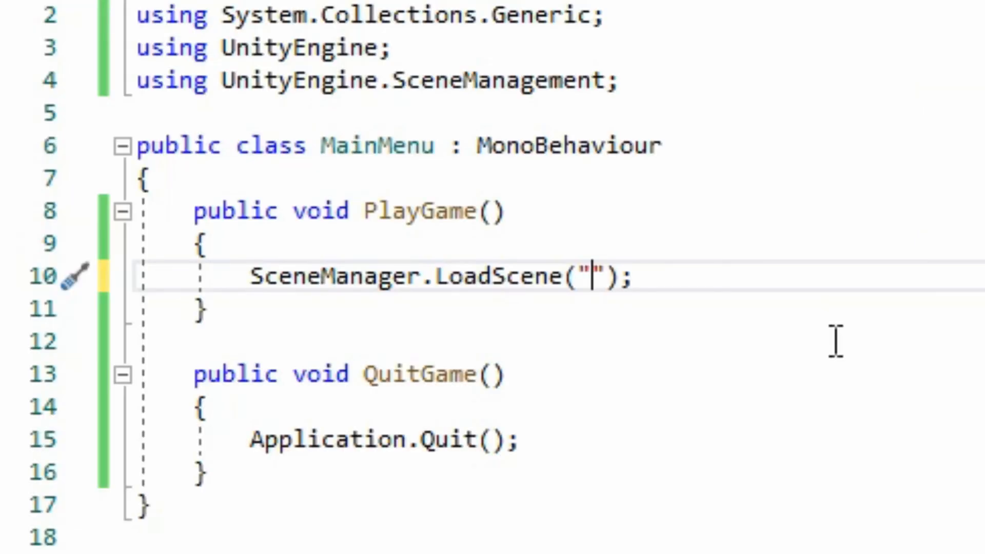
{"action": "type", "text": "Y"}
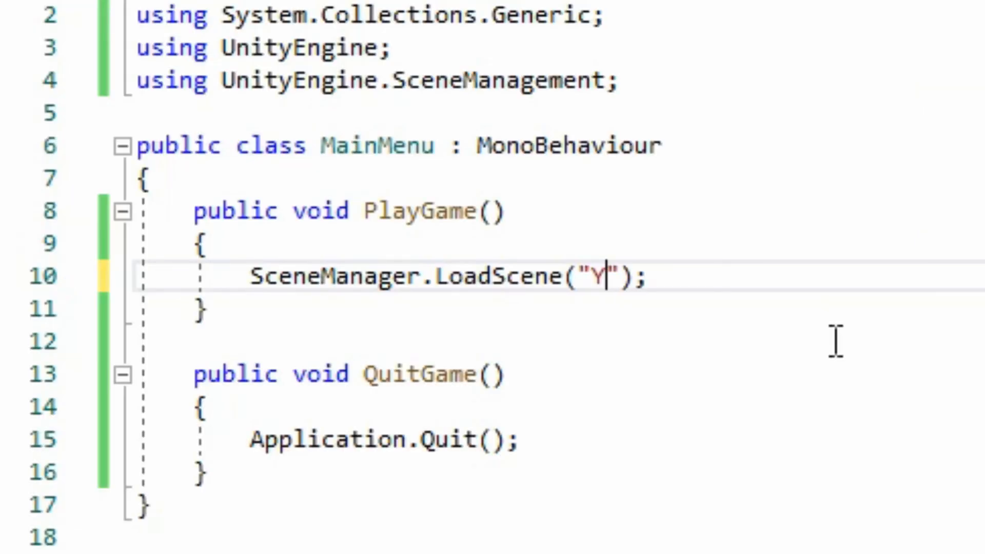
{"action": "type", "text": "ourGa"}
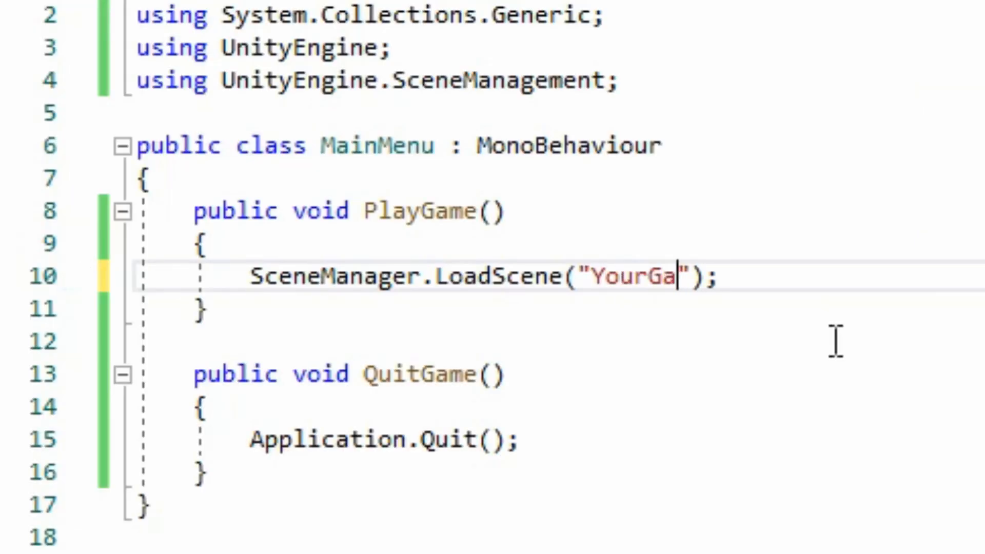
{"action": "type", "text": "me"}
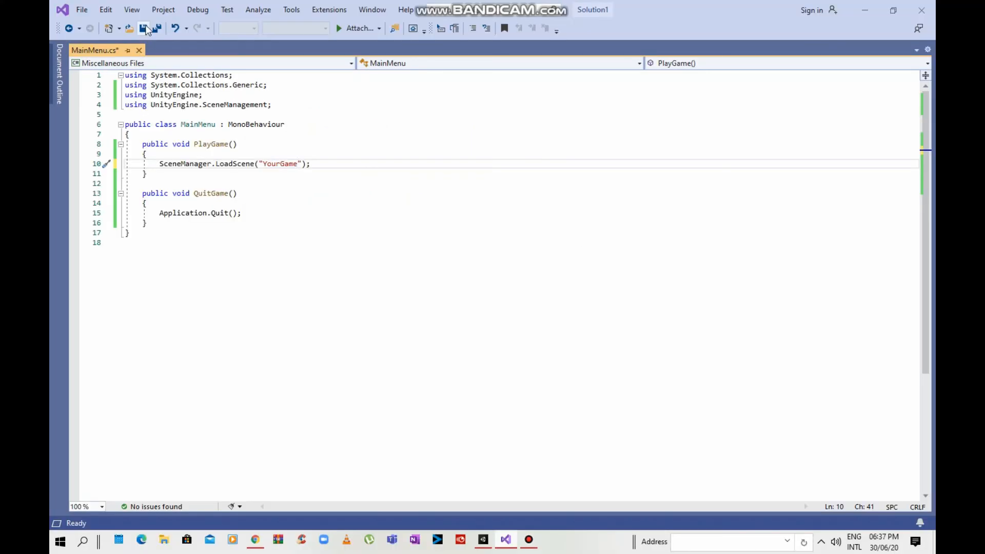
{"action": "left_click", "coordinate": [144, 29]}
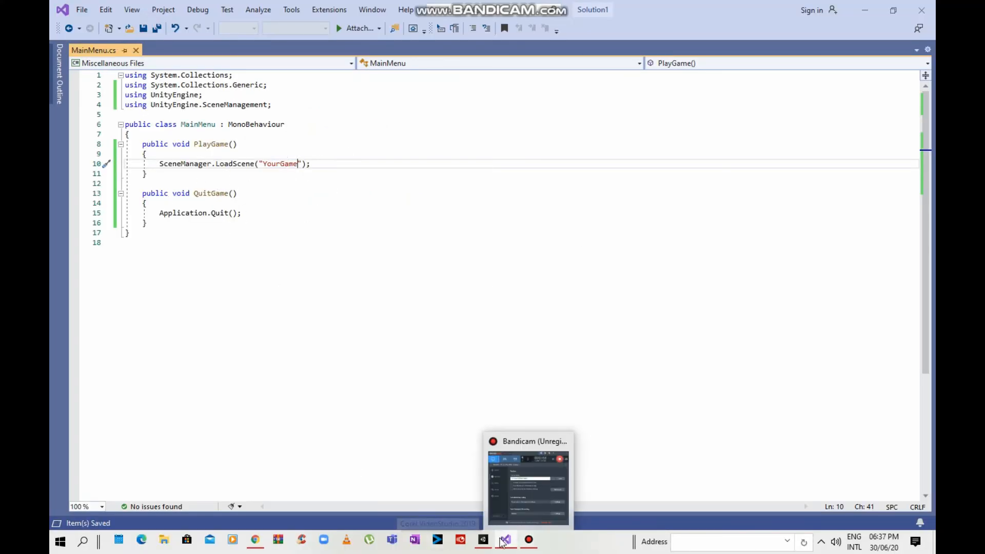
Switch back to Unity, run the MainMenu scene to test its Play button and stop play mode.
{"action": "left_click", "coordinate": [485, 543]}
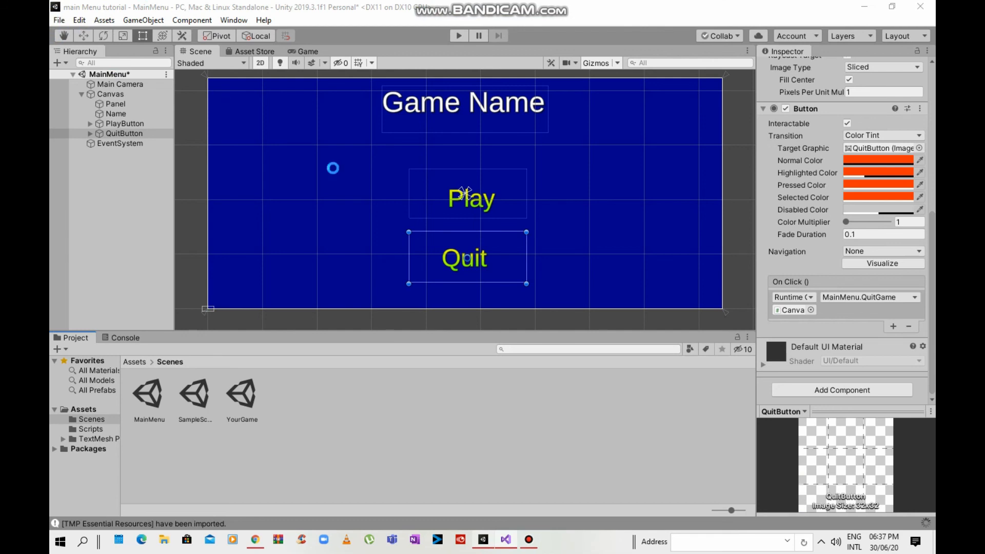
{"action": "left_click", "coordinate": [59, 20]}
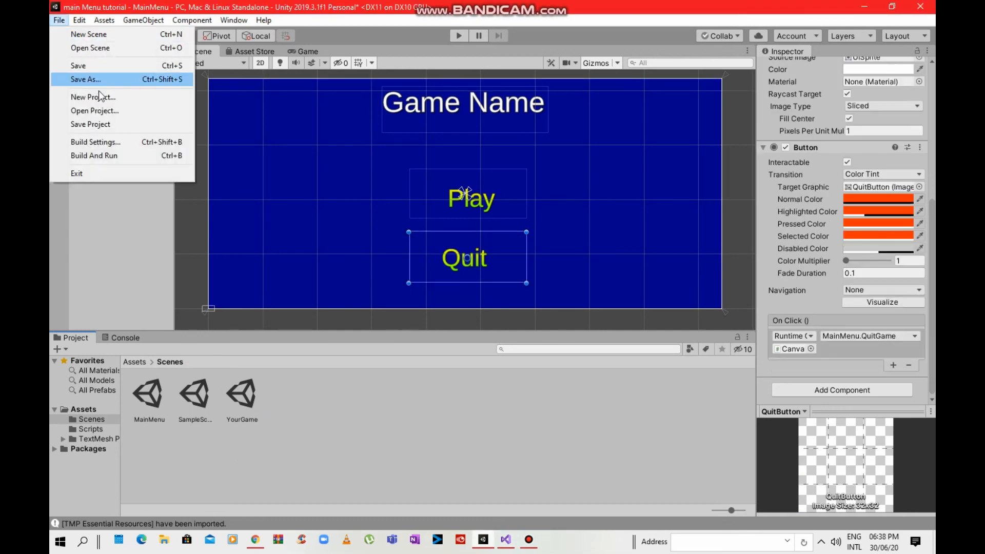
{"action": "left_click", "coordinate": [125, 144]}
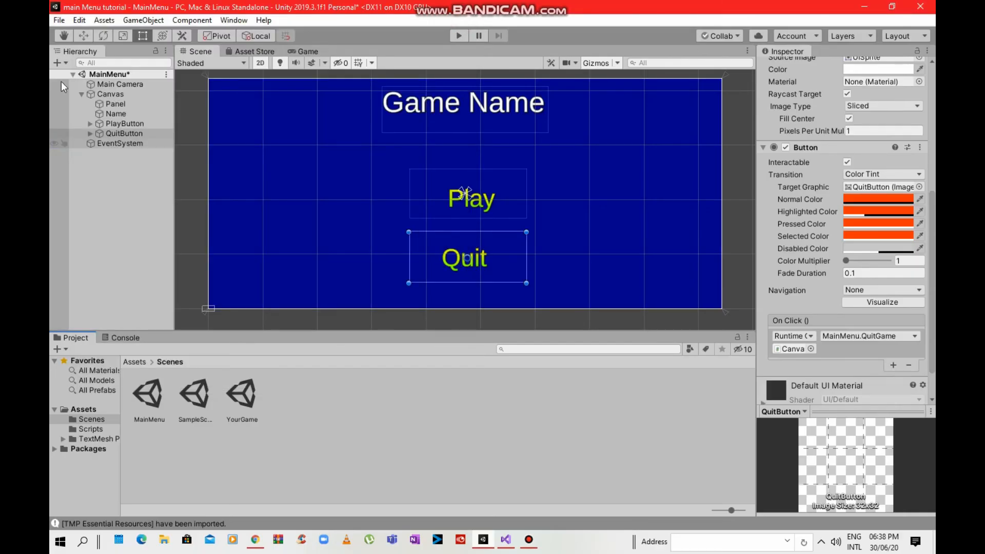
{"action": "left_click", "coordinate": [458, 35]}
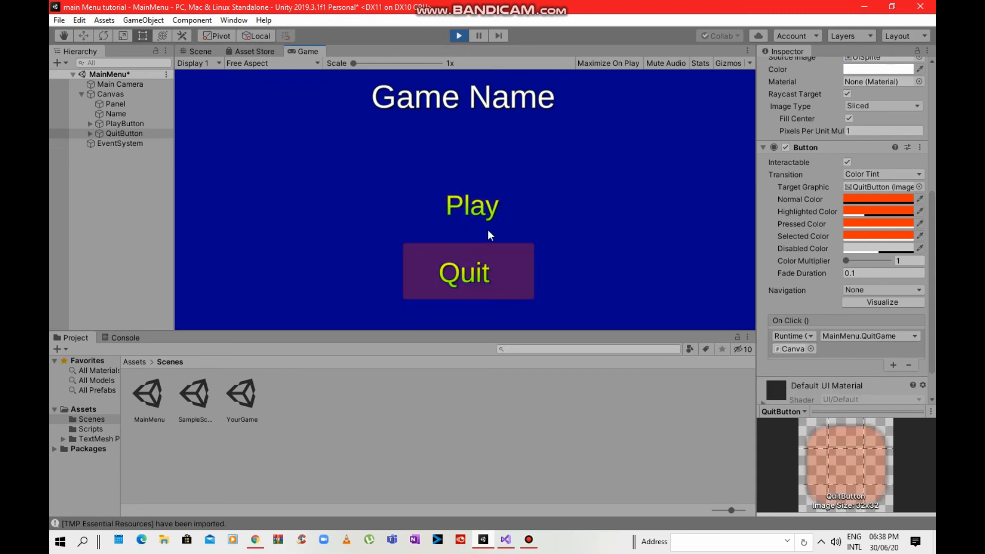
{"action": "left_click", "coordinate": [491, 211]}
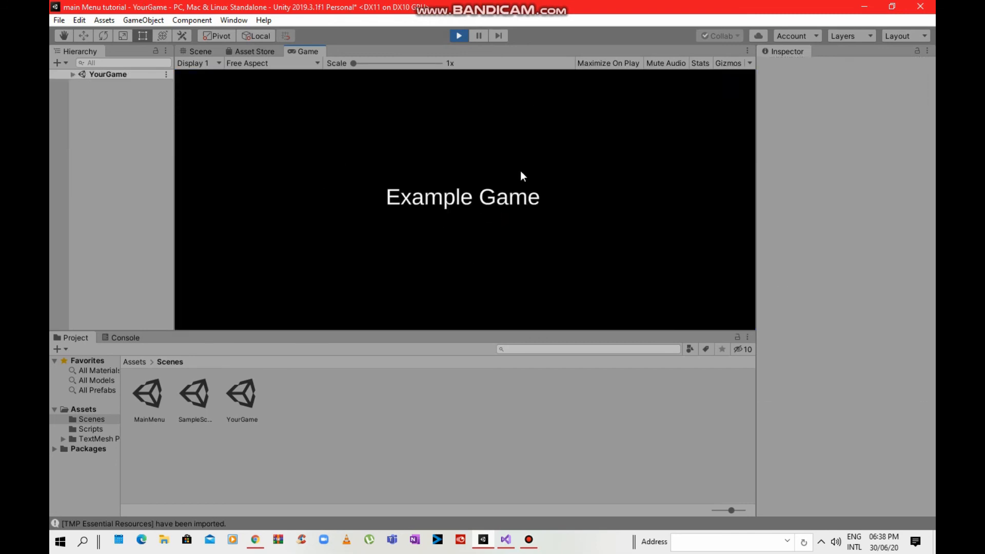
{"action": "left_click", "coordinate": [464, 33]}
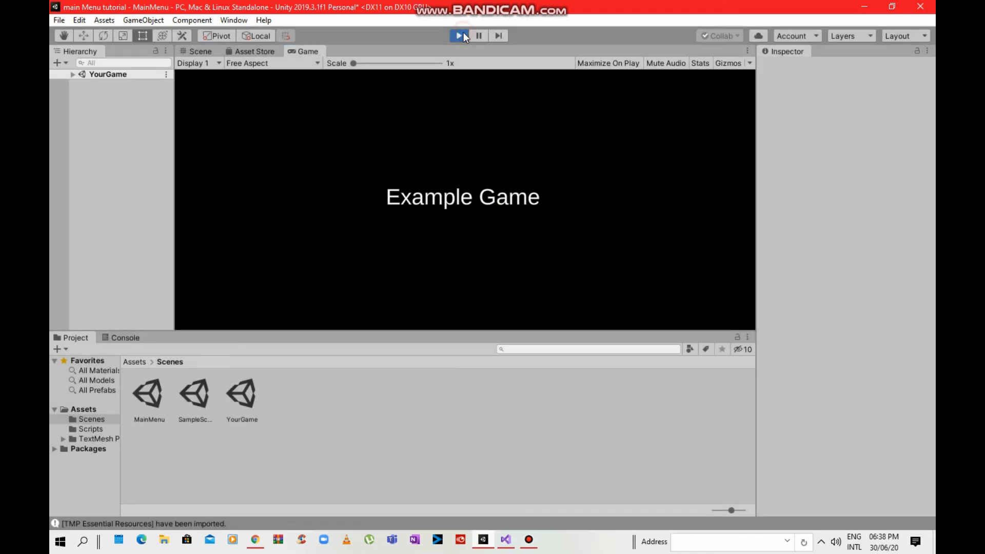